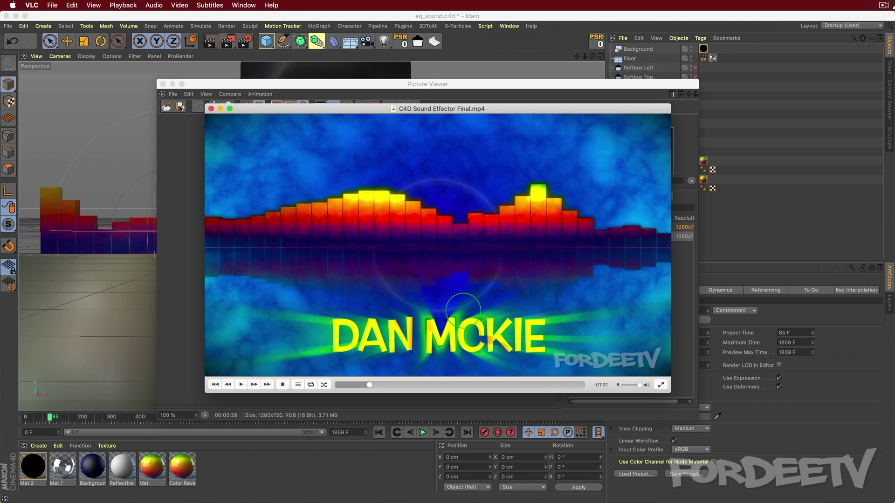
Step: Preview the finished equalizer video "C4D Sound Effector Final.mp4", pause it, and quit the video player
key("space")
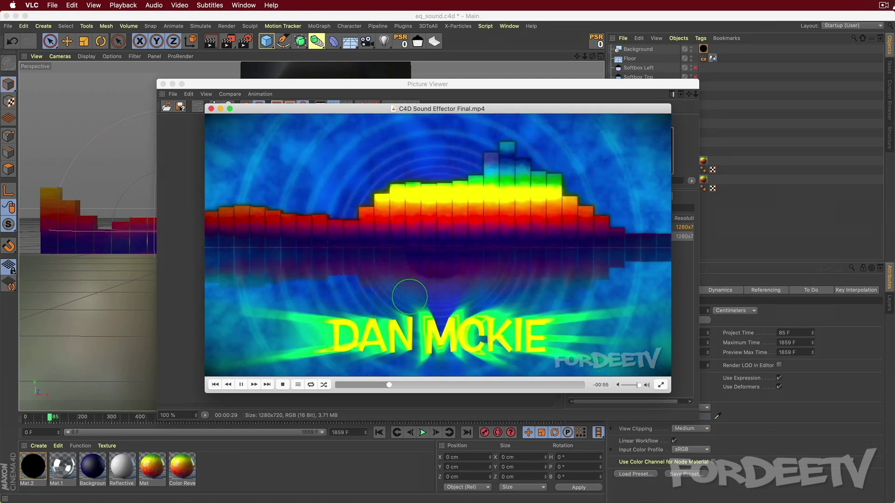
key("space")
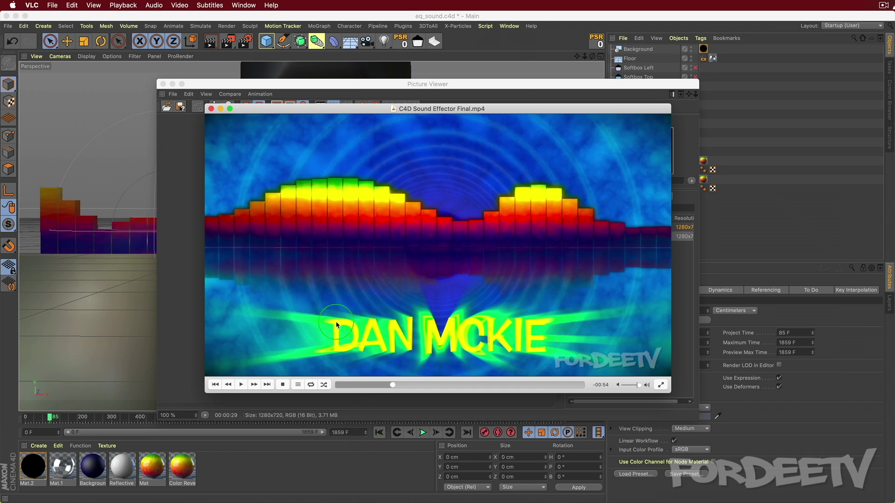
scroll(280, 315, "up", 1)
scroll(380, 294, "down", 5)
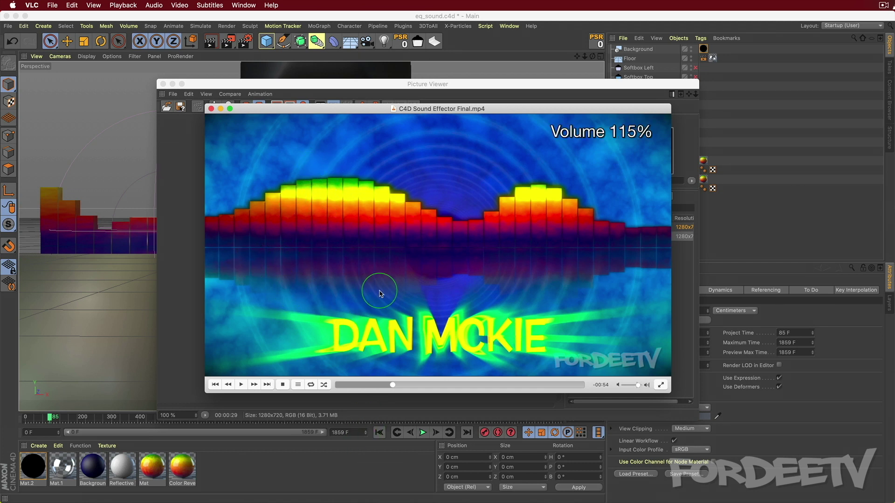
scroll(380, 290, "down", 1)
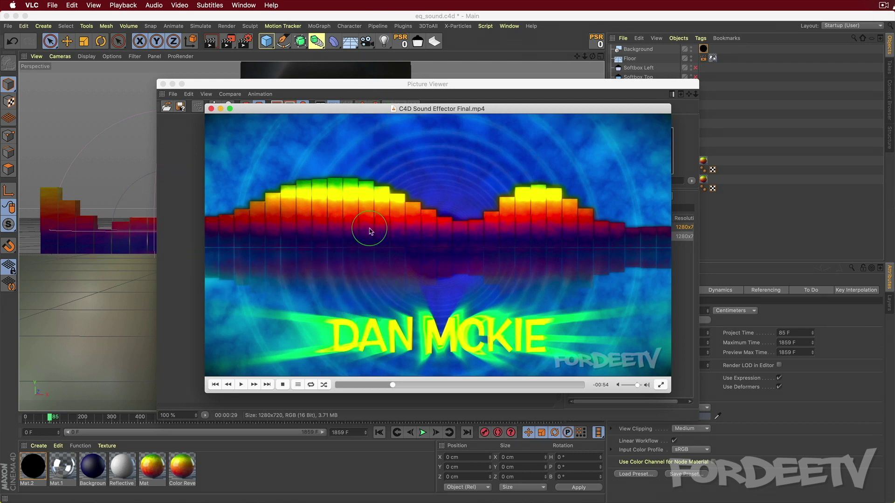
key("super+q")
Step: Switch to Cinema 4D, close the Picture Viewer, and preview the equalizer bar animation in the eq_sound.c4d scene
left_click(365, 83)
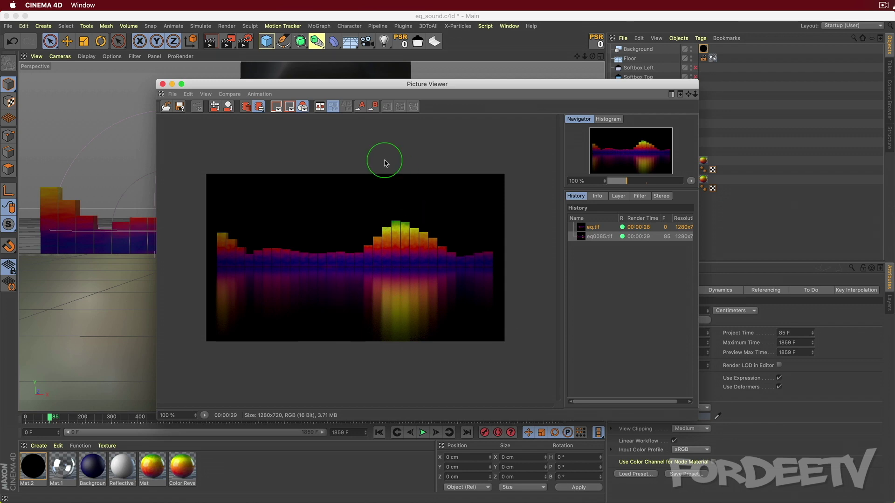
left_click(163, 84)
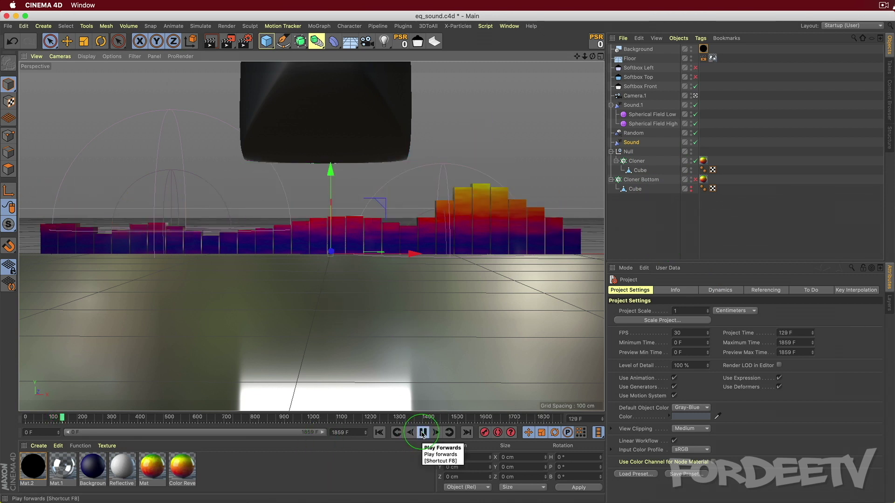
left_click(423, 433)
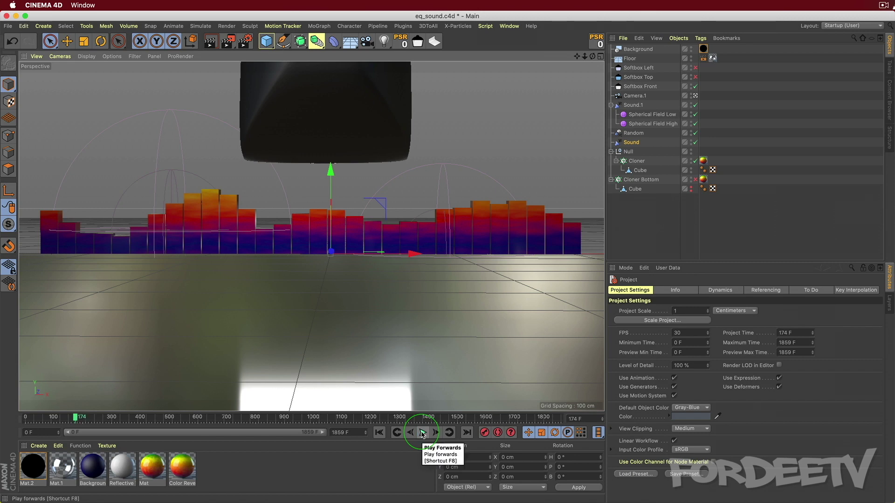
Step: Start a new project and add a cube sized 20 cm in X, Y and Z
key("super+n")
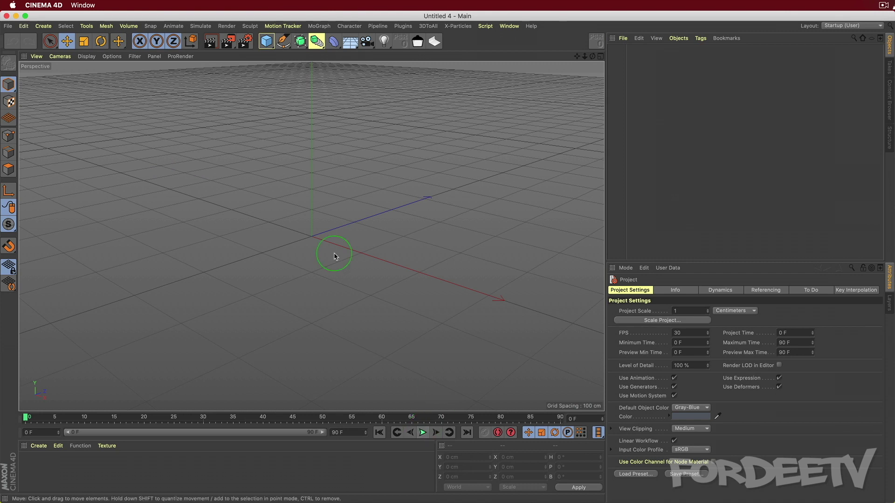
left_click(267, 41)
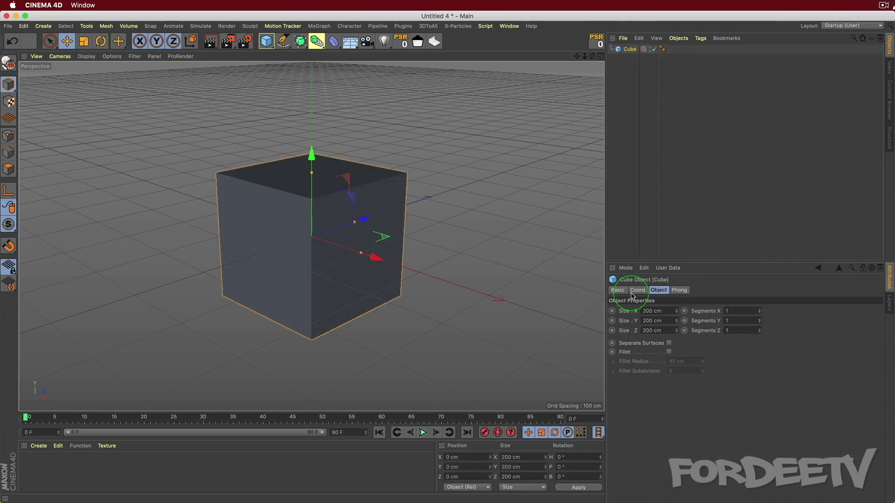
double_click(660, 311)
type("20")
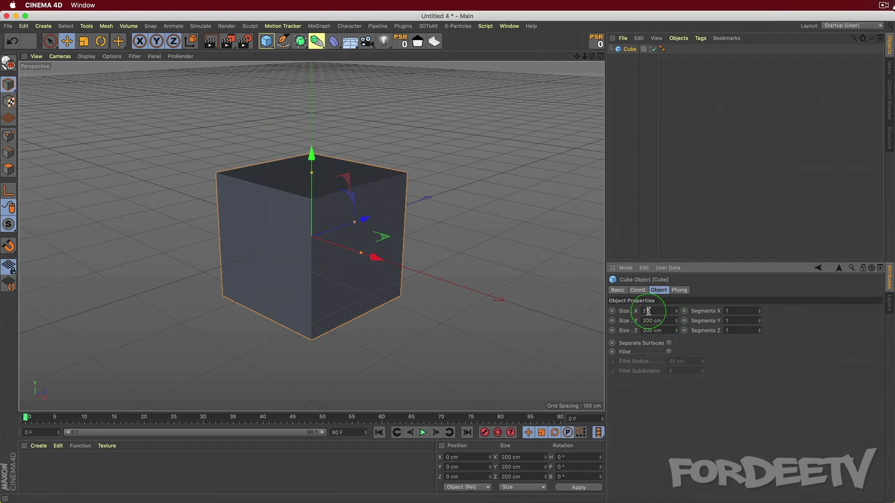
key("Tab")
type("20")
key("Tab")
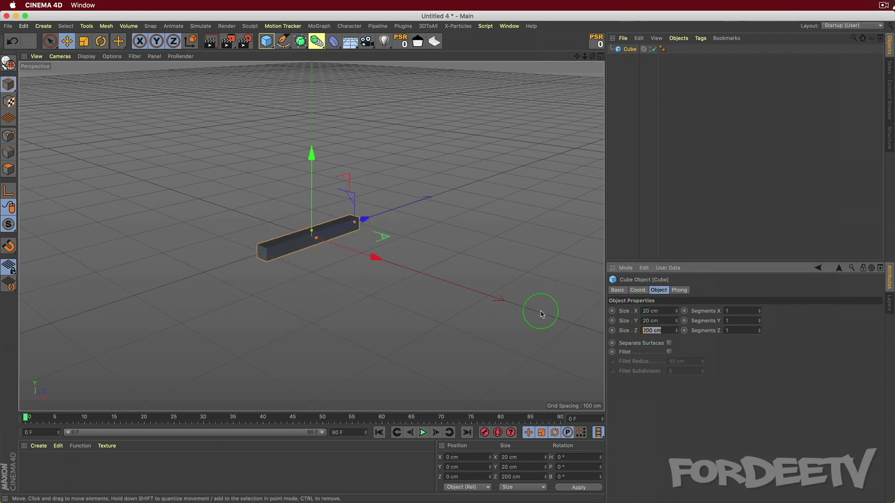
type("20")
key("Return")
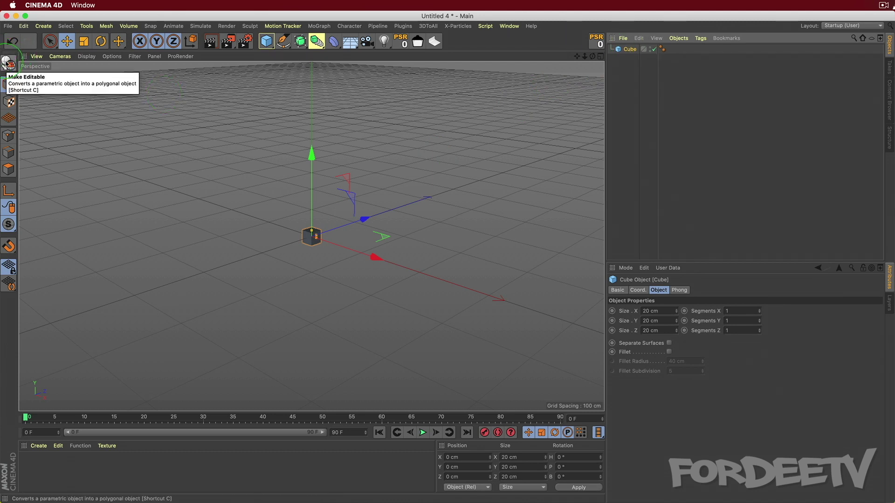
Step: Make the cube editable and move its axis to its base using Axis Center with Y at -100 %
left_click(9, 63)
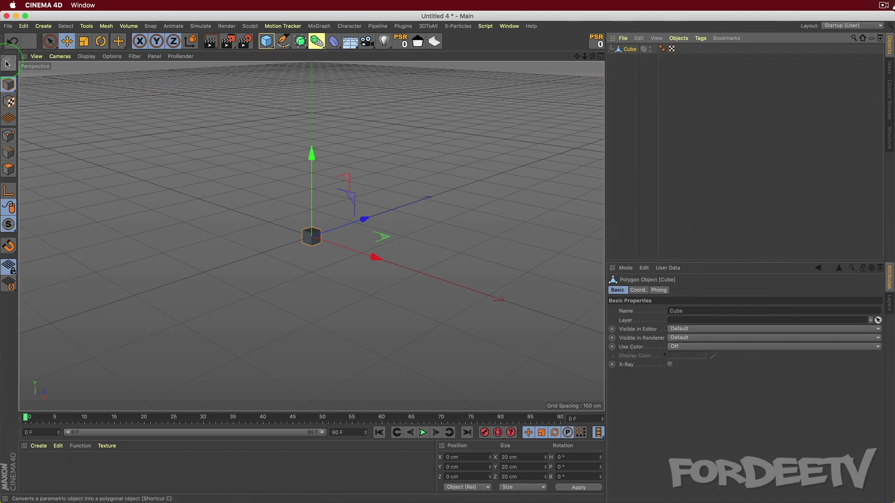
left_click(106, 26)
mouse_move(109, 118)
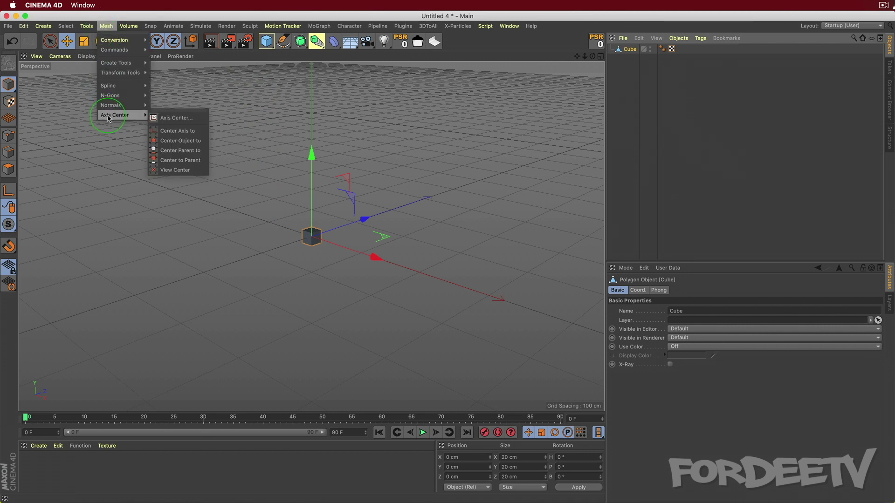
left_click(168, 119)
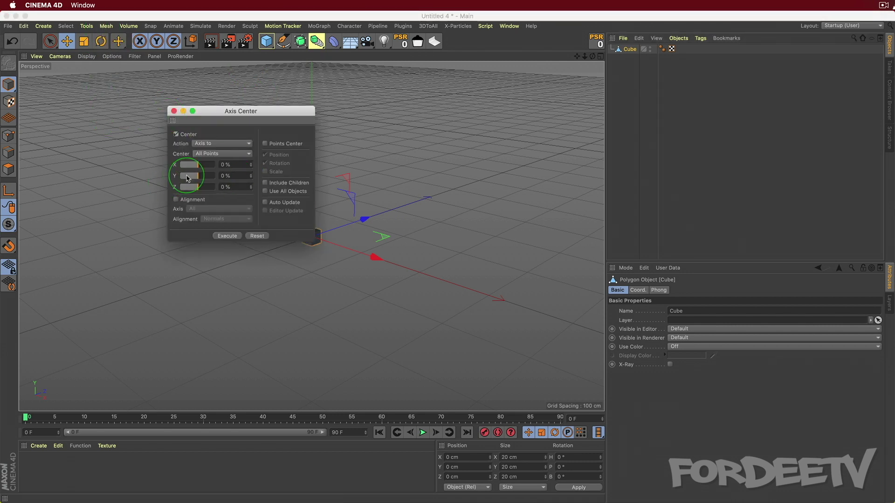
left_click_drag(200, 176, 149, 176)
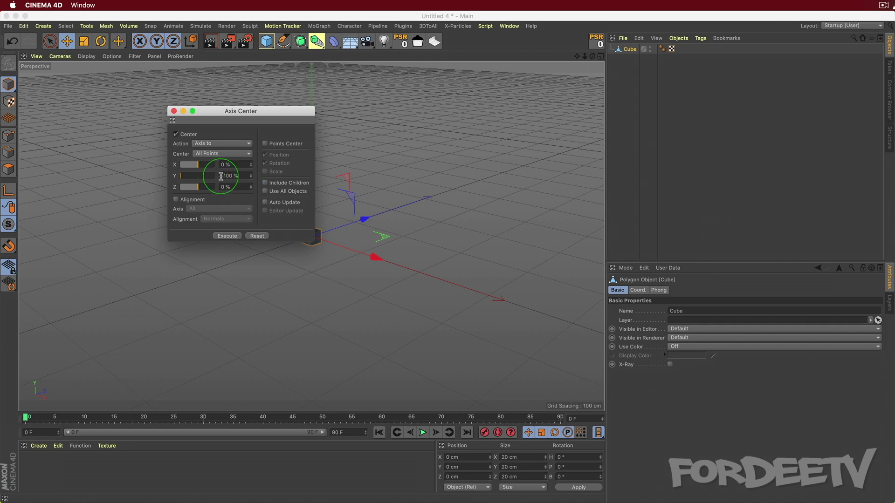
left_click(219, 236)
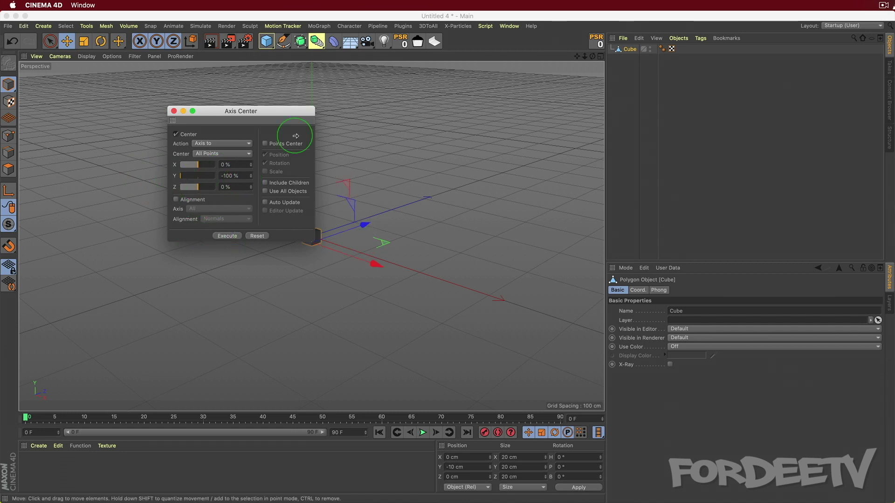
Step: Undo the axis shift, reapply it to the cube's base with Y at -100 %, and close Axis Center
left_click_drag(278, 114, 219, 119)
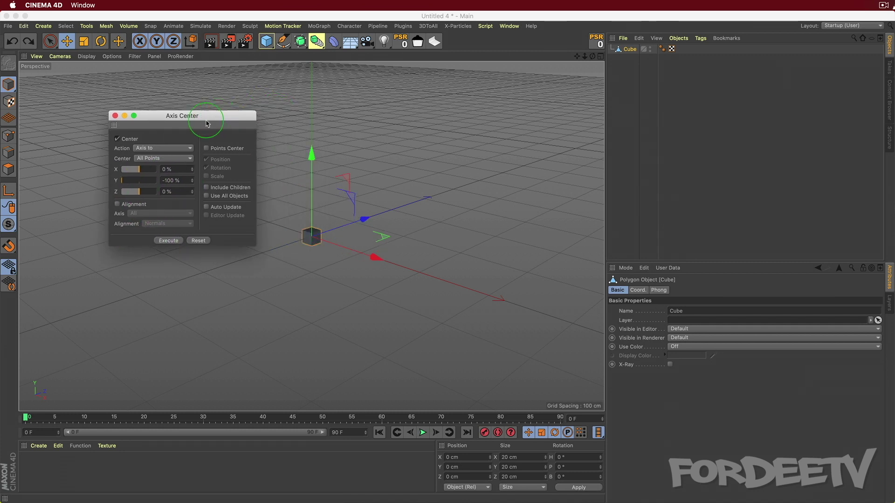
key("super+z")
left_click(313, 239)
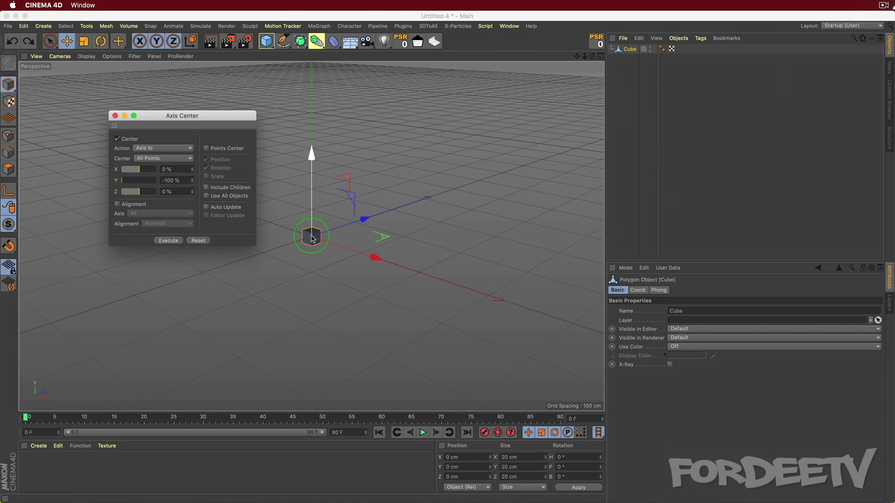
left_click(200, 240)
left_click(169, 240)
left_click(313, 249)
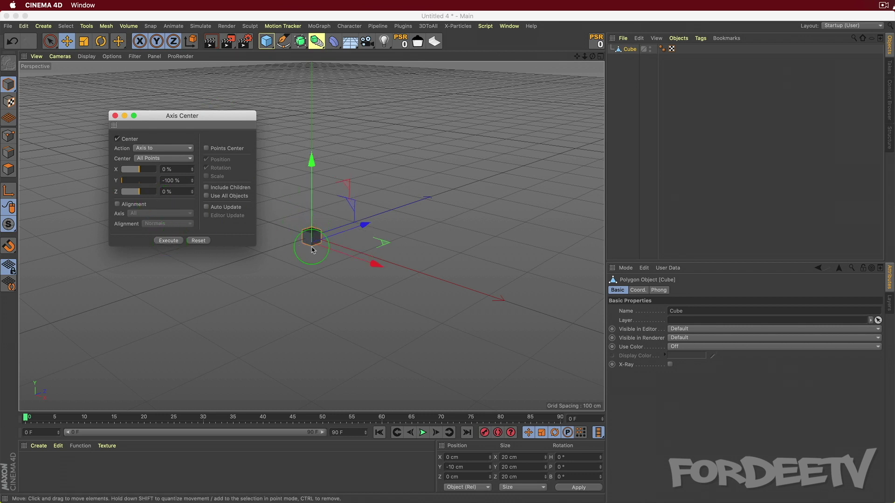
left_click(115, 117)
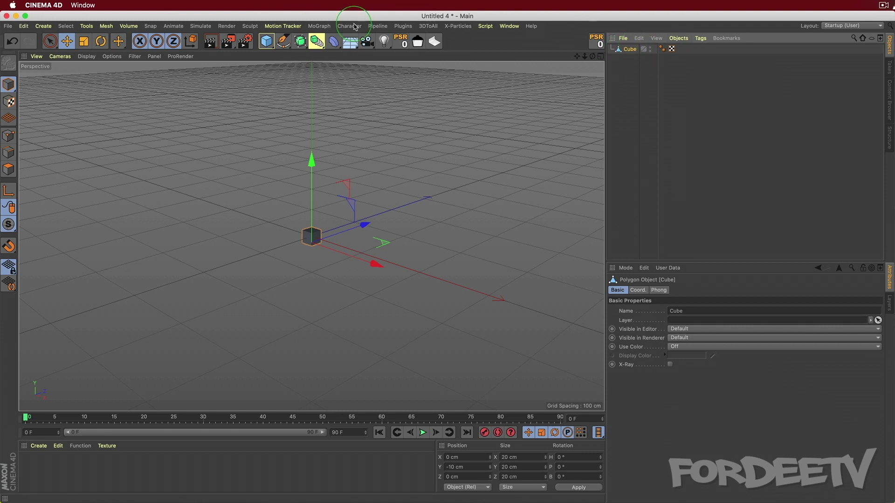
Step: Add a MoGraph Cloner and make the cube its child
left_click(319, 26)
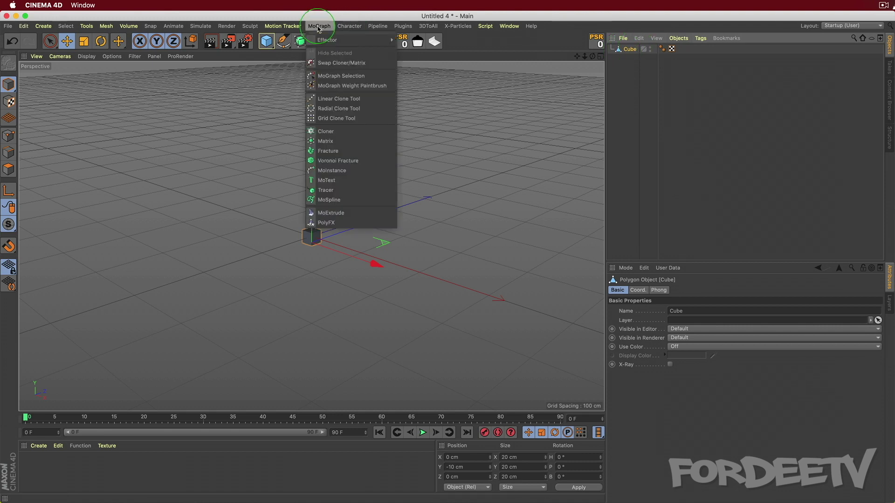
left_click(316, 131)
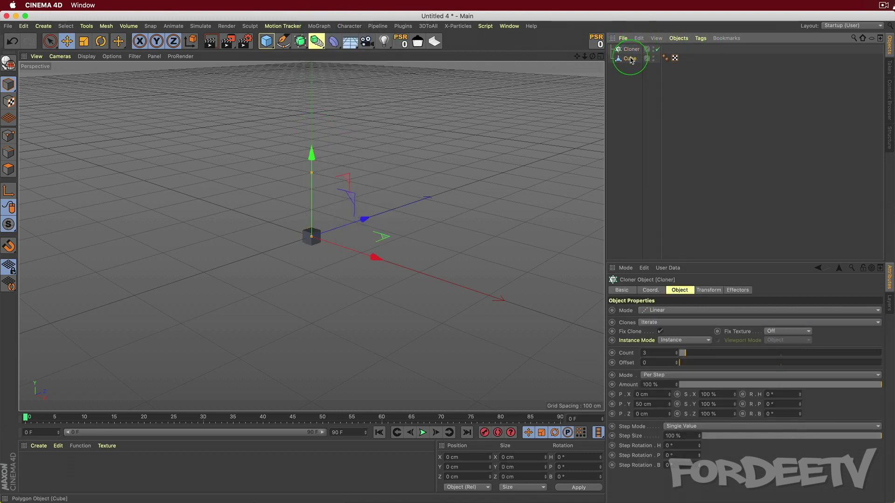
left_click_drag(630, 59, 630, 49)
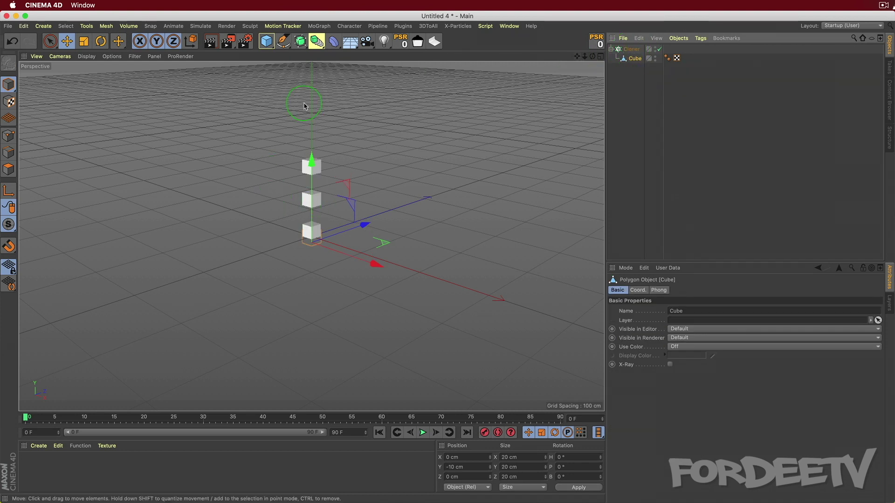
Step: Set the linear Cloner to a count of 30 with per-step offsets of 0 cm in Y and 21 cm in X
left_click(632, 50)
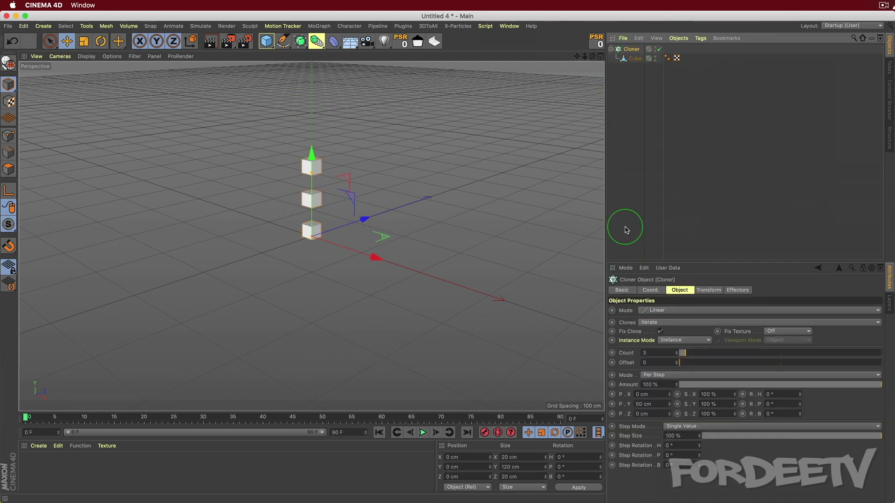
double_click(655, 404)
type("0")
key("Return")
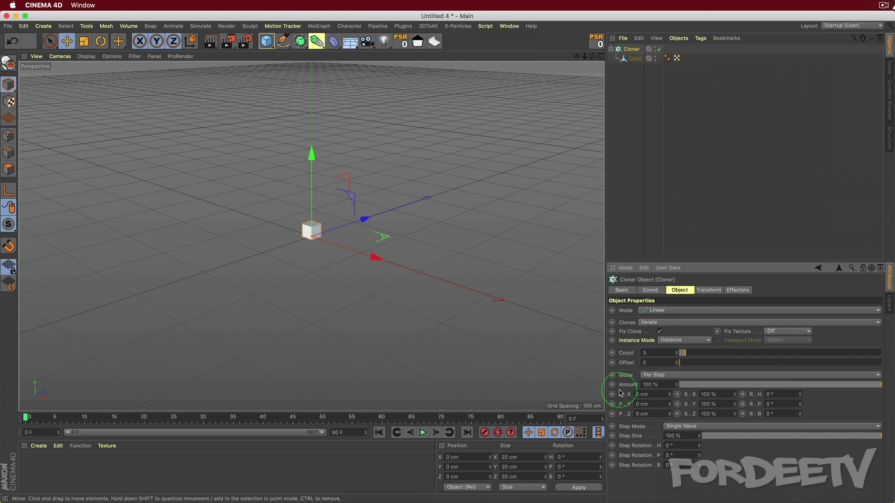
double_click(648, 395)
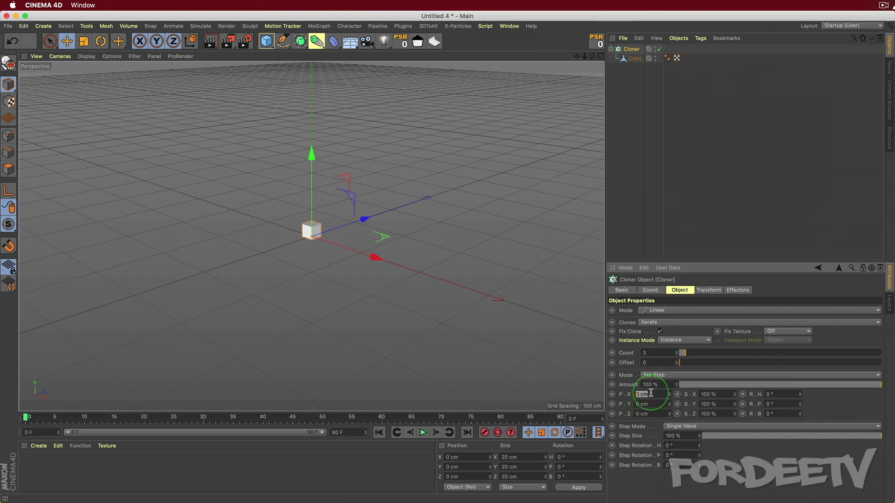
type("21")
key("Return")
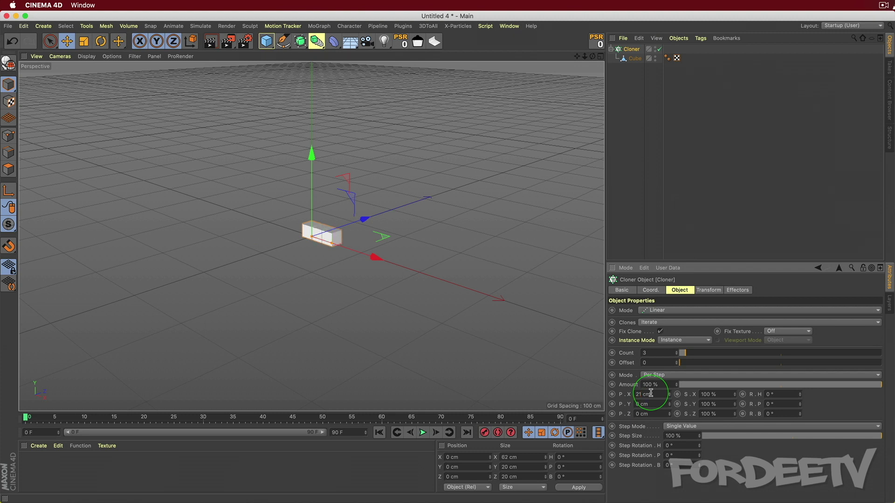
double_click(651, 352)
type("30")
key("Return")
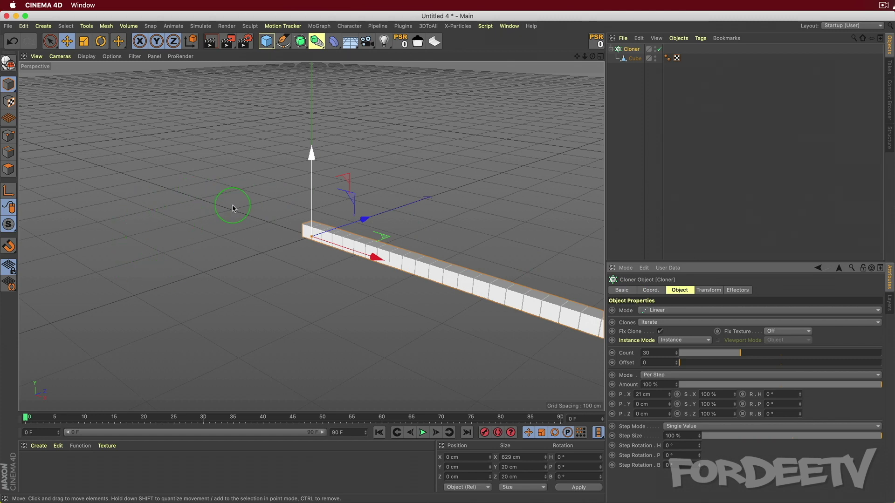
Step: Frame the whole row of cloned cubes from the front and play the timeline to check for movement
mouse_move(250, 202)
left_mouse_down("alt")
mouse_move(214, 208)
mouse_move(310, 175)
mouse_move(310, 185)
mouse_move(340, 180)
mouse_move(315, 176)
left_mouse_up("alt")
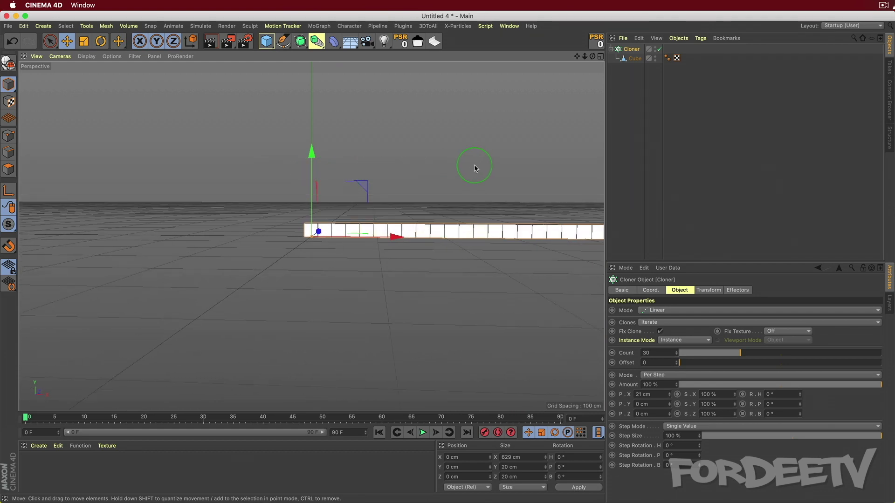
mouse_move(476, 167)
middle_mouse_down("alt")
mouse_move(280, 190)
mouse_move(286, 185)
middle_mouse_up("alt")
left_click_drag(286, 185, 292, 194, "alt")
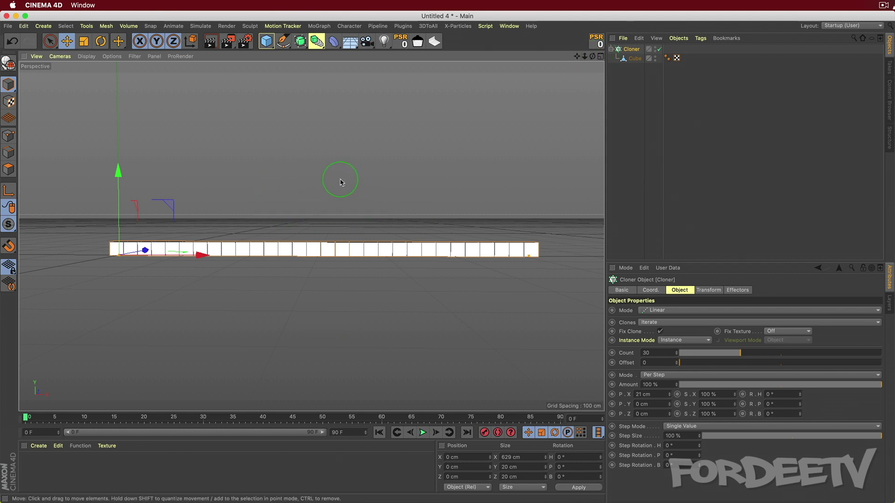
scroll(340, 182, "up", 3)
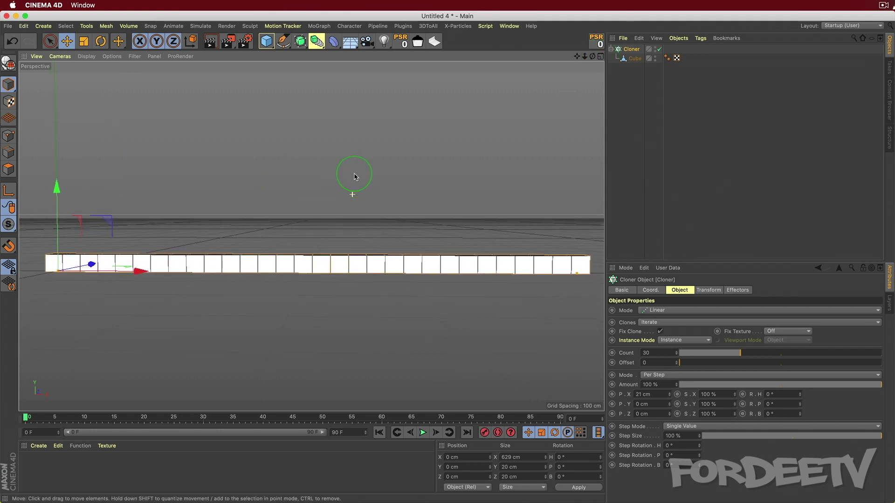
scroll(355, 184, "down", 2)
scroll(343, 177, "down", 3)
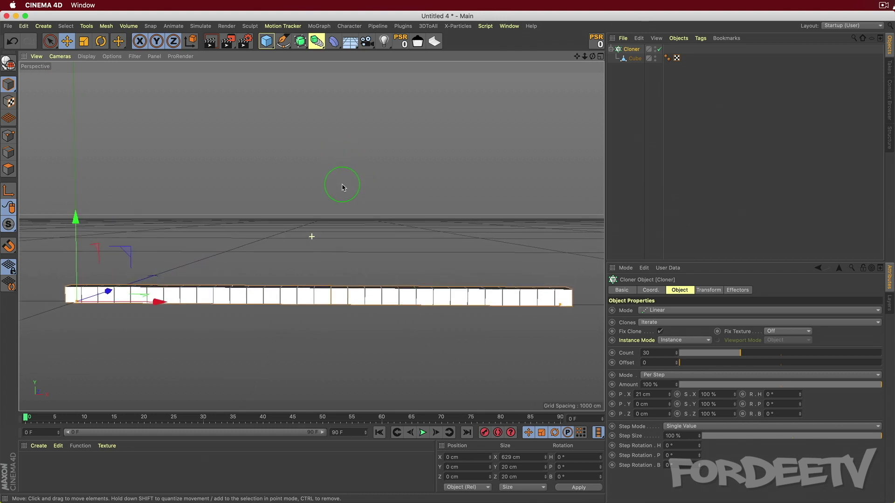
middle_click_drag(342, 187, 343, 195, "alt")
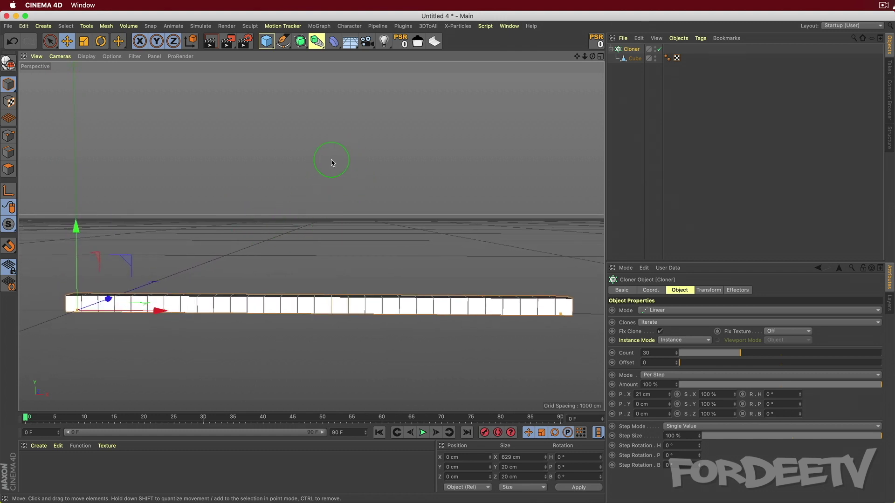
left_click(423, 432)
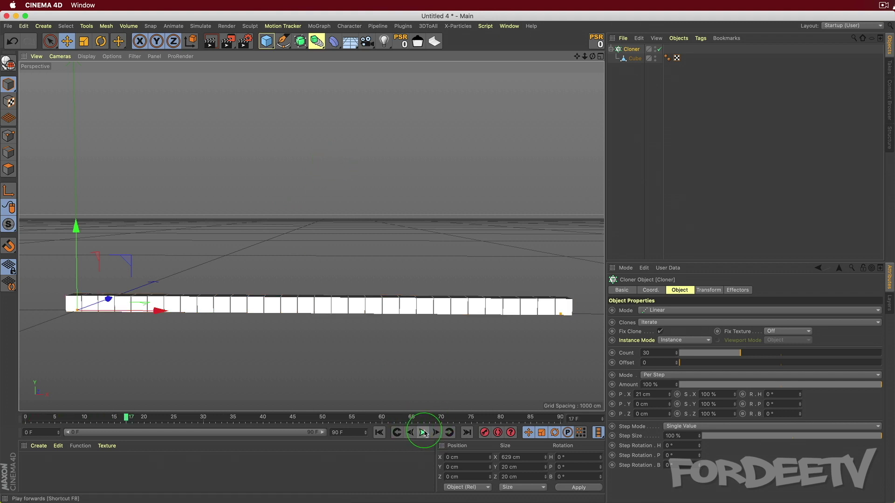
Step: Stop playback, return to the first frame and apply a MoGraph Sound effector to the Cloner
left_click(423, 433)
left_click(379, 433)
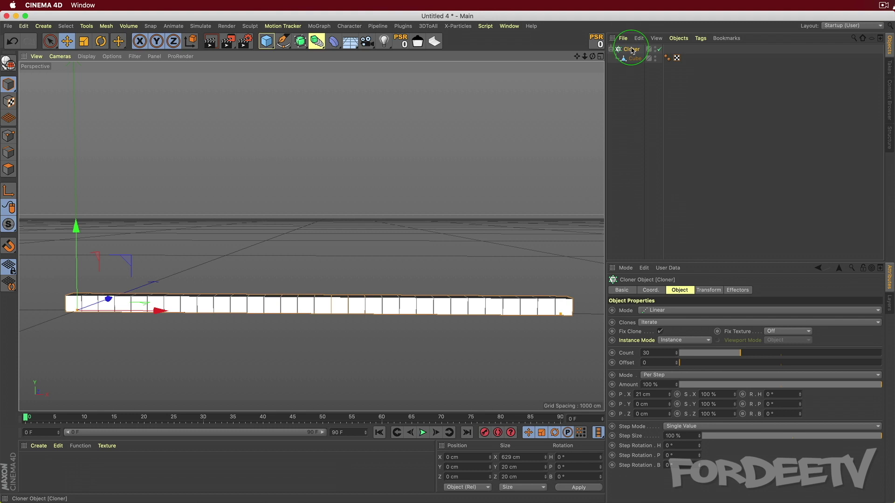
left_click(318, 25)
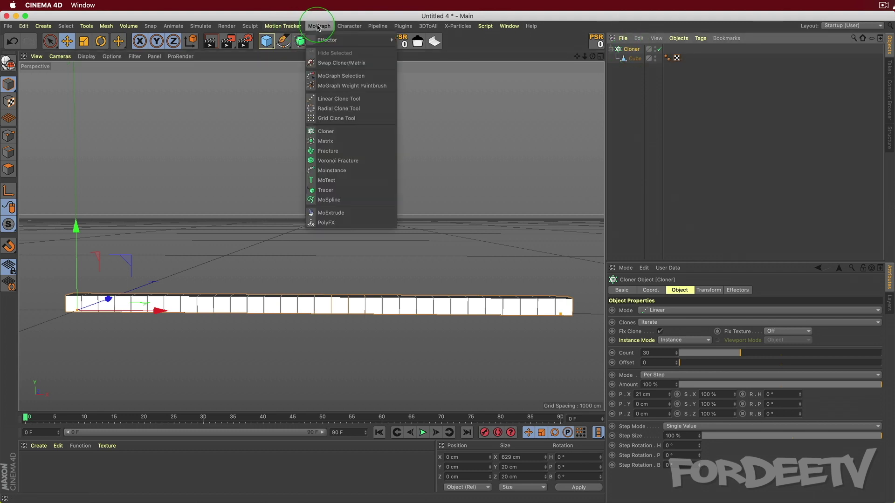
mouse_move(319, 41)
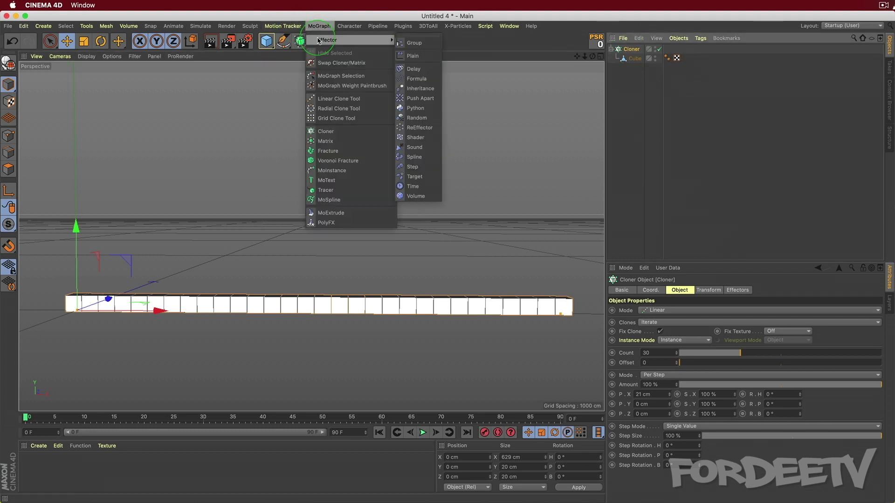
left_click(414, 147)
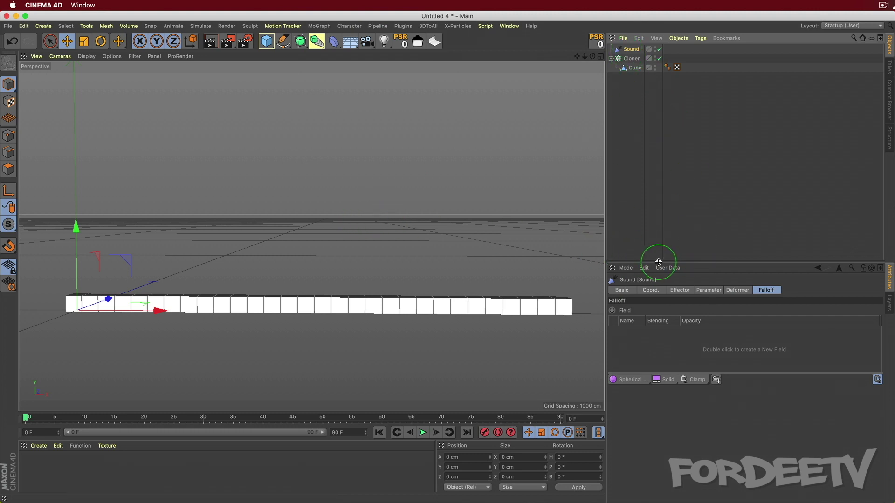
Step: Load the Good Call (Extended Mix) WAV file as the Sound effector's sound track and preview the animation
left_click(680, 290)
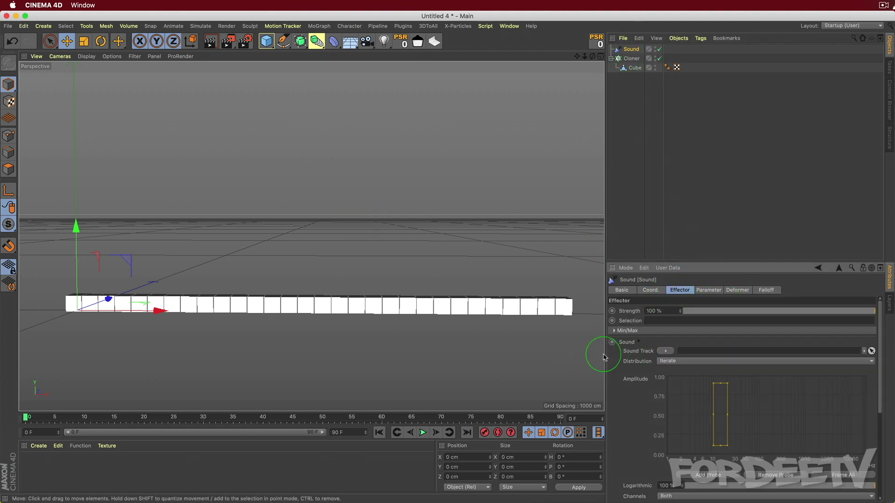
left_click(665, 352)
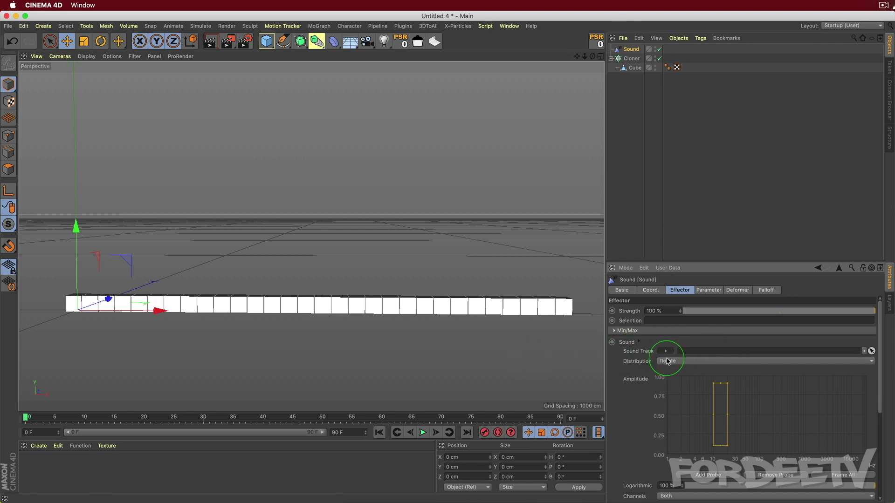
double_click(515, 196)
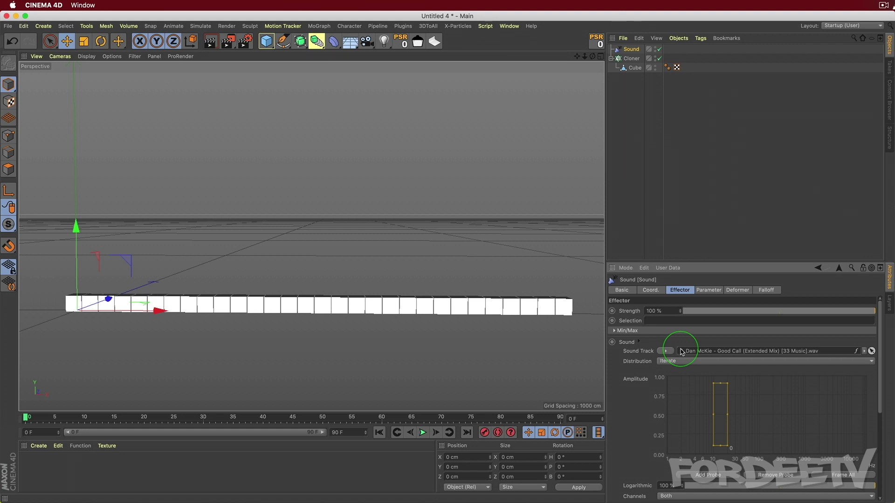
left_click(423, 434)
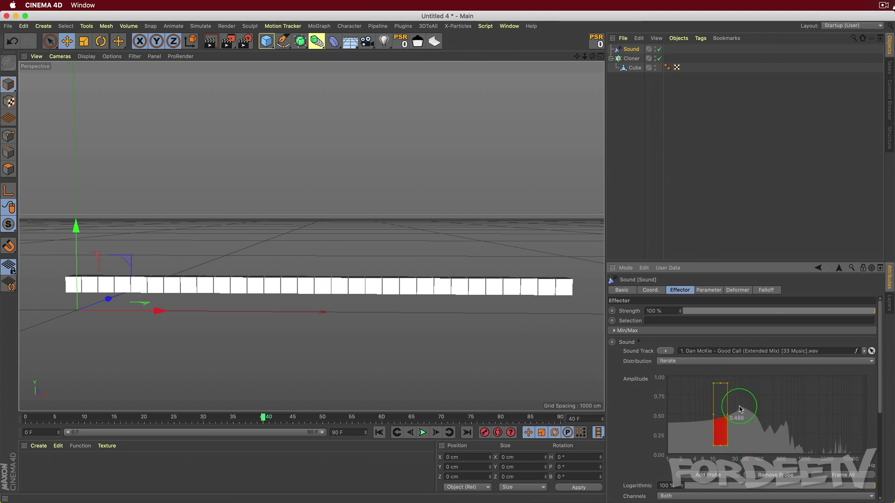
left_click(423, 433)
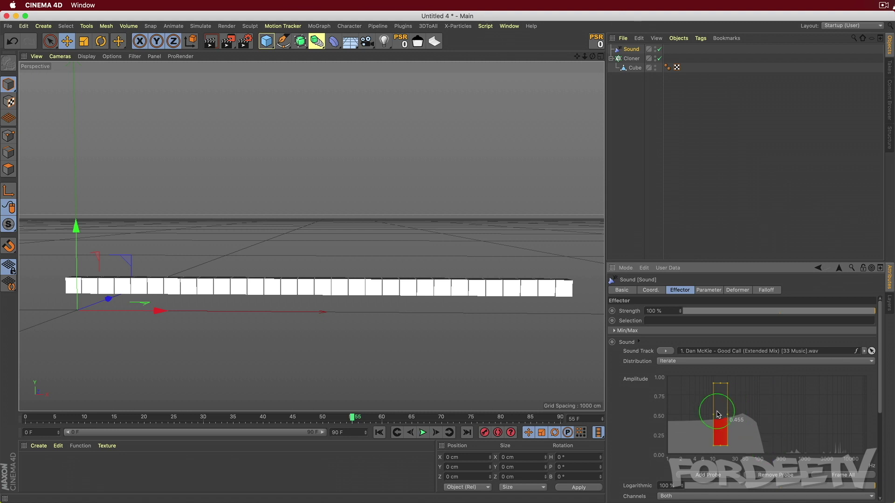
Step: Move the probe on the amplitude graph to the 30–50 Hz peak and preview the motion
mouse_move(718, 414)
left_mouse_down()
mouse_move(756, 423)
mouse_move(747, 423)
left_mouse_up()
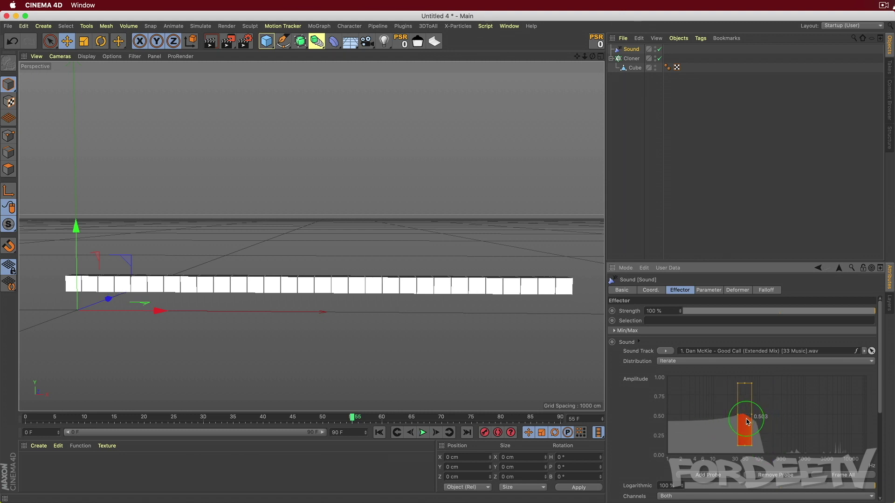
left_click(423, 434)
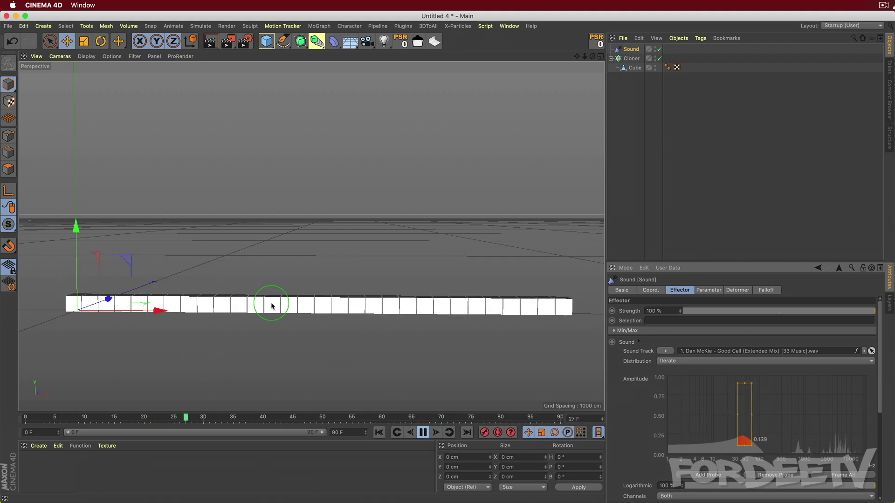
left_click(423, 433)
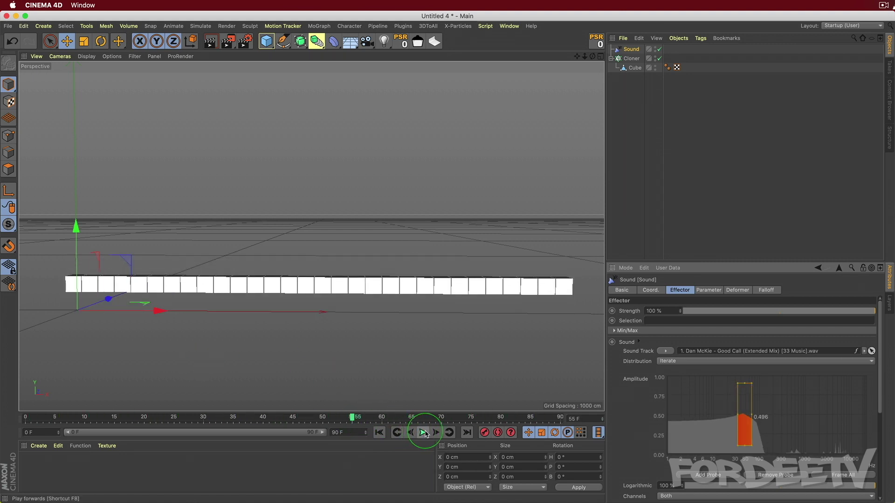
Step: Set the project's end frame to 1759
left_click(343, 433)
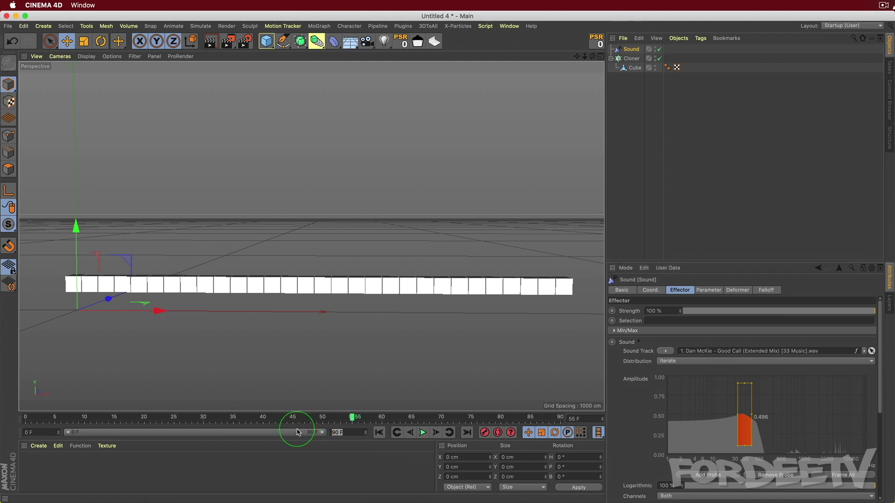
type("1759")
key("Return")
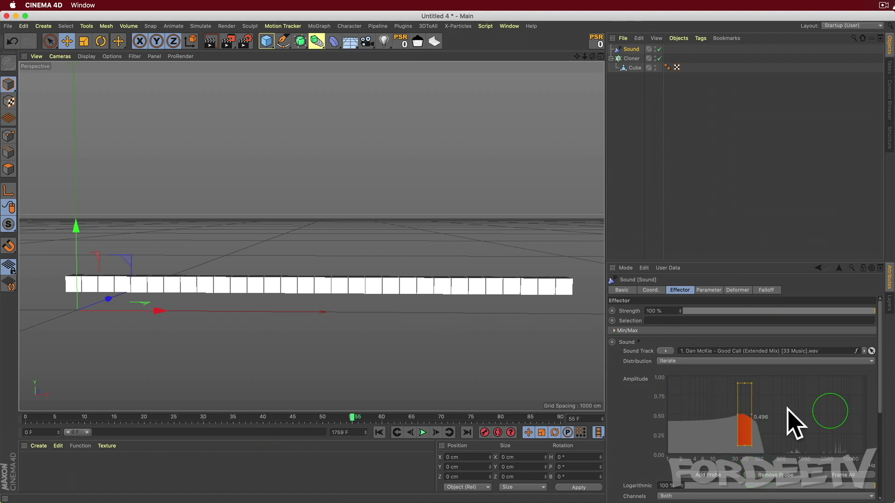
Step: Widen the probe to a high frequency of about 1656 Hz, preview it, and raise its upper edge to about 93 % loudness
left_click_drag(752, 418, 816, 415)
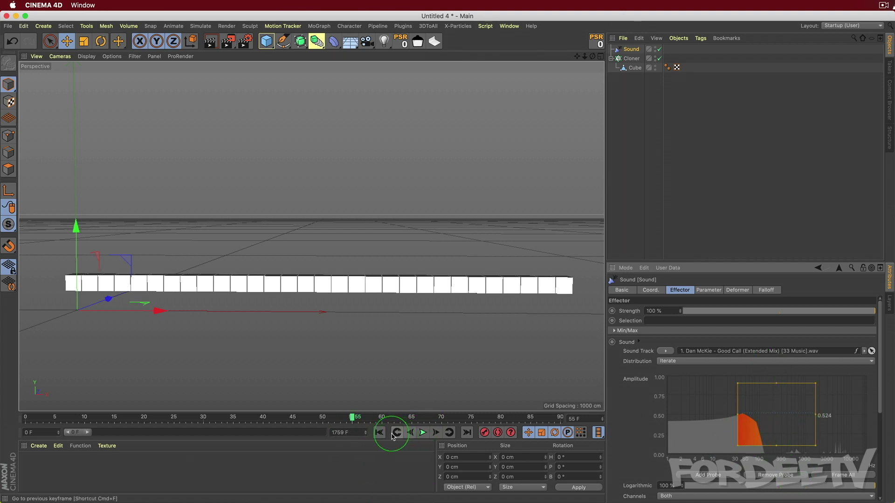
left_click(421, 432)
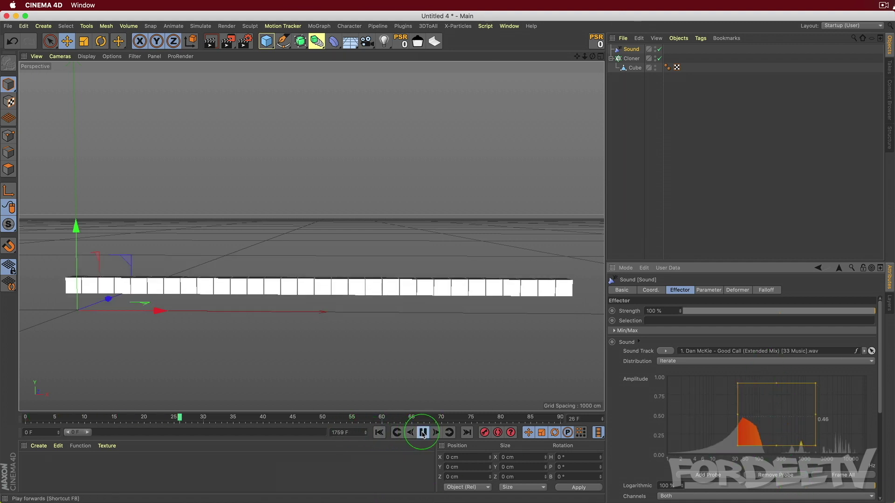
left_click(422, 432)
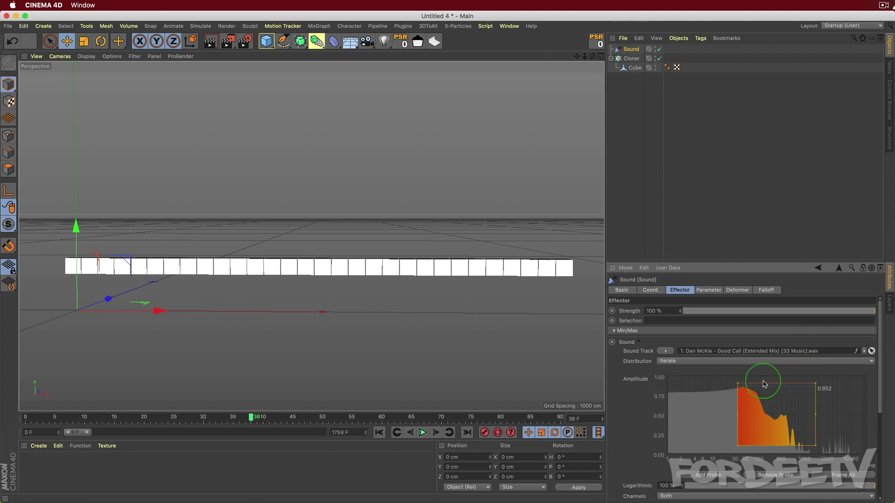
left_click_drag(783, 383, 776, 382)
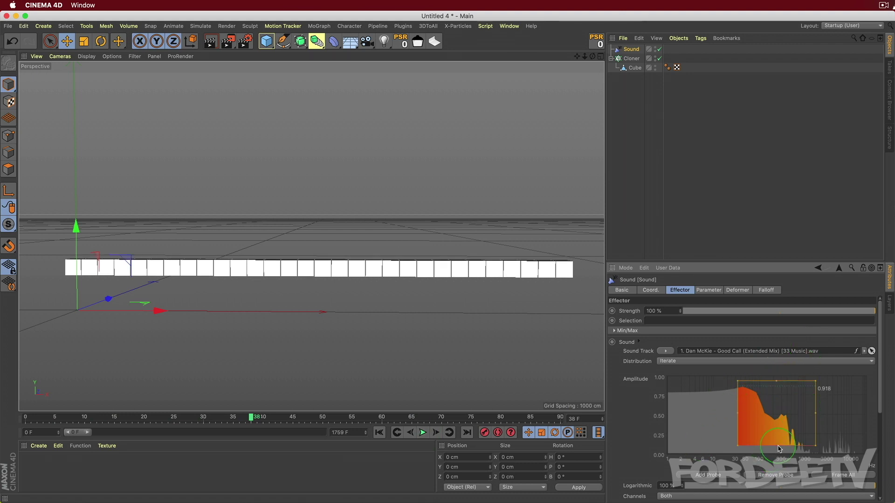
Step: Set the probe's sampling to Step and preview the cubes' individual movement
scroll(616, 436, "down", 5)
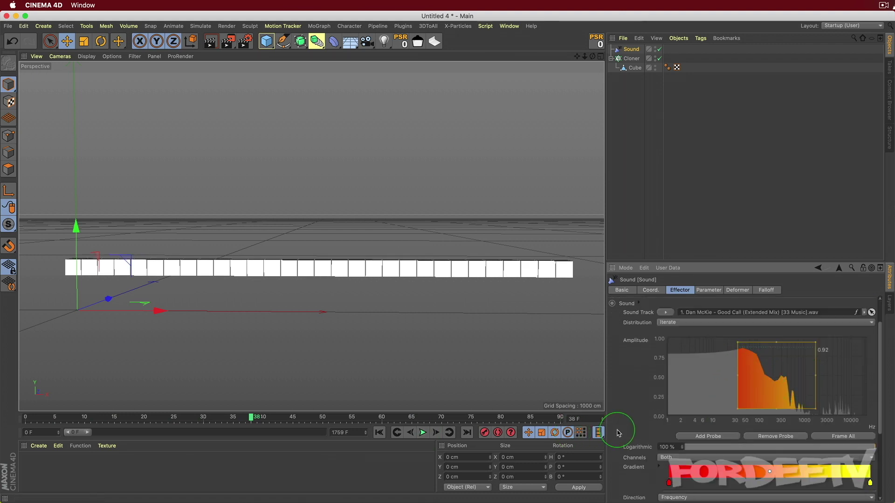
left_click(681, 439)
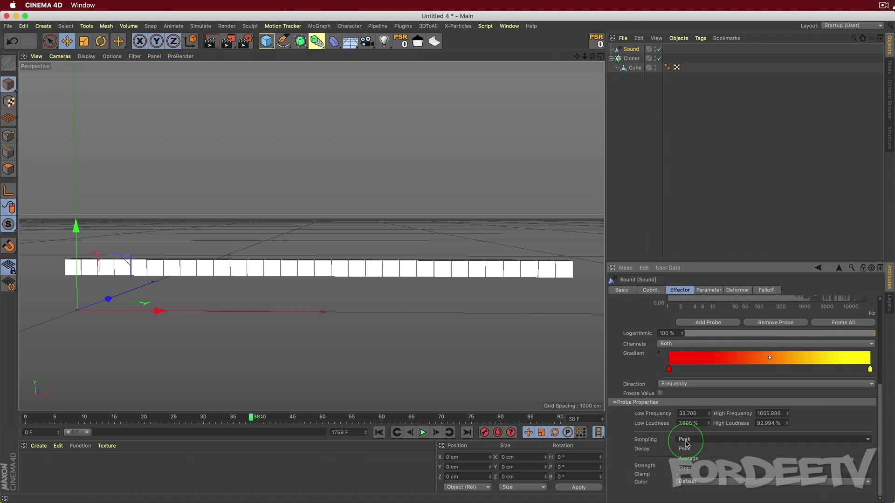
left_click(686, 457)
left_click(422, 432)
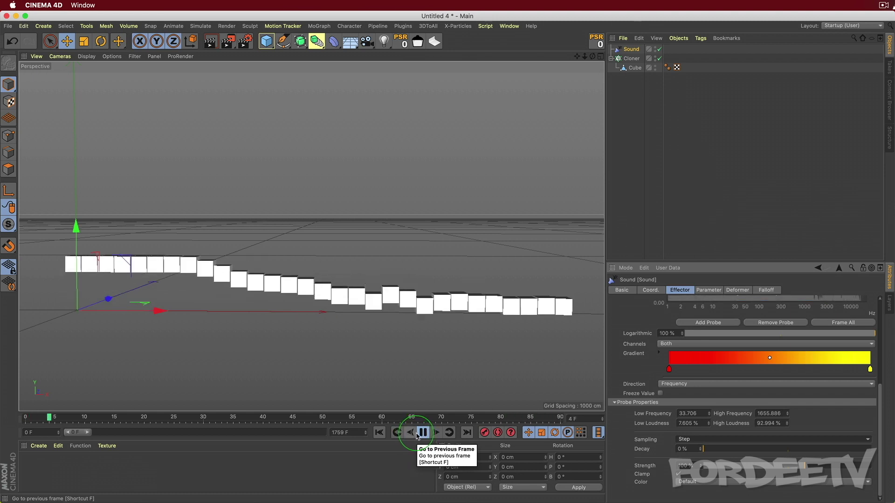
left_click(422, 433)
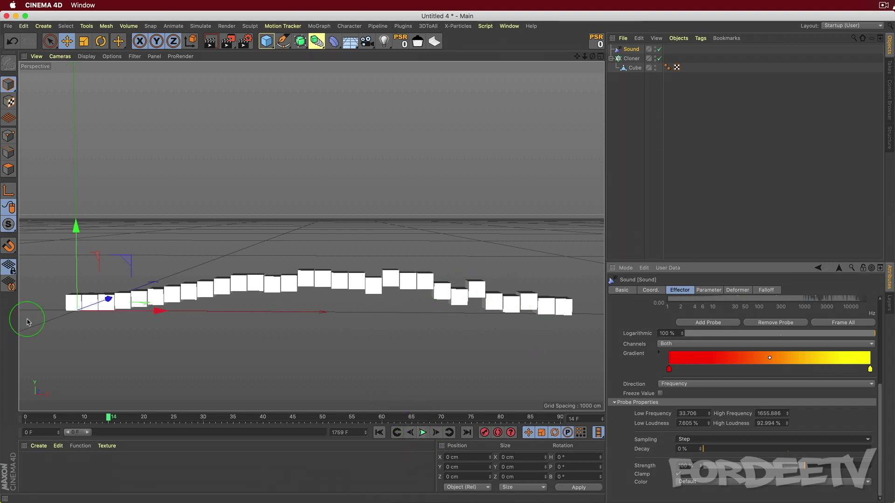
Step: Make the Sound effector drive scale instead of position, with a Y scale of 5
left_click_drag(420, 233, 575, 201, "alt")
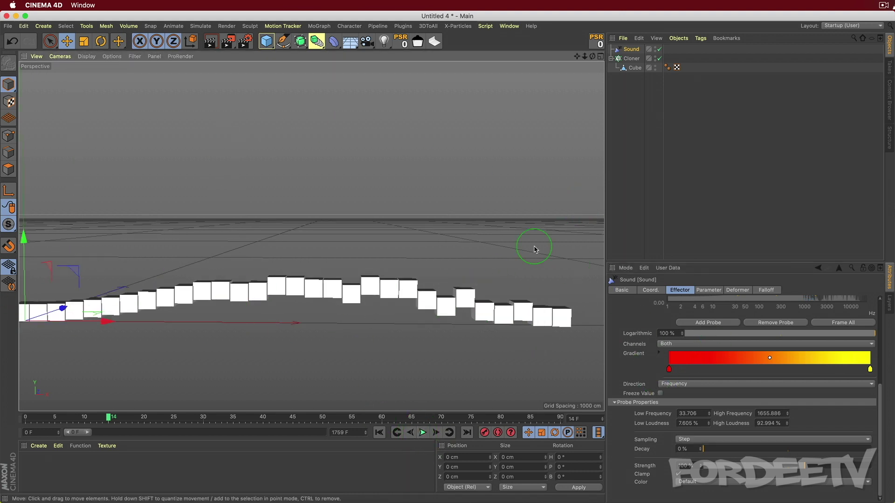
left_click(700, 290)
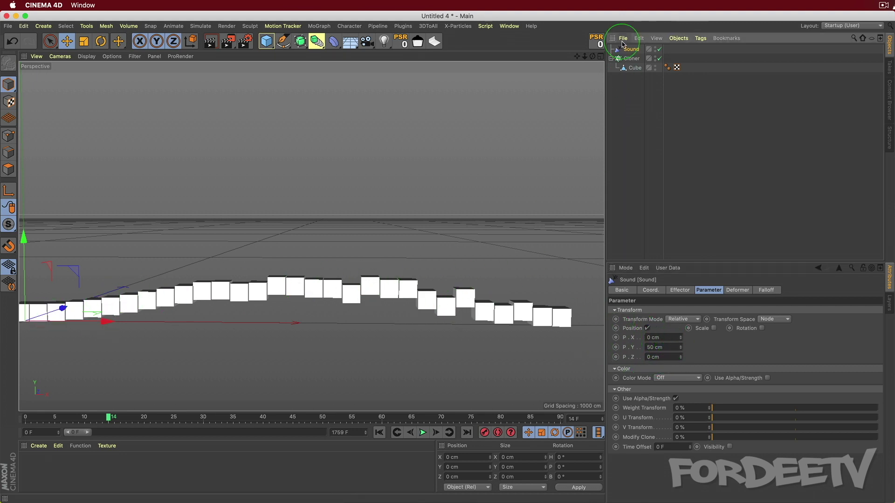
left_click(680, 290)
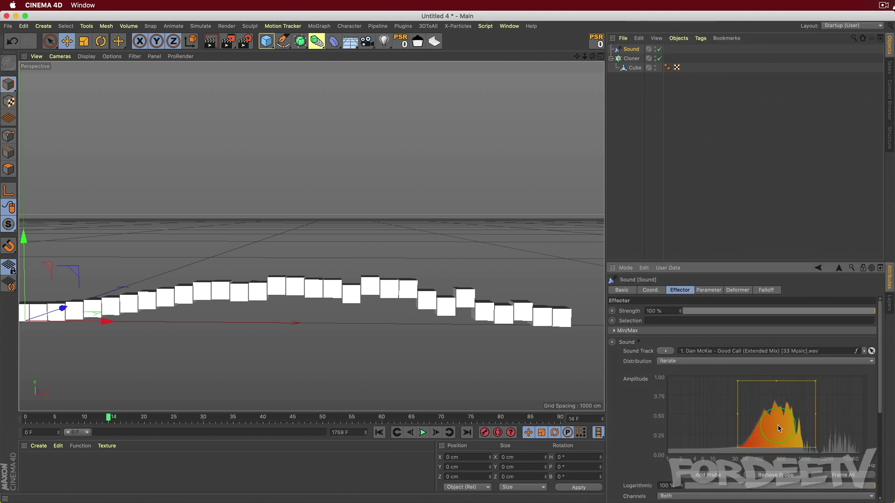
left_click(708, 290)
left_click(647, 328)
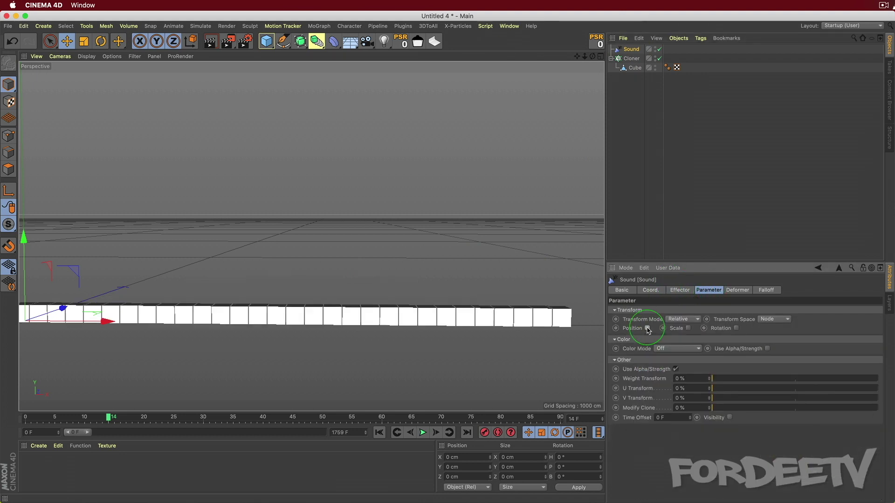
left_click(688, 329)
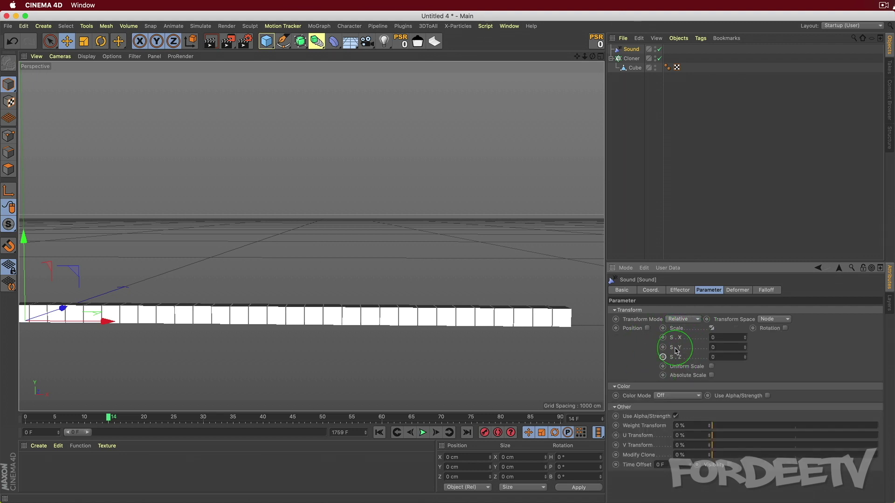
key("Return")
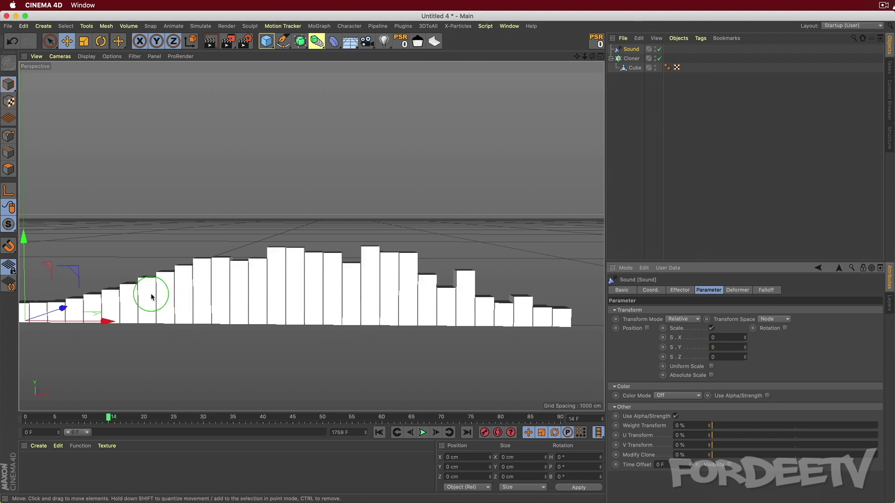
Step: Frame the full row of bars from the front, add a Camera and look through it
scroll(189, 218, "up", 3)
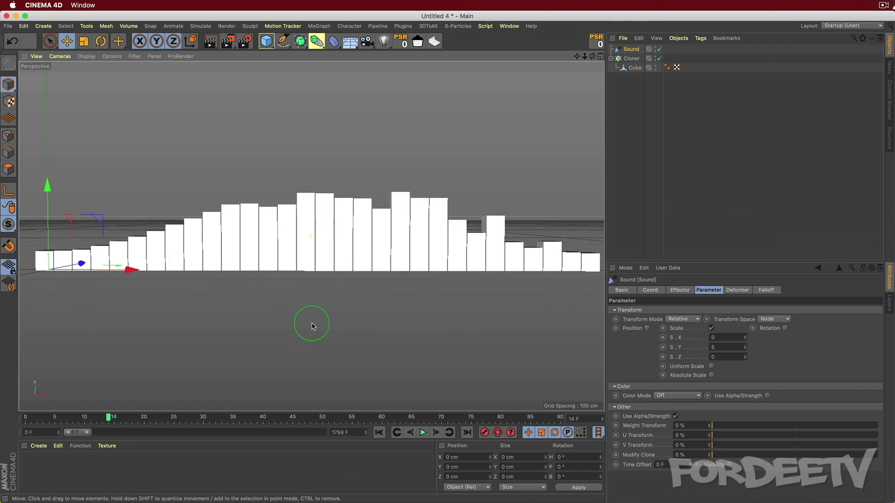
middle_click_drag(335, 326, 330, 344, "alt")
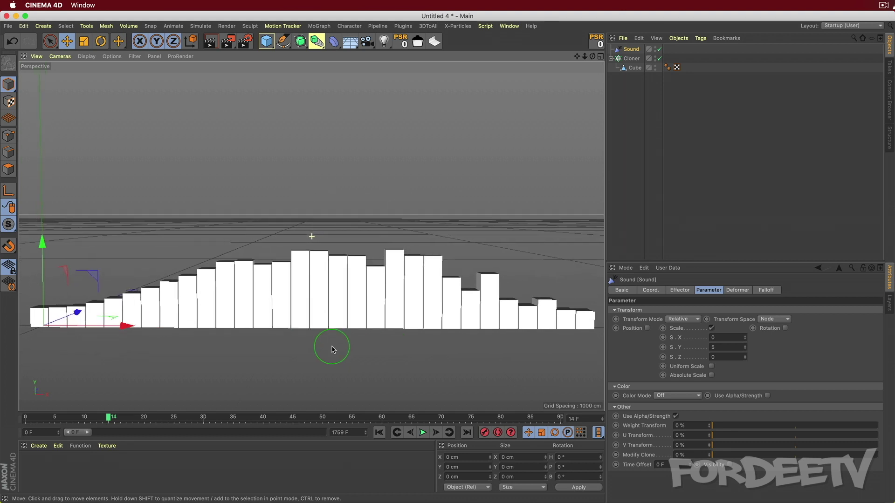
scroll(344, 336, "down", 2)
middle_click_drag(393, 379, 356, 373, "alt")
left_click_drag(358, 374, 358, 375, "alt")
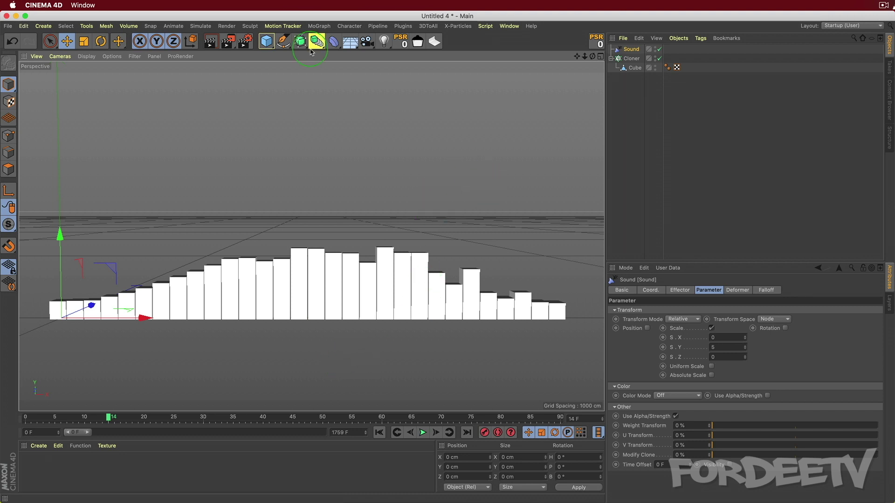
left_click_drag(367, 41, 402, 60)
left_click(632, 51)
left_click(661, 49)
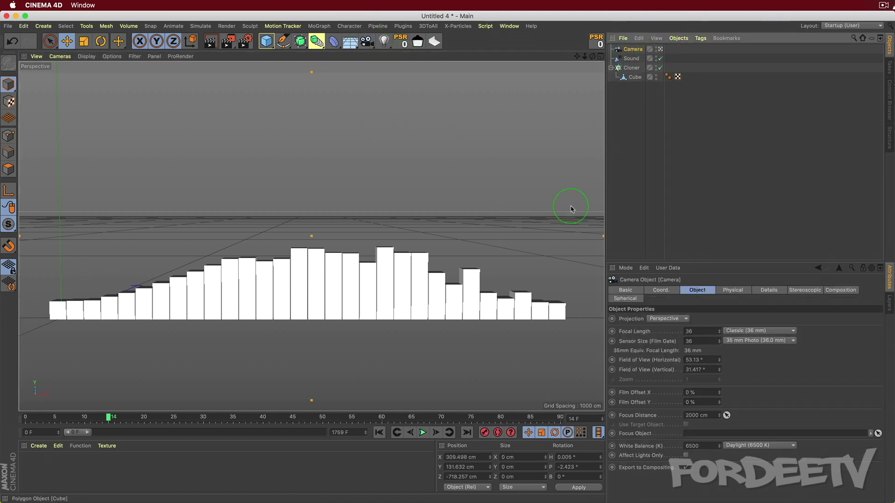
Step: Set the camera's focal length and sensor size to 50
left_click(689, 331)
type("50")
key("Tab")
key("Return")
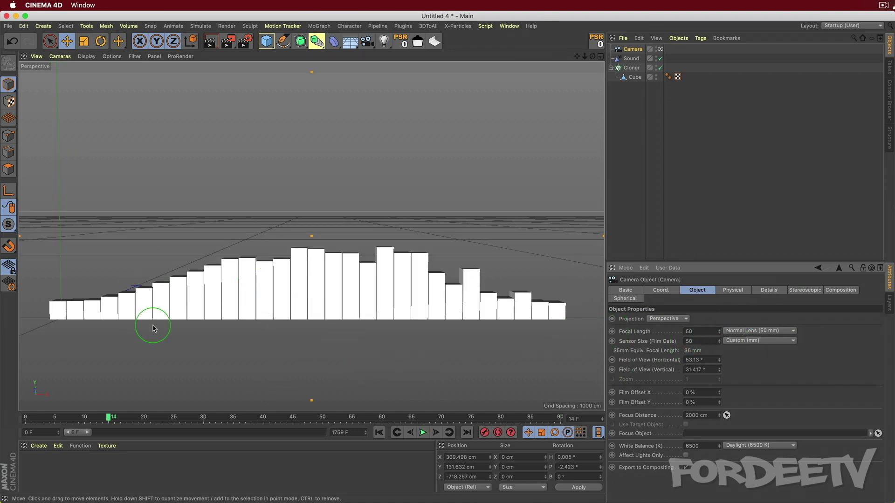
Step: Select the Sound effector and play the timeline to check the scaling equalizer bars
left_click(630, 59)
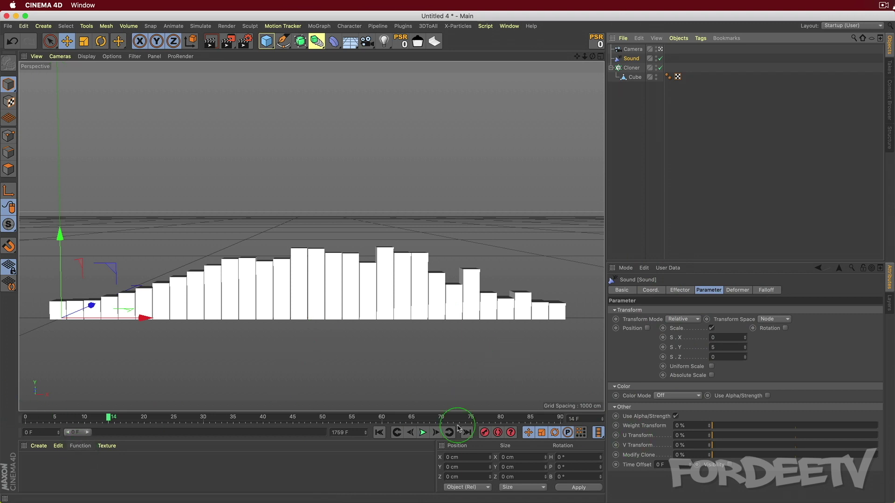
left_click(424, 433)
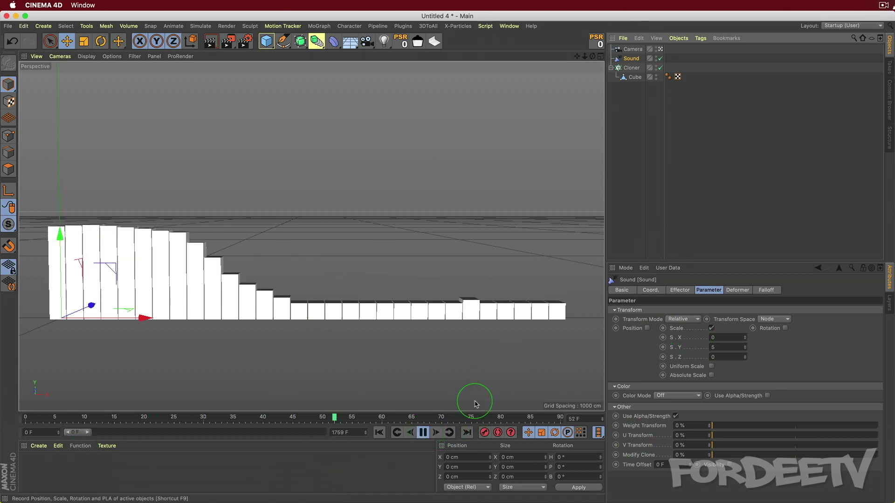
Step: Stop, replay and pause the timeline to review how the bars react to the sound
left_click(423, 433)
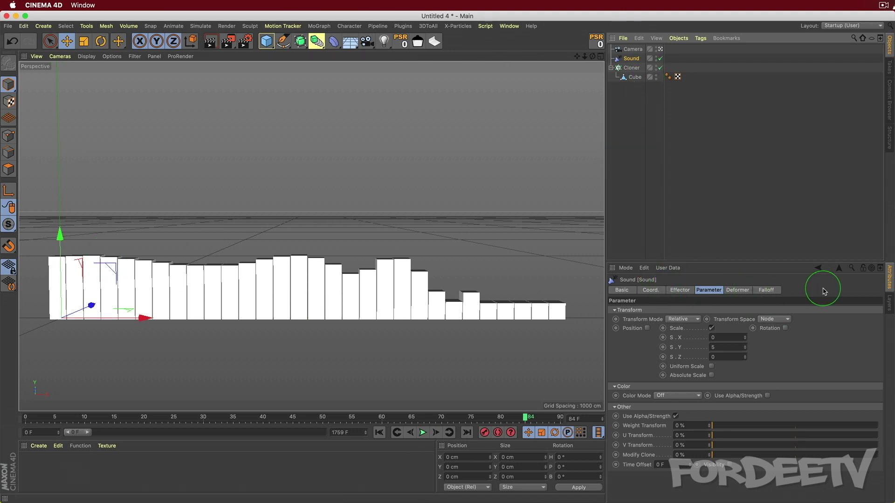
left_click(423, 433)
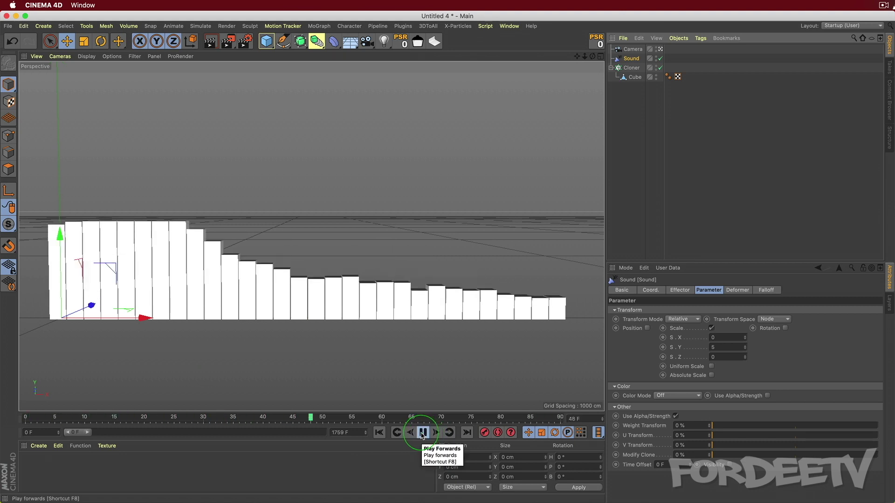
left_click(423, 434)
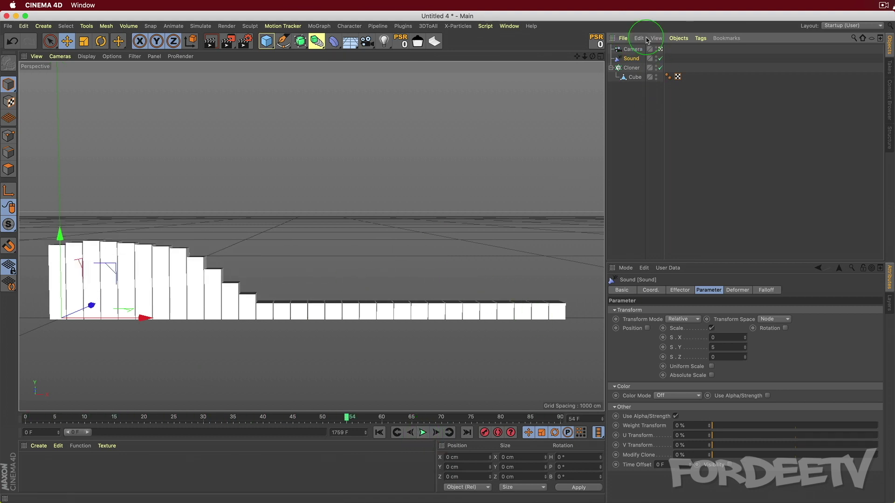
Step: Enlarge the Sound effector's probe to span amplitudes from 0 to 1.00 and reach the upper end of the frequency range
left_click(680, 290)
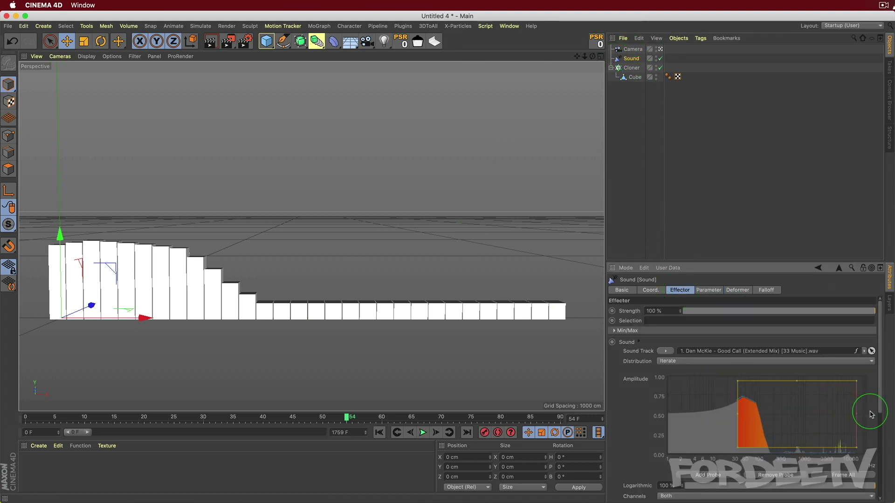
left_click_drag(871, 414, 862, 414)
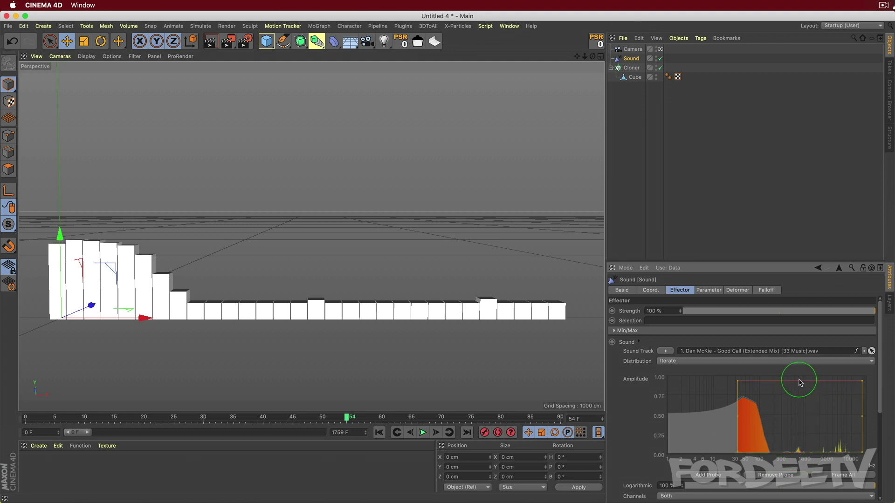
left_click_drag(799, 383, 797, 374)
left_click_drag(863, 415, 870, 415)
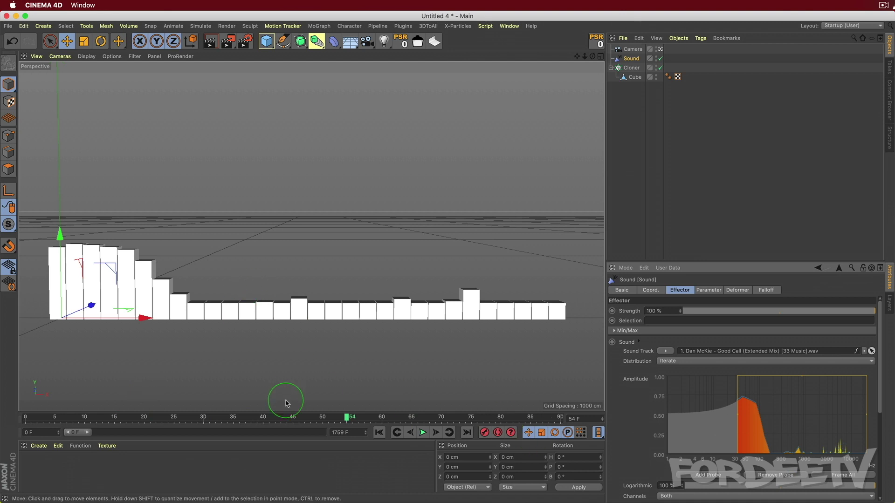
Step: Play the animation from the start and compare the bar heights with the Sound effector's amplitude graph and scale parameters
left_click(379, 433)
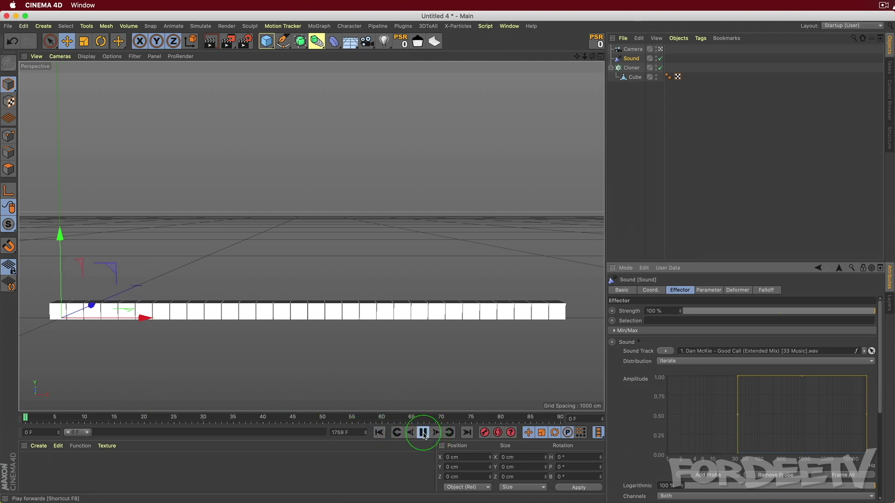
left_click(756, 416)
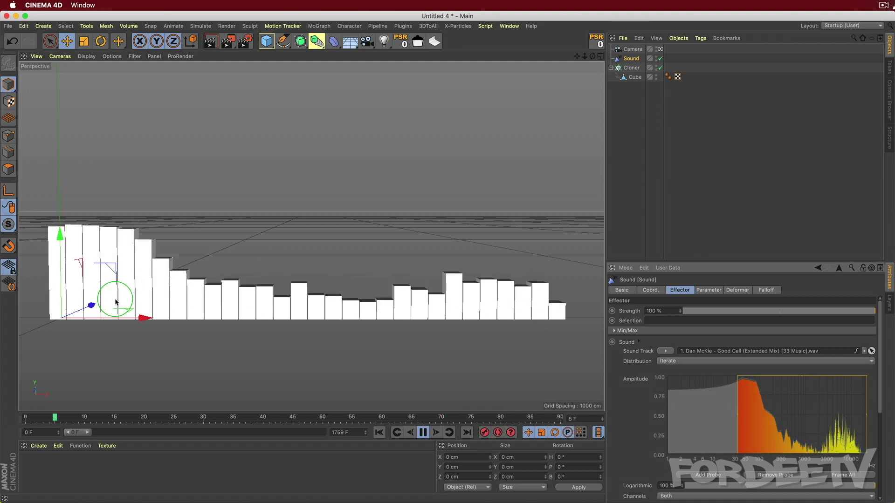
left_click(423, 433)
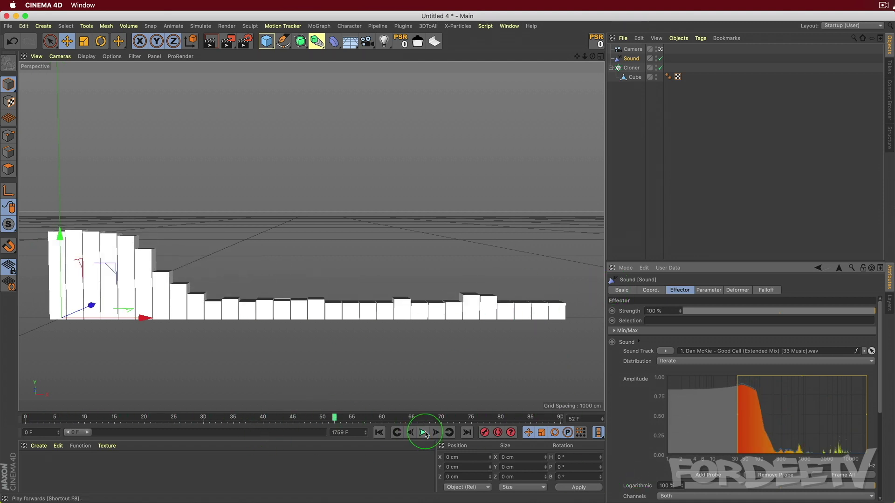
left_click(753, 451)
left_click(736, 460)
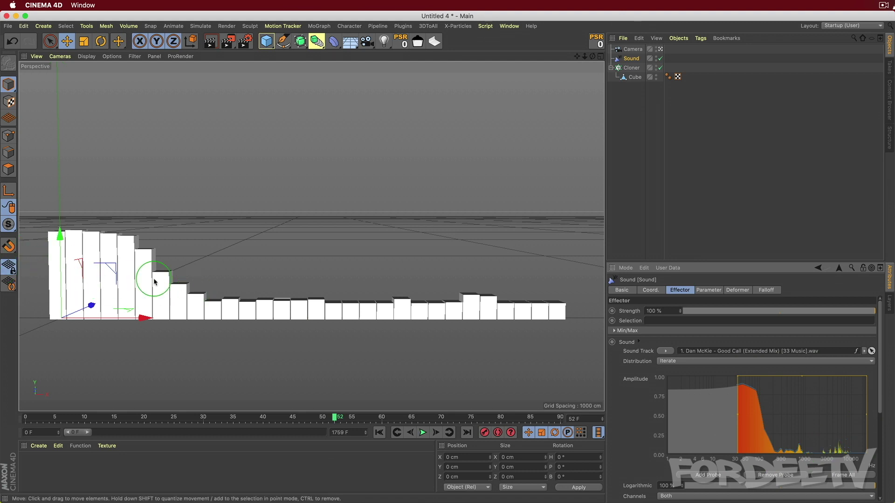
left_click(799, 485)
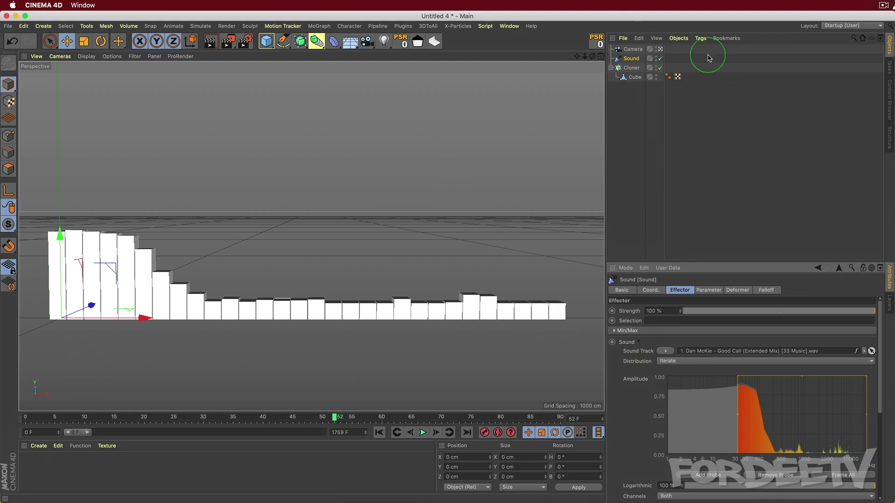
left_click(709, 290)
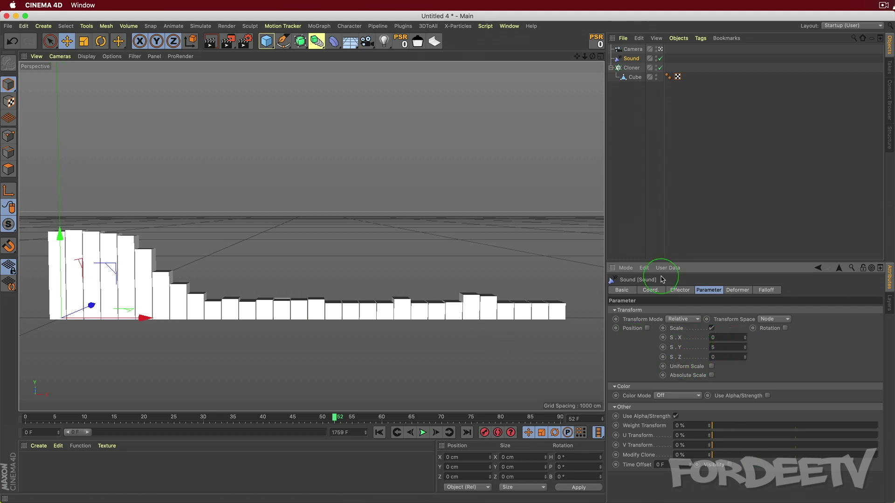
left_click(679, 290)
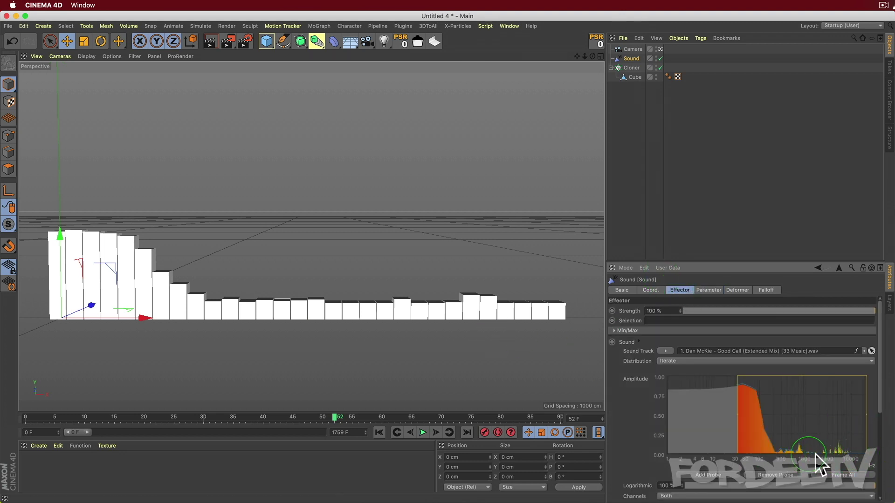
left_click(709, 291)
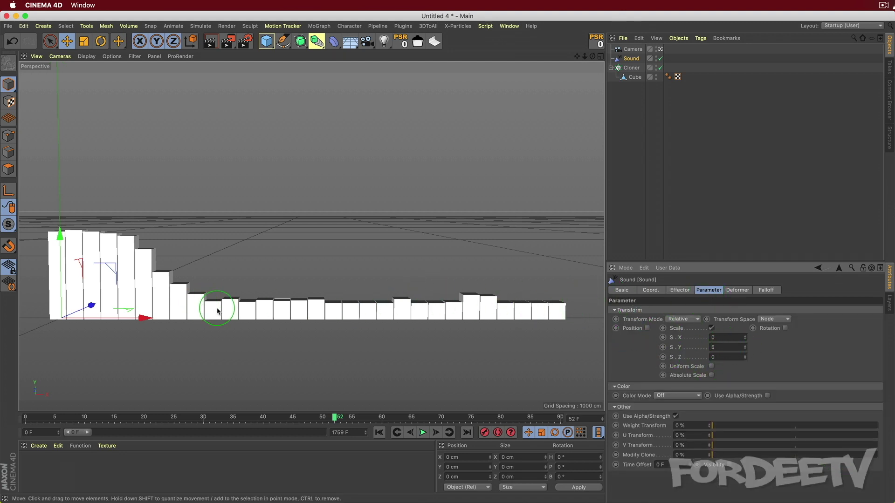
Step: Narrow the Sound effector's probe by lowering its upper frequency limit to exclude the quiet highest frequencies, and preview the animation
left_click(688, 290)
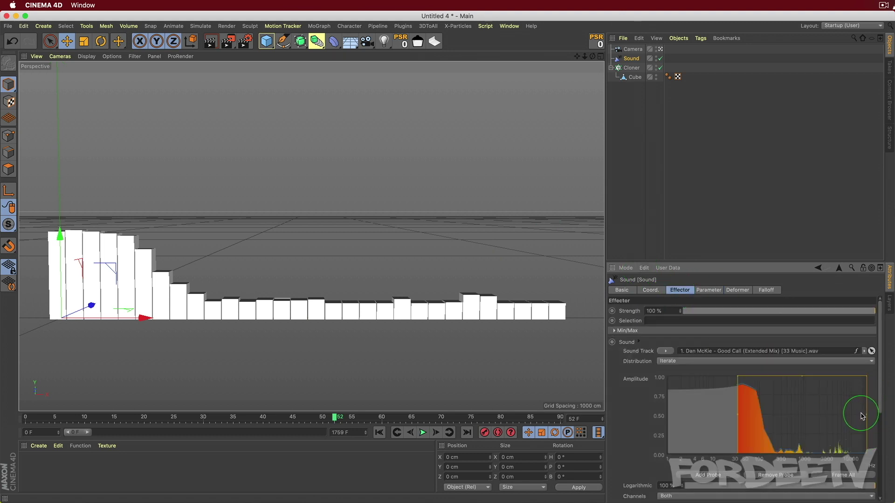
left_click_drag(866, 418, 837, 419)
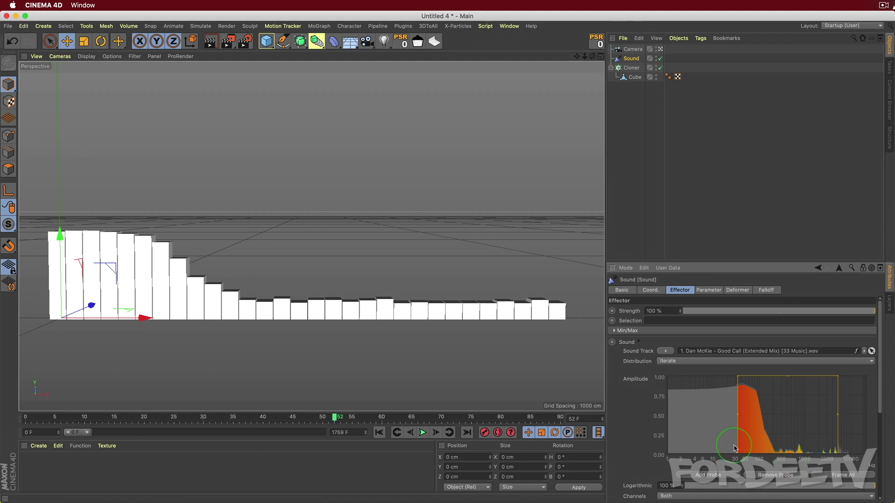
mouse_move(827, 430)
left_mouse_down()
mouse_move(831, 415)
mouse_move(823, 421)
left_mouse_up()
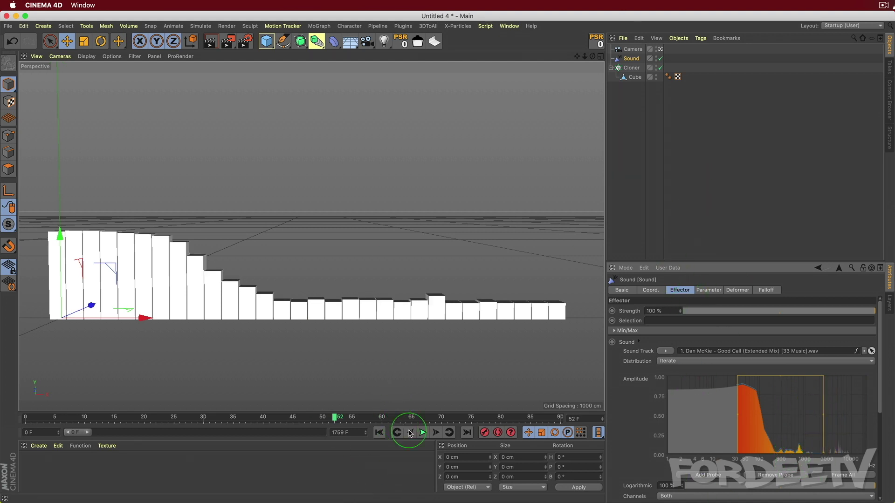
left_click(422, 433)
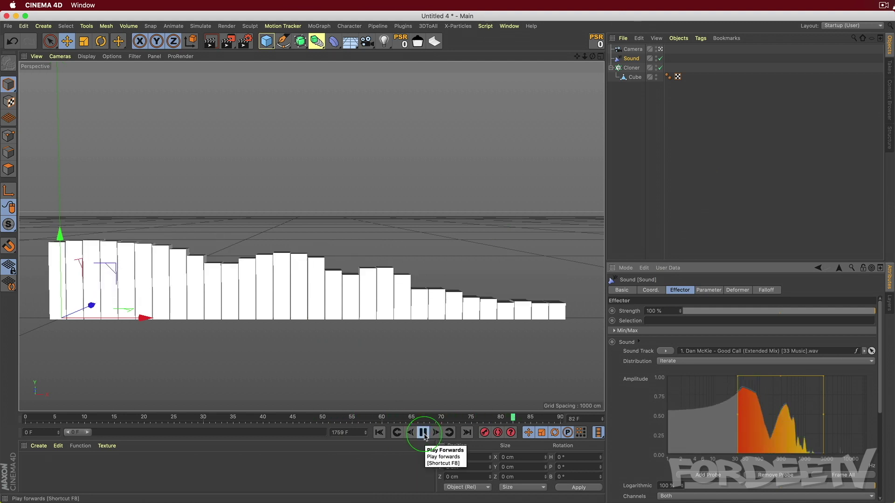
left_click(423, 434)
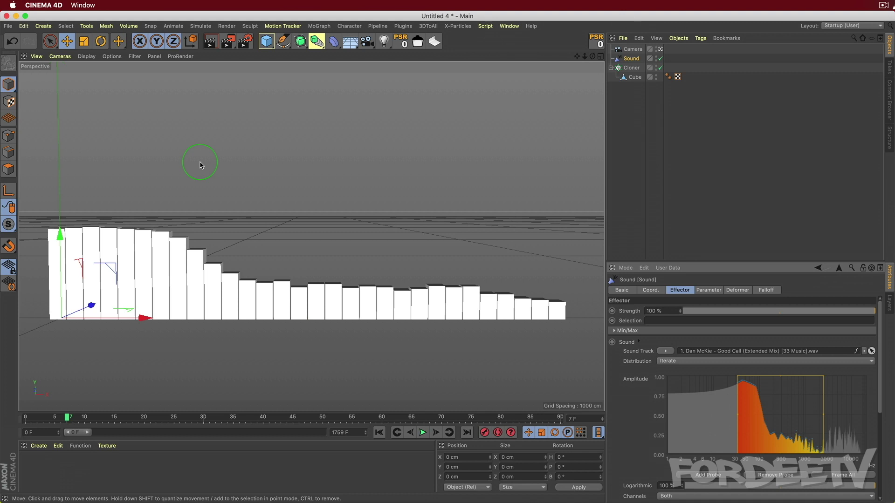
Step: Add a Random effector to the Cloner
left_click(630, 68)
left_click(325, 26)
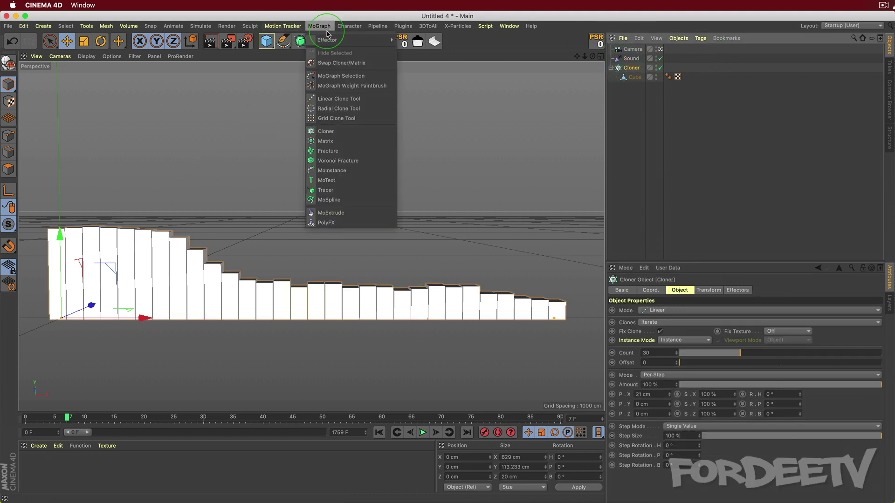
mouse_move(378, 40)
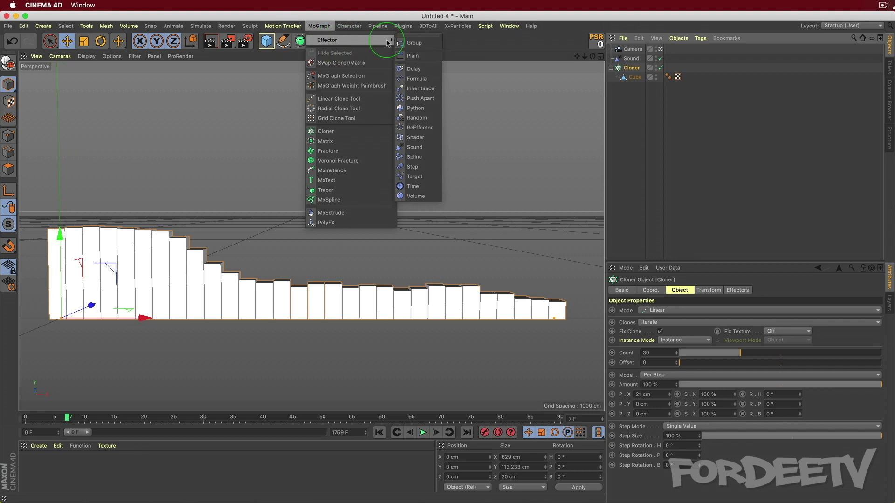
left_click(417, 118)
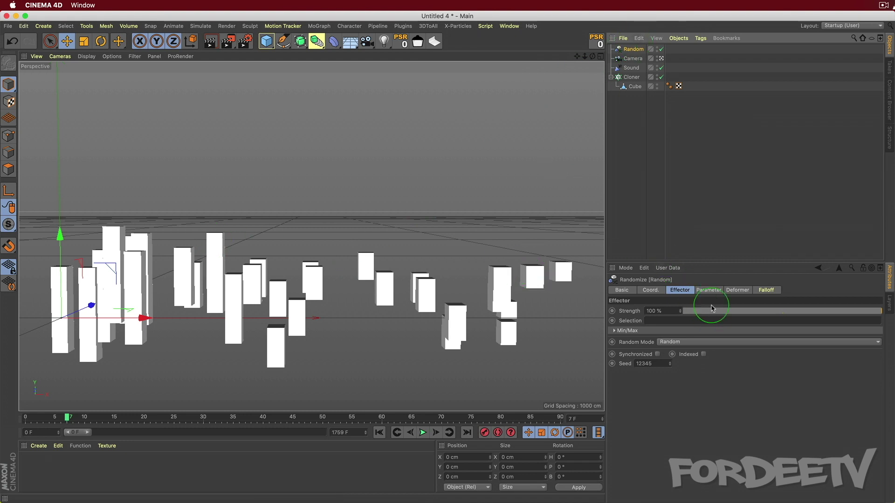
Step: Make the Random effector vary scale instead of position, with a Y scale of 1, and play the animation
left_click(708, 291)
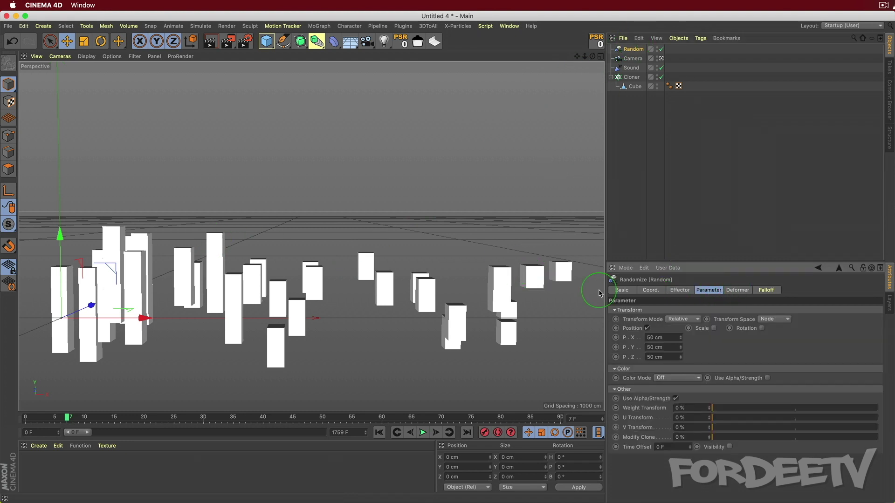
left_click(648, 328)
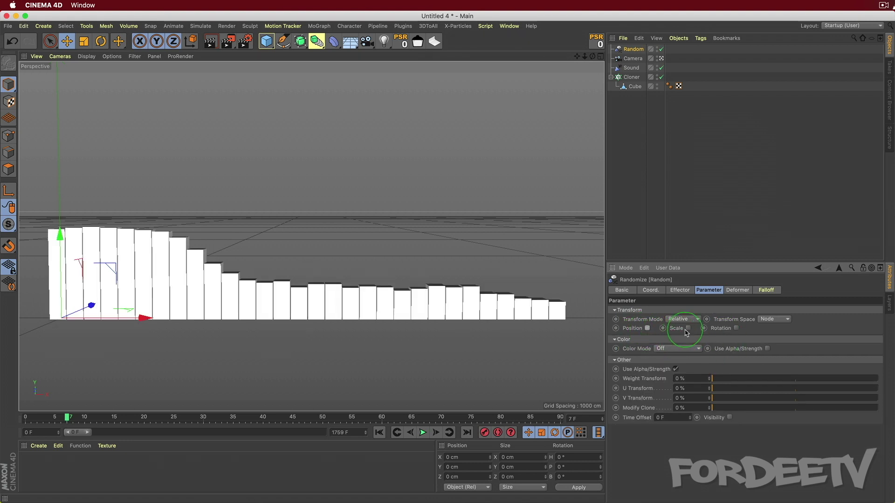
left_click(688, 328)
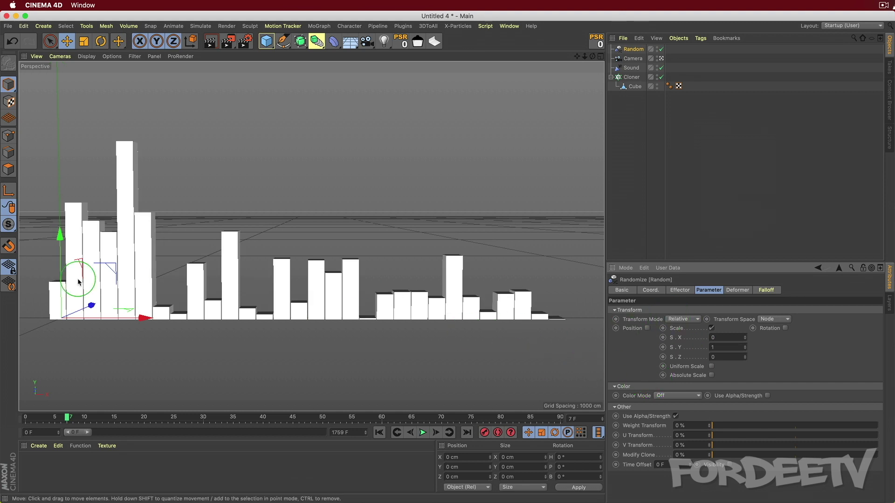
left_click(423, 433)
left_click(157, 269)
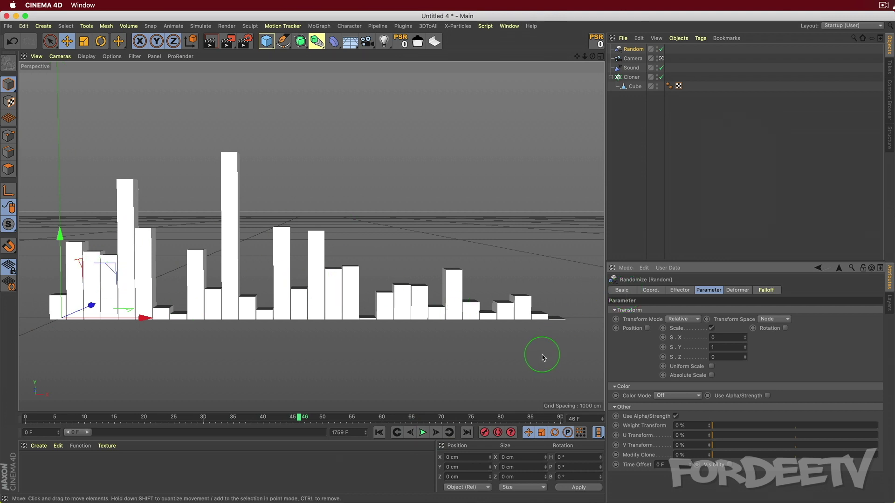
Step: Enable Absolute Scale on the Random effector and preview the randomized bars
left_click(712, 375)
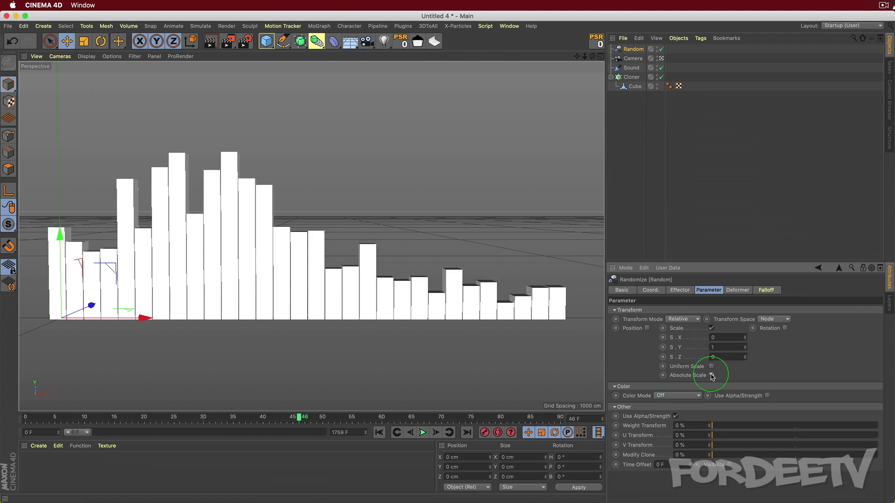
left_click(423, 434)
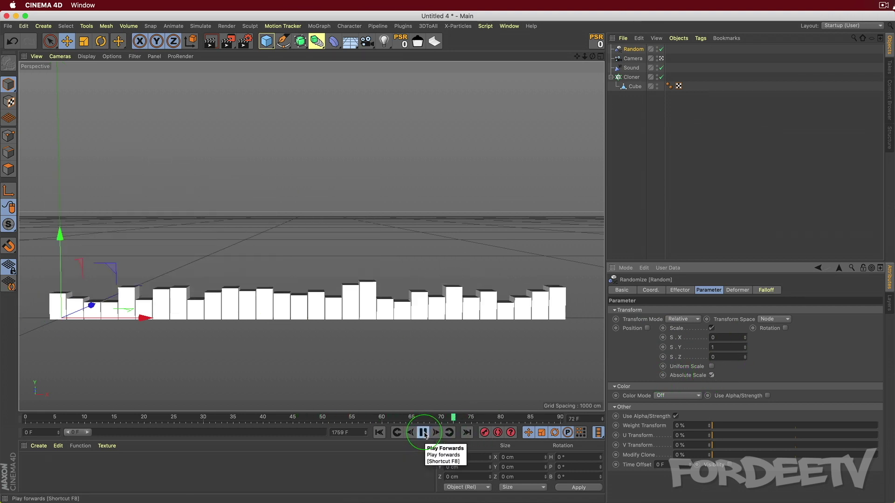
left_click(424, 432)
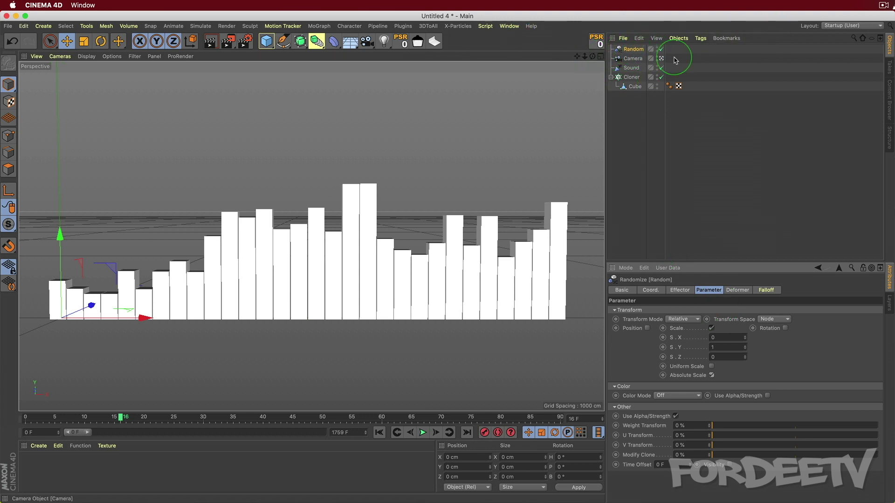
Step: Lower the top of the Sound effector's probe to an amplitude of about 0.5
left_click(629, 68)
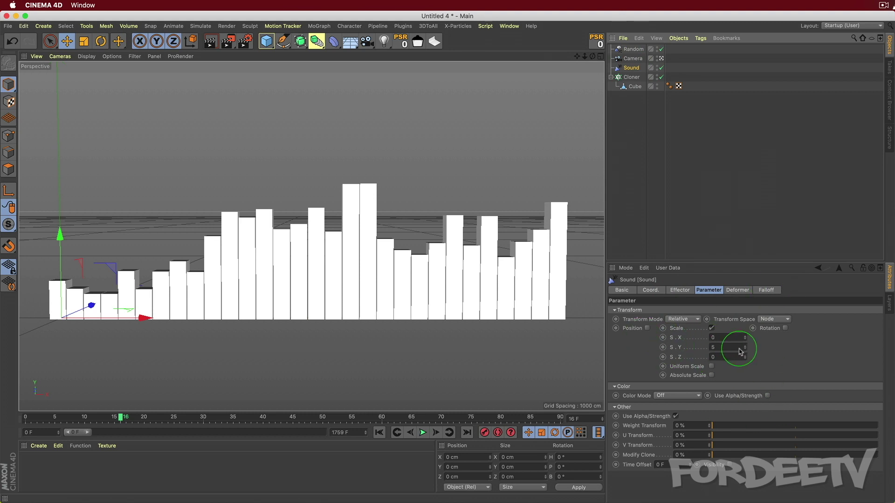
left_click(677, 292)
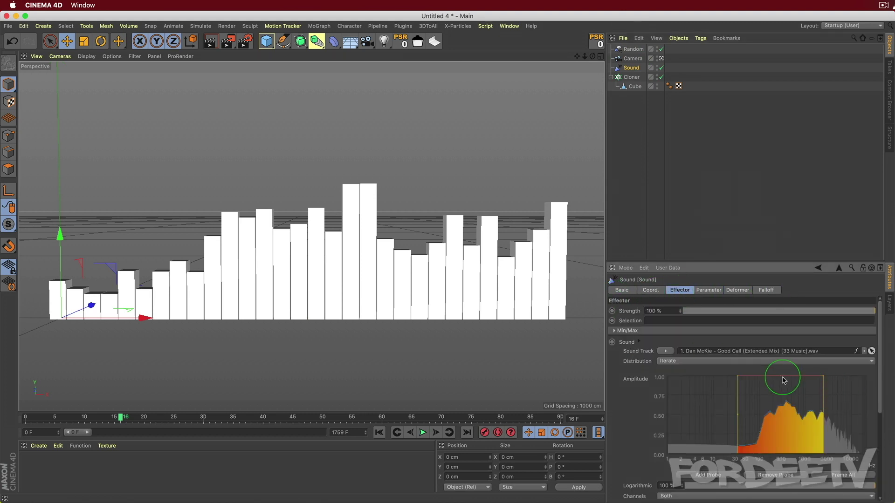
left_click_drag(783, 380, 783, 427)
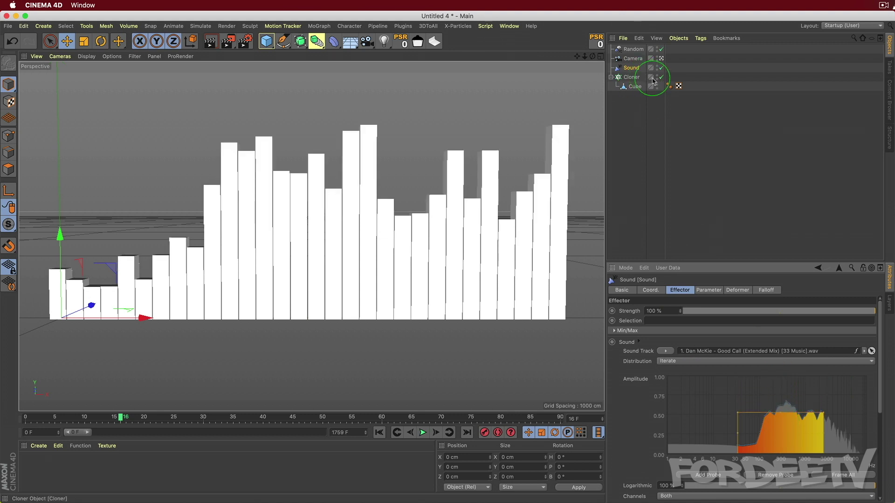
Step: Disable the Random effector and play the animation with the Sound effector alone
left_click(661, 49)
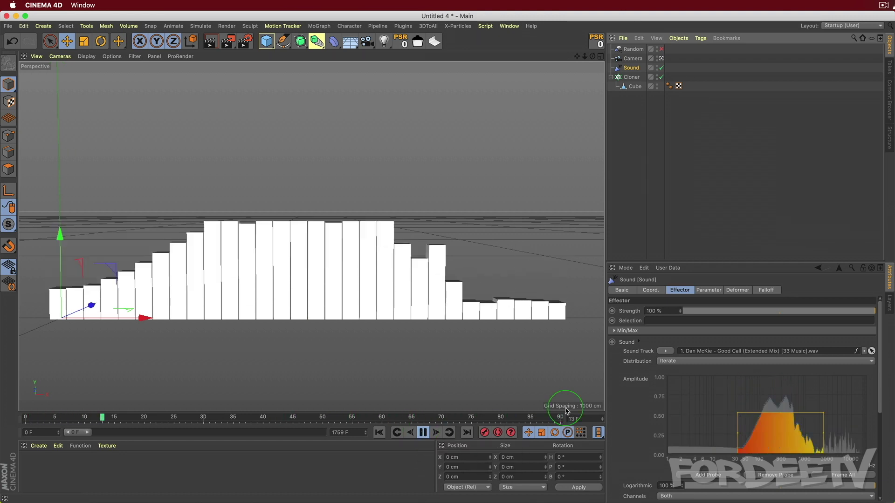
left_click(739, 410)
Step: Stop playback and raise the top of the Sound effector's probe to just above 0.75 amplitude
left_click(771, 411)
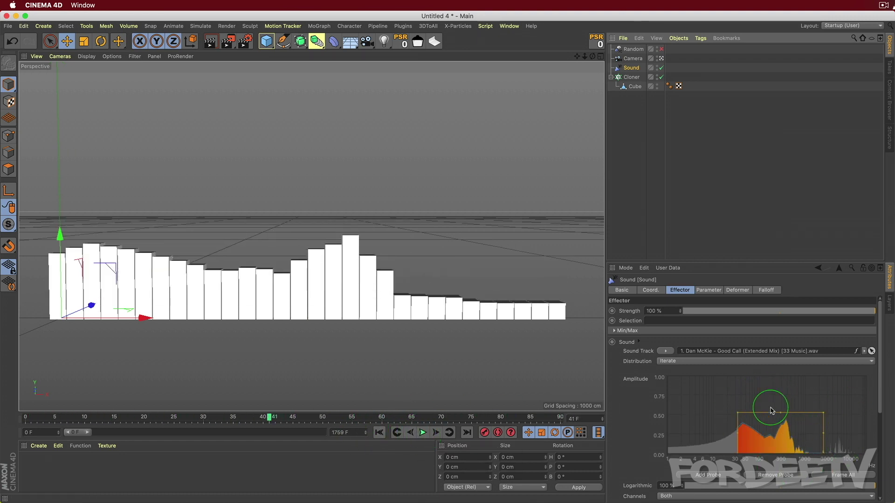
mouse_move(787, 413)
left_mouse_down()
mouse_move(781, 419)
mouse_move(783, 393)
left_mouse_up()
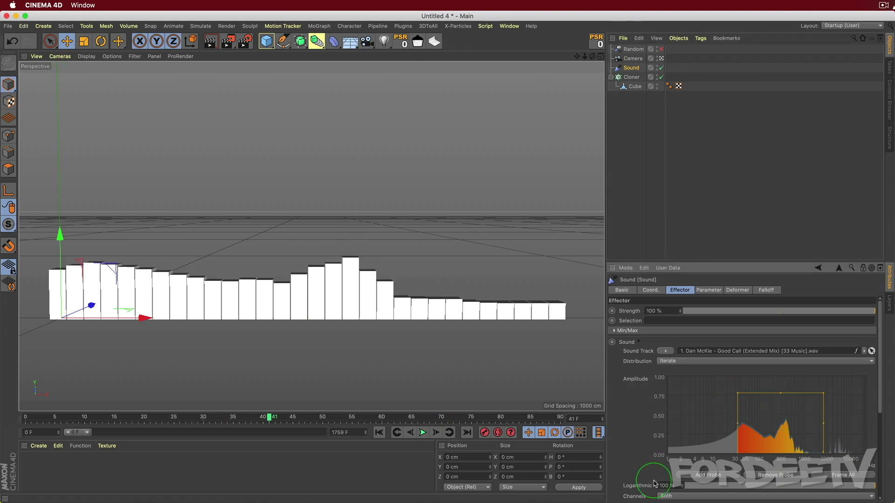
Step: Extend the preview range to the full 1759 frames and play the animation with only the Sound effector active
left_click(817, 387)
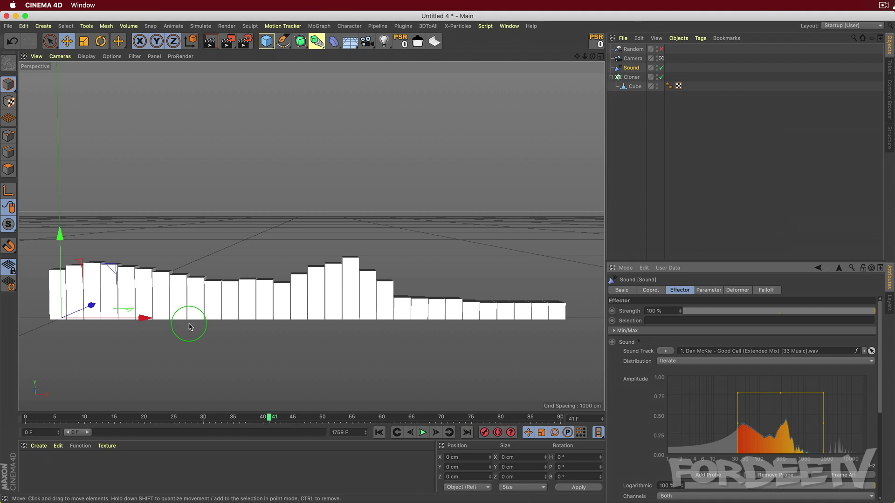
double_click(88, 435)
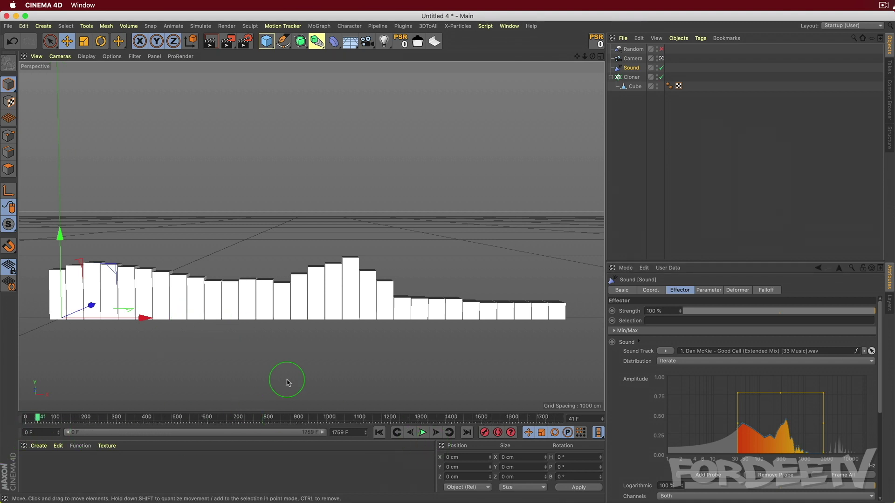
left_click(423, 433)
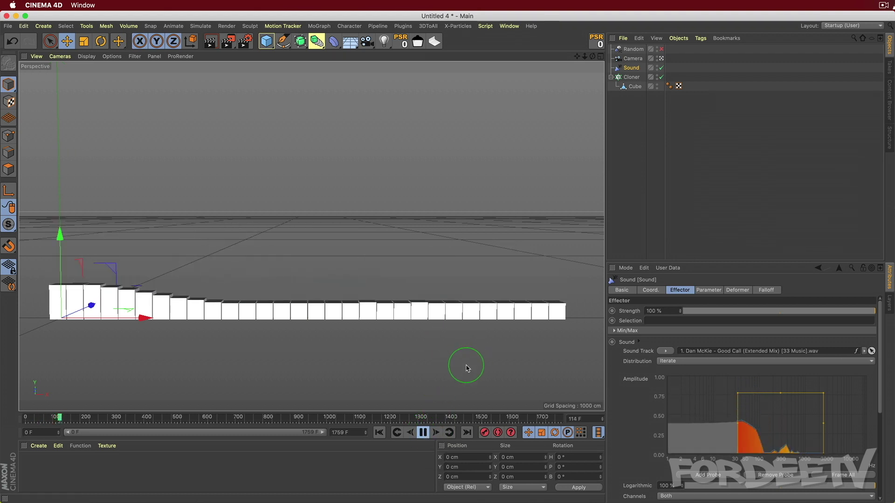
left_click(423, 432)
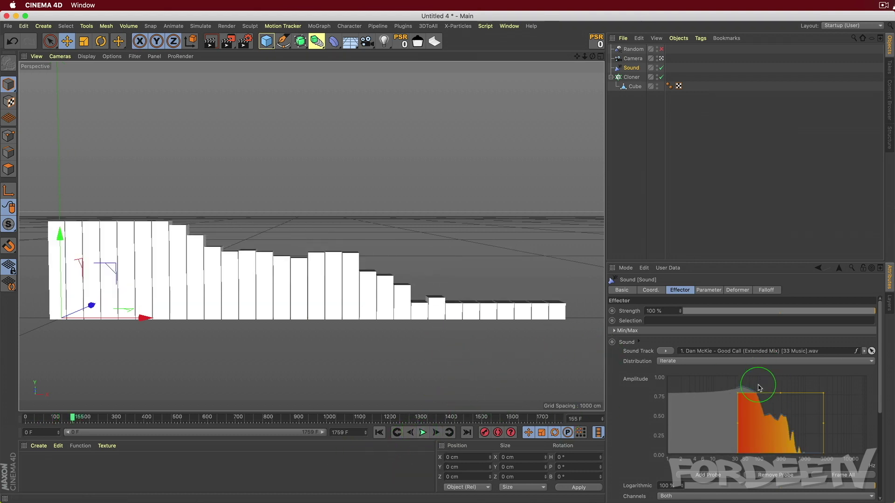
Step: Raise the top of the Sound effector's probe to about 0.95 amplitude and preview the bars with the Random effector enabled
left_click_drag(779, 383, 779, 373)
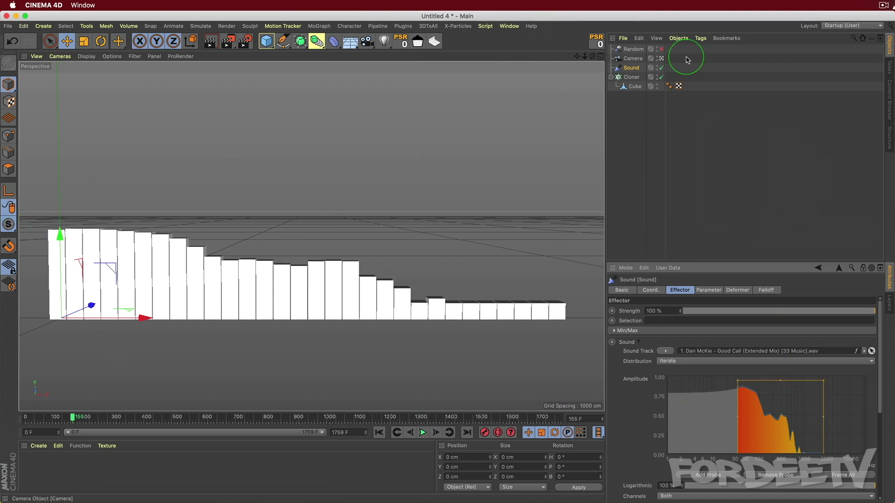
left_click(662, 49)
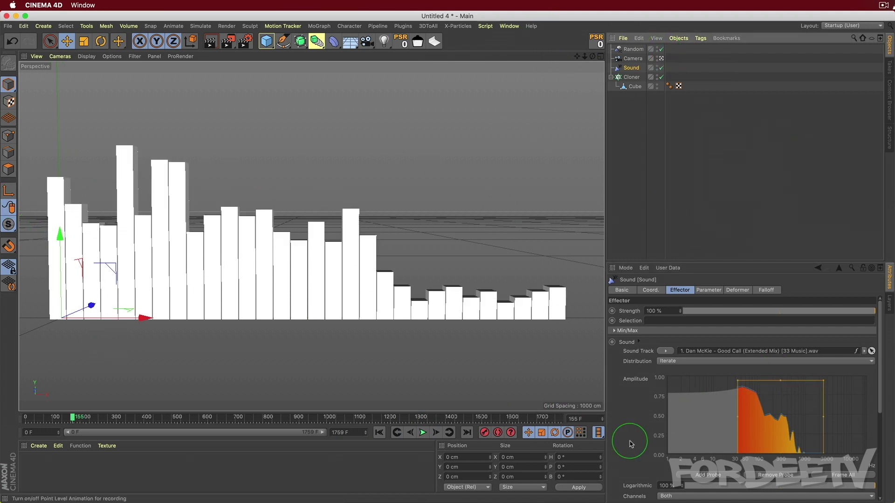
left_click(423, 433)
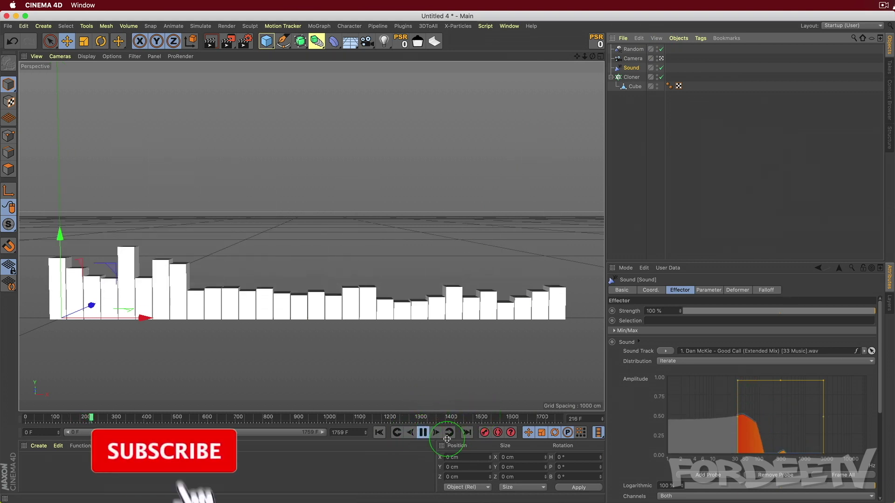
left_click(422, 433)
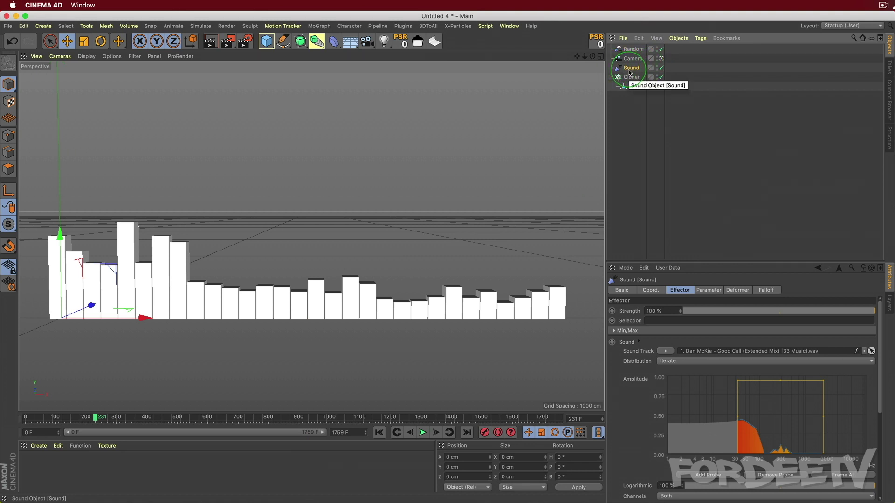
Step: Duplicate the Sound effector and rename the copy Sound Extra
left_click_drag(632, 76, 632, 76, "ctrl")
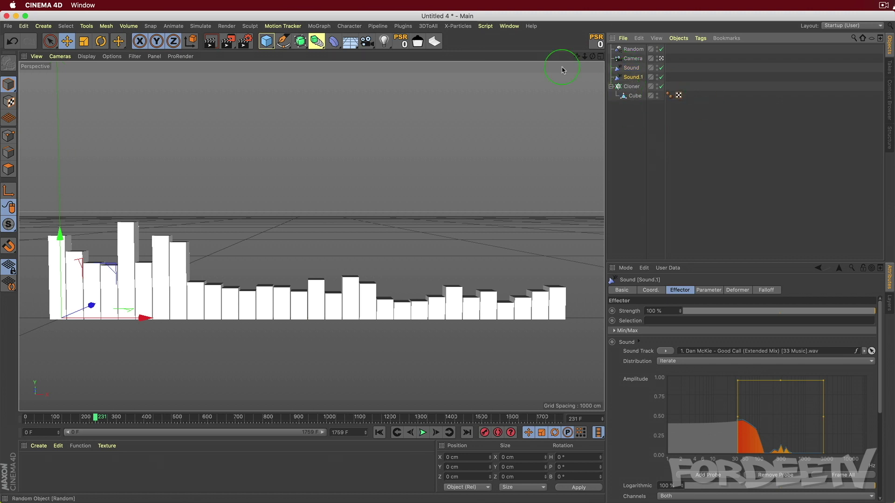
double_click(634, 78)
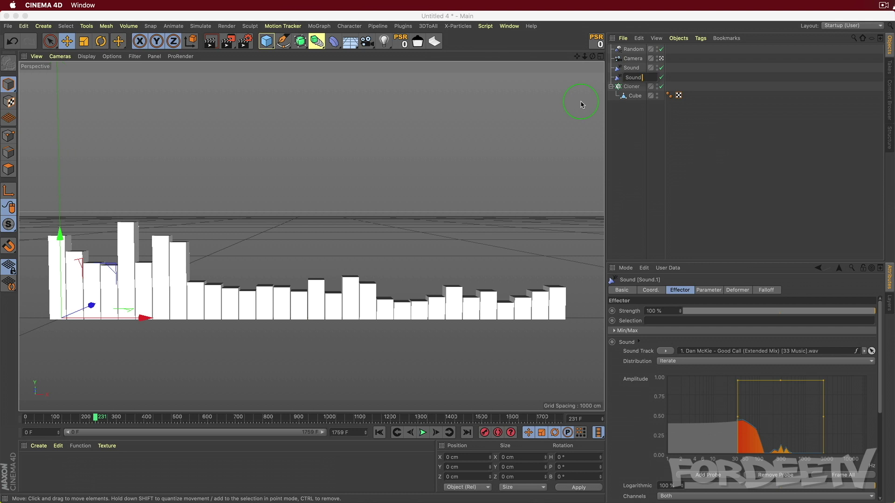
key("Return")
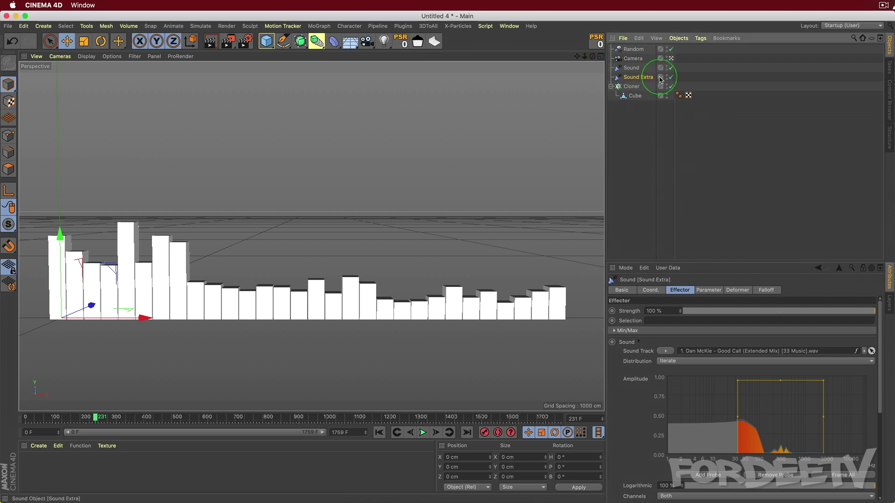
Step: Add Sound Extra to the Cloner's effectors after Random and preview the animation
left_click(633, 88)
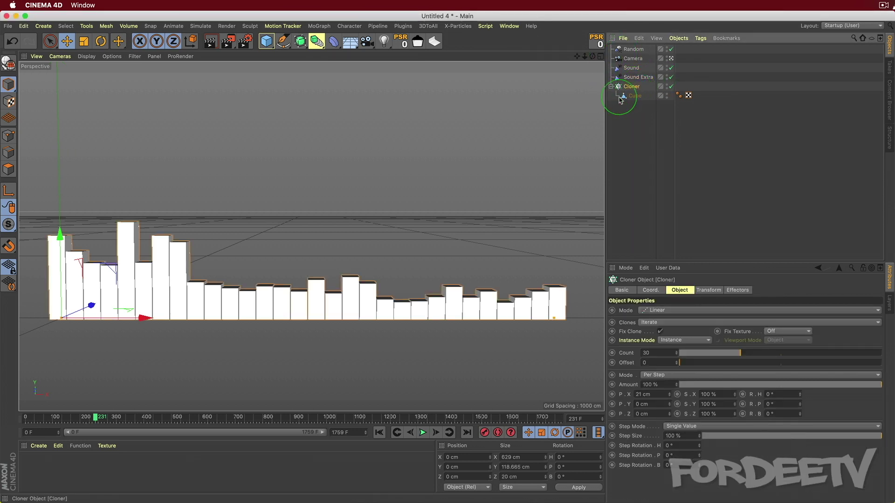
left_click(736, 290)
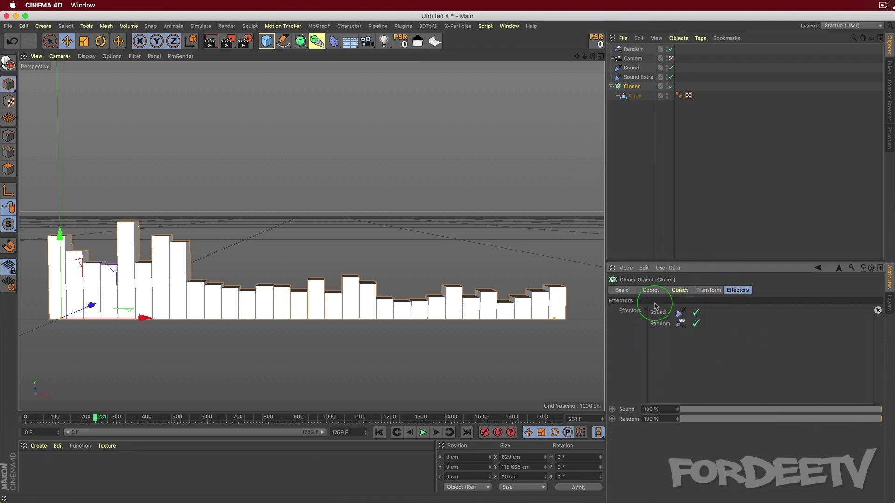
left_click_drag(633, 80, 664, 329)
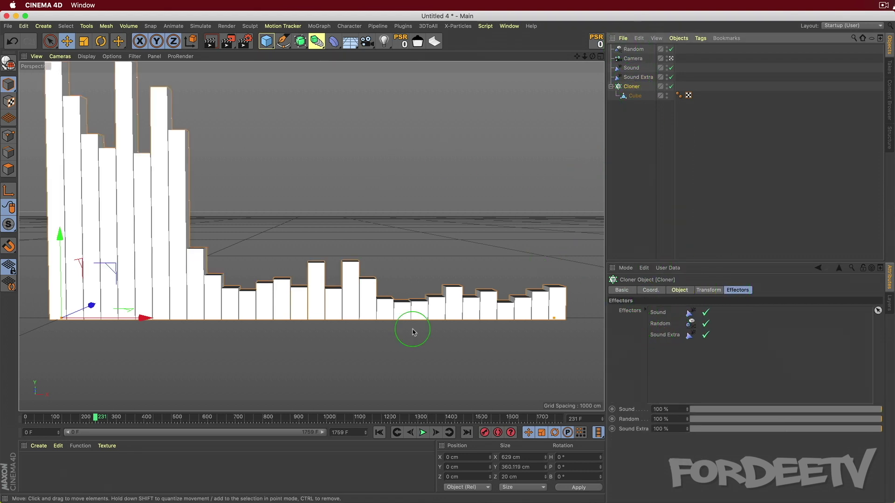
left_click(630, 78)
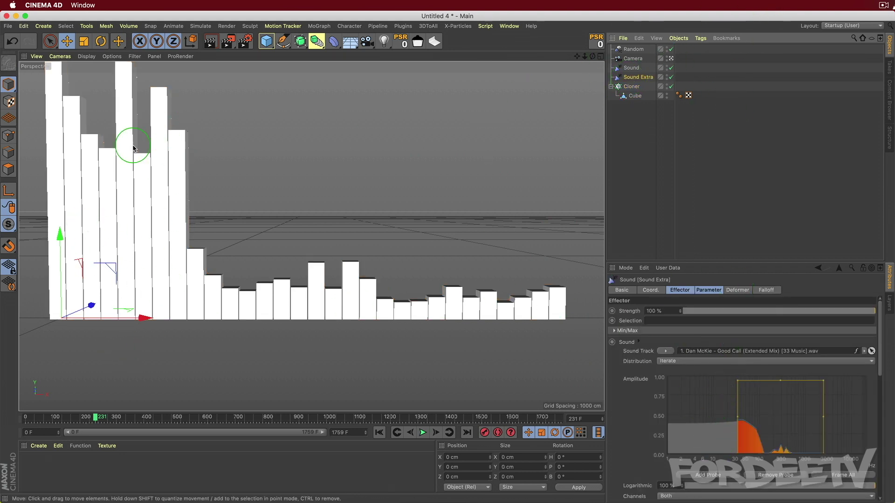
left_click(423, 433)
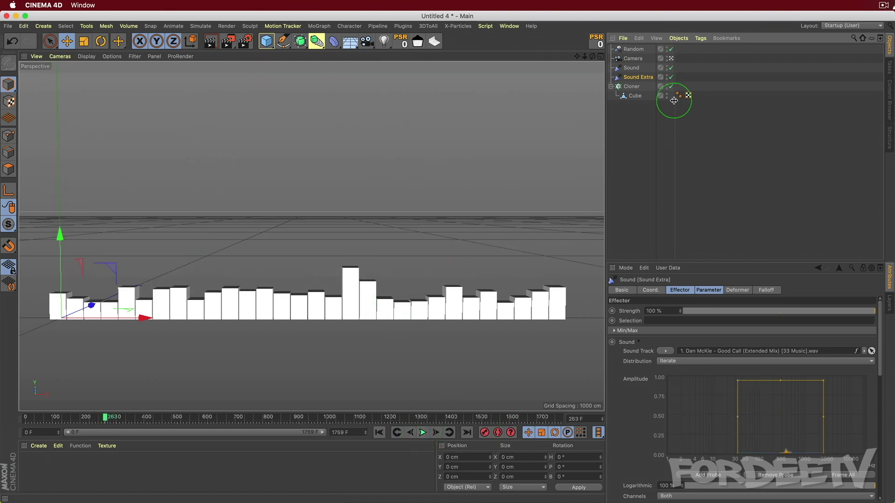
Step: Add a Spherical Field to Sound Extra's falloff and shift it along X to about 115 cm
left_click(767, 291)
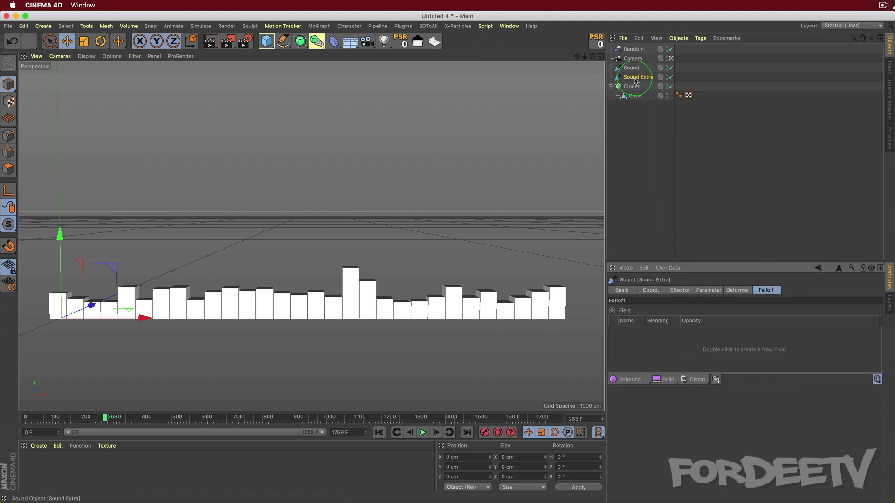
left_click_drag(626, 384, 691, 411)
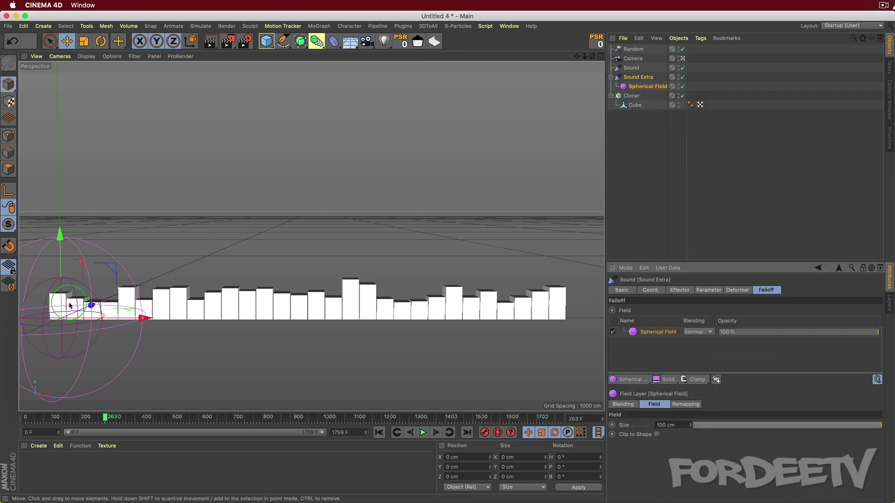
left_click_drag(139, 312, 251, 325)
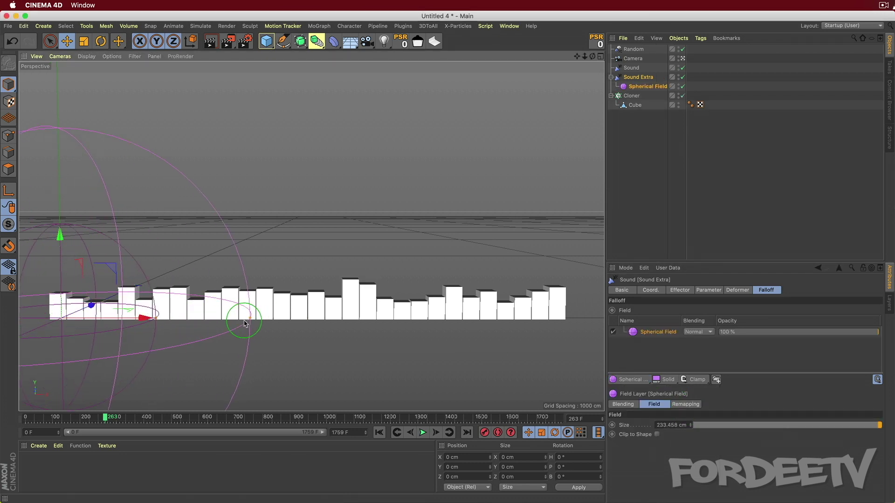
key("super+z")
left_click_drag(149, 319, 239, 319)
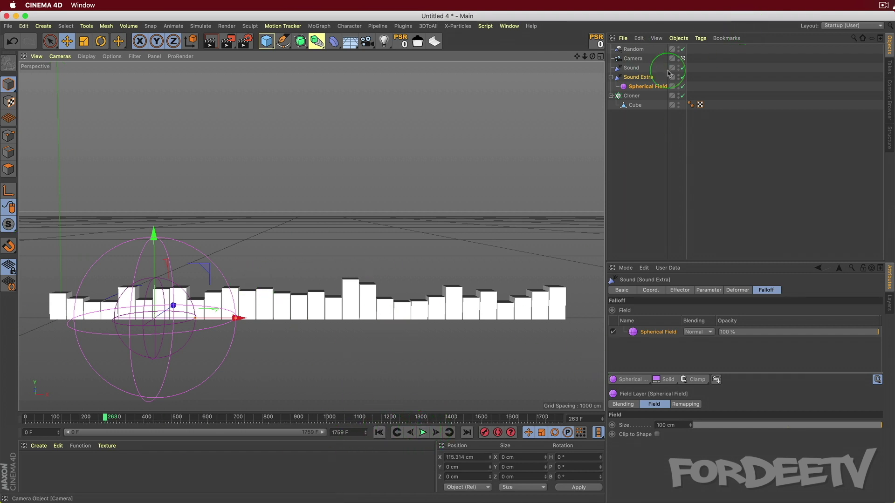
Step: During playback, try resizing the spherical field to about 90 cm and moving it along X to about 349 cm
left_click(423, 432)
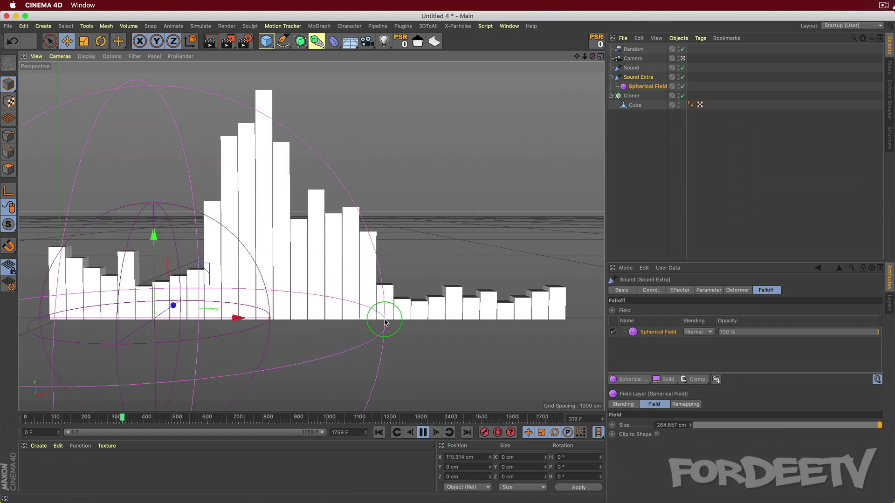
left_click_drag(235, 318, 426, 318)
left_click(422, 432)
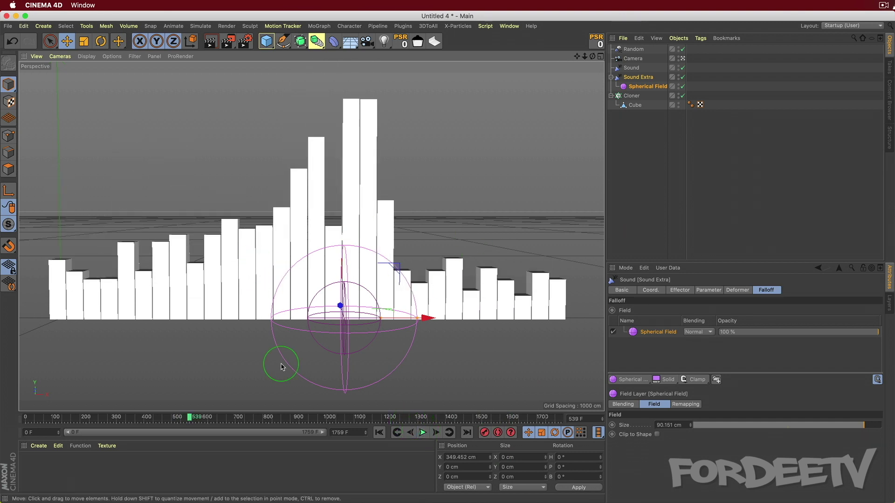
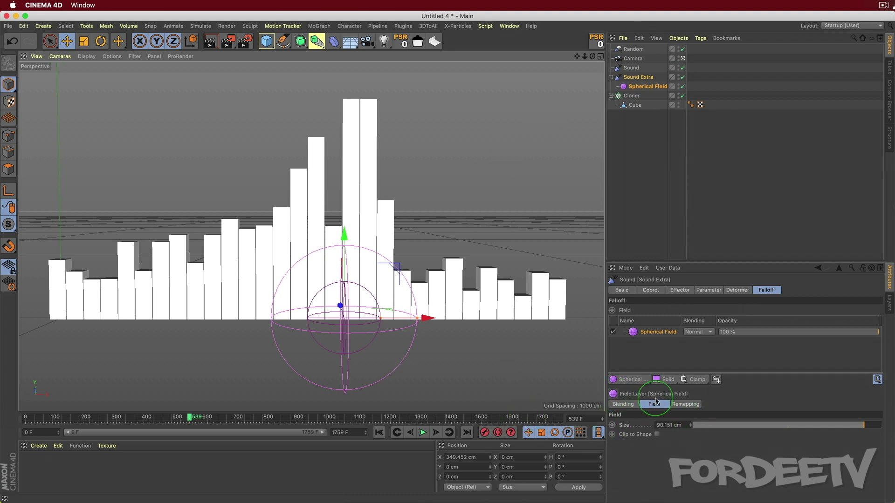
Step: Set the spherical field's size to 60 cm and place it at about X 113 cm, Y -37 cm below the low-frequency bars
mouse_move(410, 354)
left_mouse_down()
mouse_move(399, 344)
mouse_move(416, 360)
mouse_move(360, 354)
mouse_move(408, 350)
left_mouse_up()
double_click(686, 425)
type("60")
key("Return")
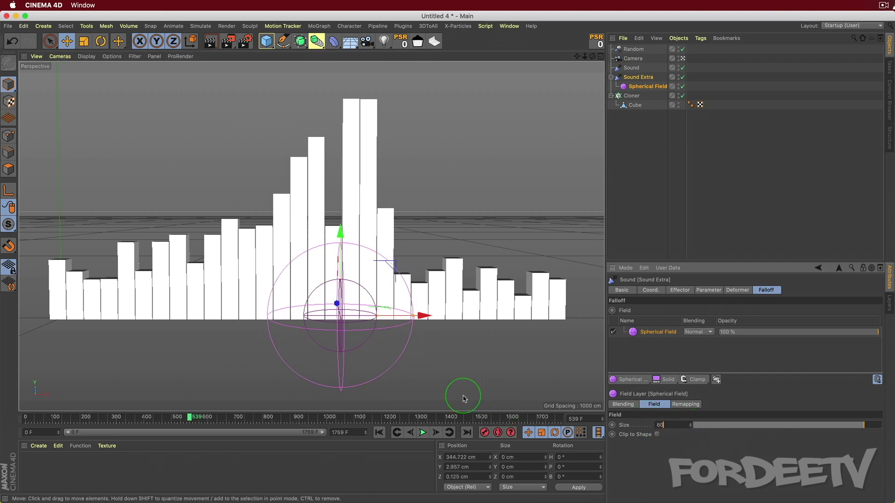
left_click_drag(338, 231, 340, 262)
left_click_drag(426, 348, 236, 348)
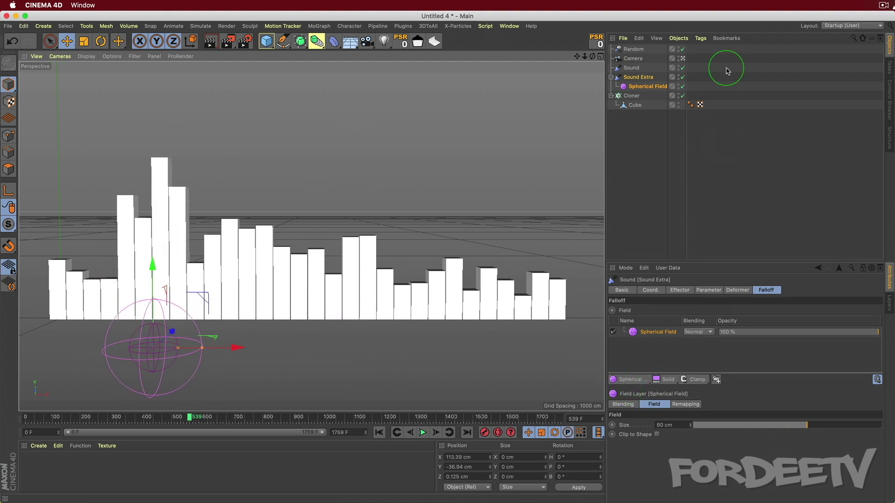
Step: Rename the spherical field Low and add a second Spherical Field to Sound Extra's falloff
double_click(643, 86)
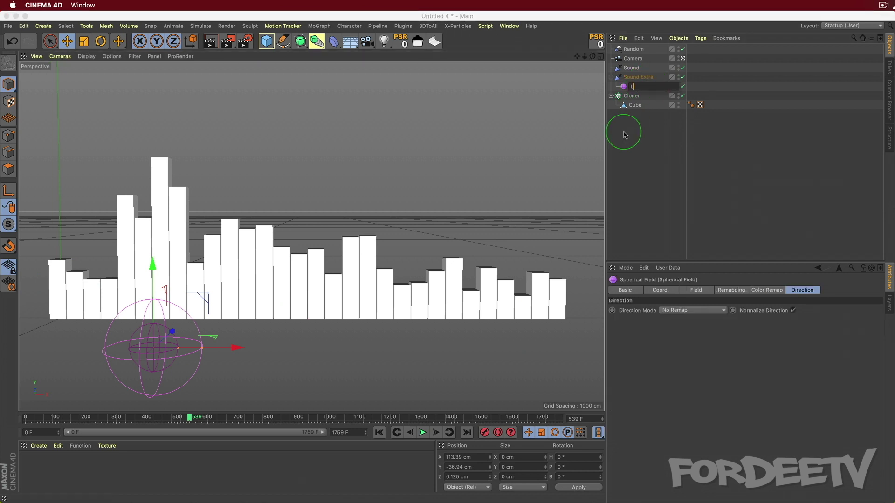
key("Return")
left_click(633, 78)
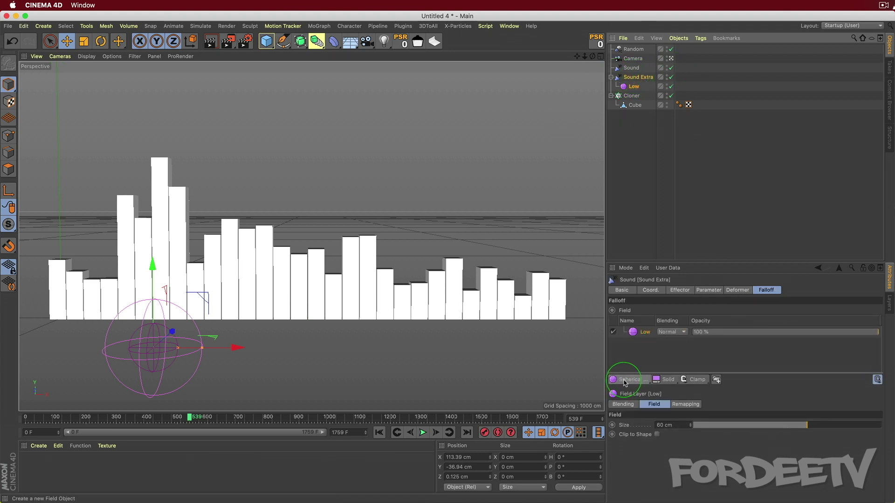
left_click(625, 383)
left_click(637, 406)
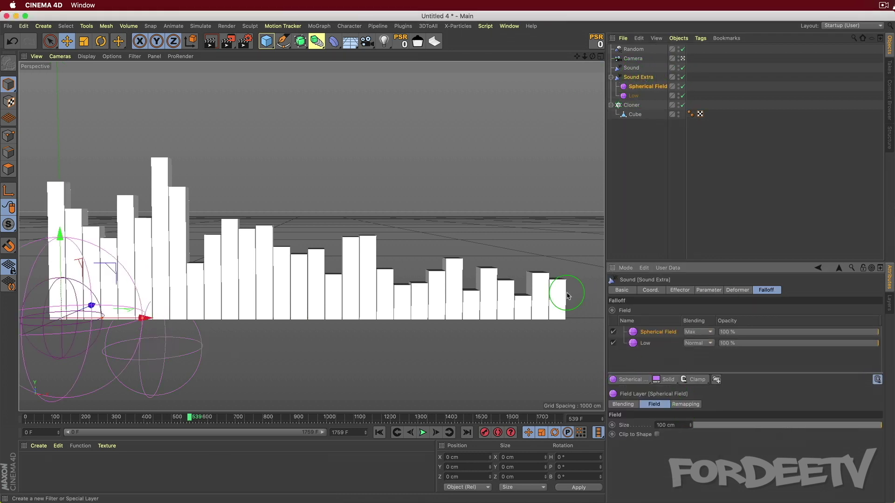
Step: Position the second spherical field at about X 479 cm, Y -14 cm, previewing the animation between moves
left_click_drag(147, 322, 535, 336)
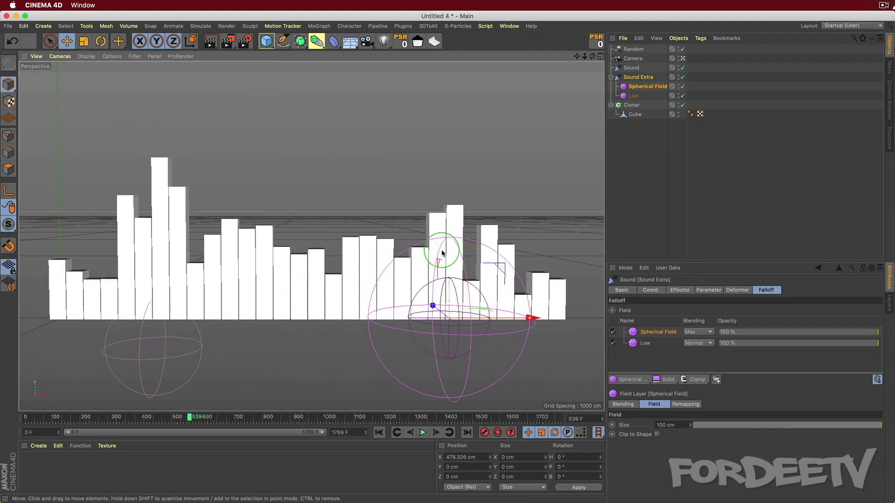
left_click(423, 434)
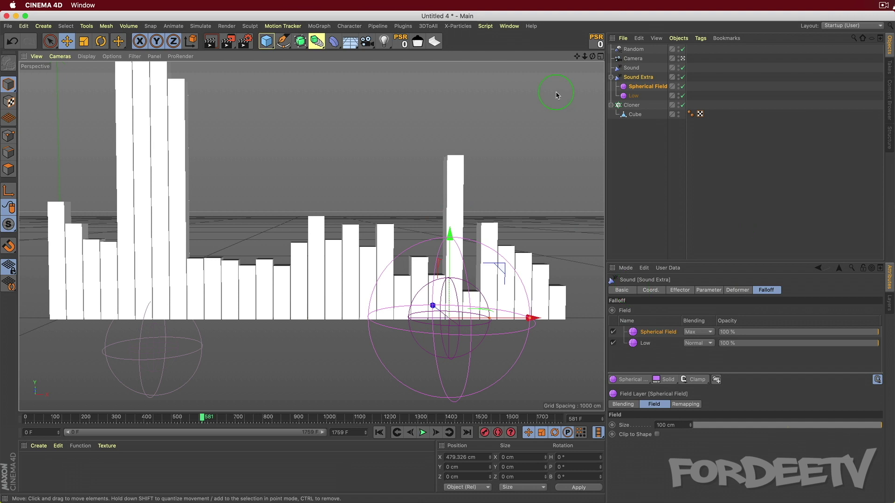
scroll(557, 90, "up", 1)
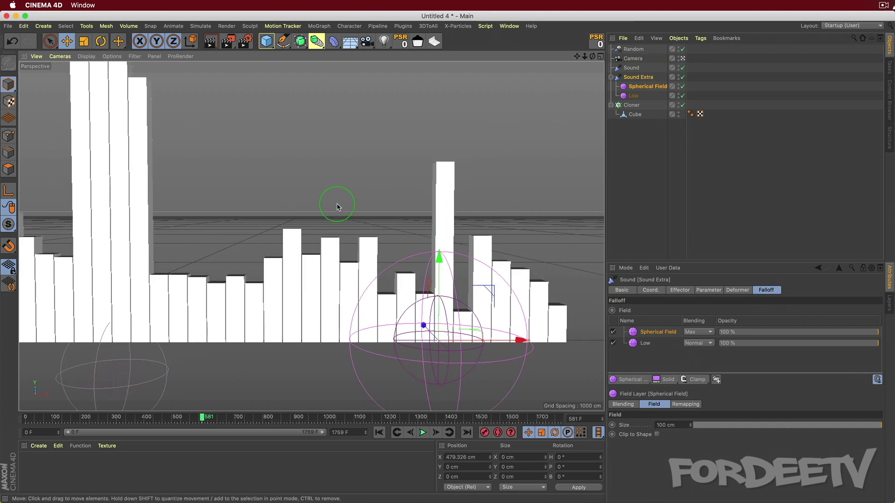
scroll(338, 207, "down", 1)
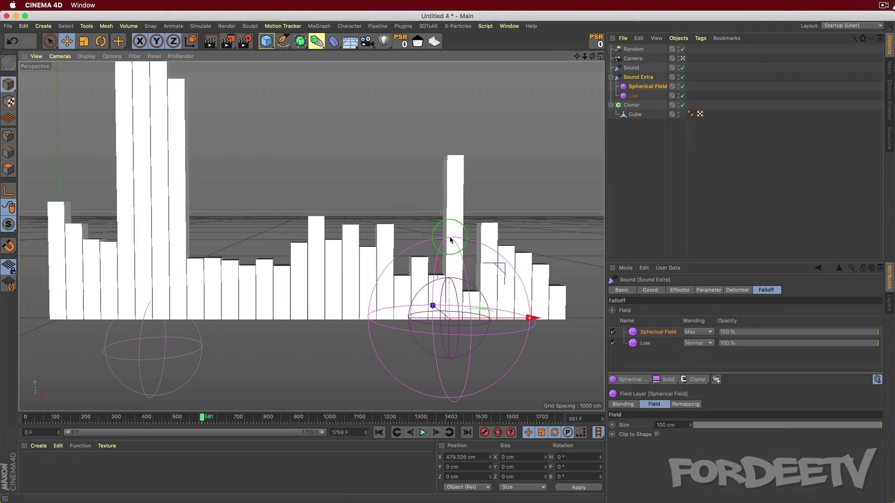
mouse_move(453, 244)
left_mouse_down()
mouse_move(450, 236)
mouse_move(447, 272)
mouse_move(449, 237)
mouse_move(450, 246)
left_mouse_up()
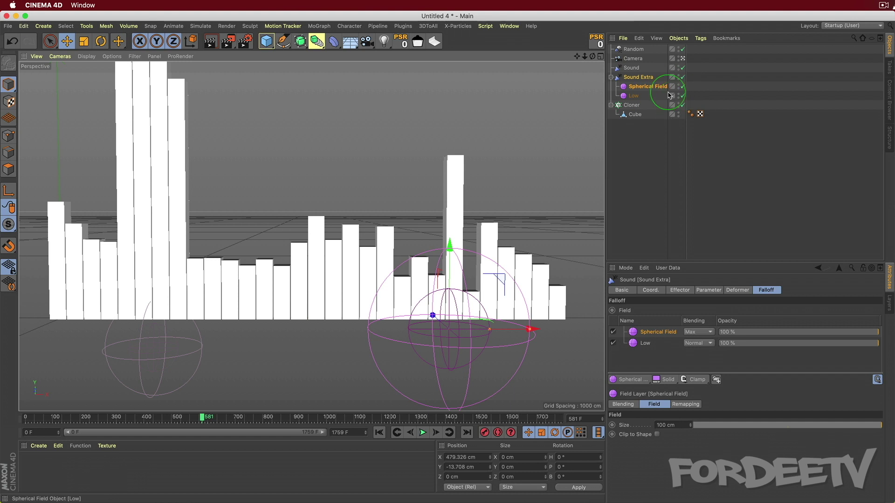
Step: Set the Y scale of the original Sound effector to 3
left_click(707, 290)
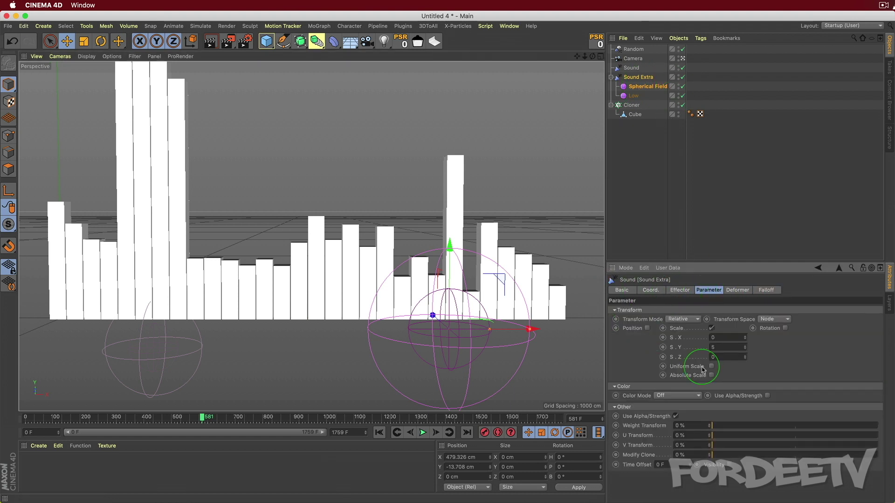
left_click(638, 77)
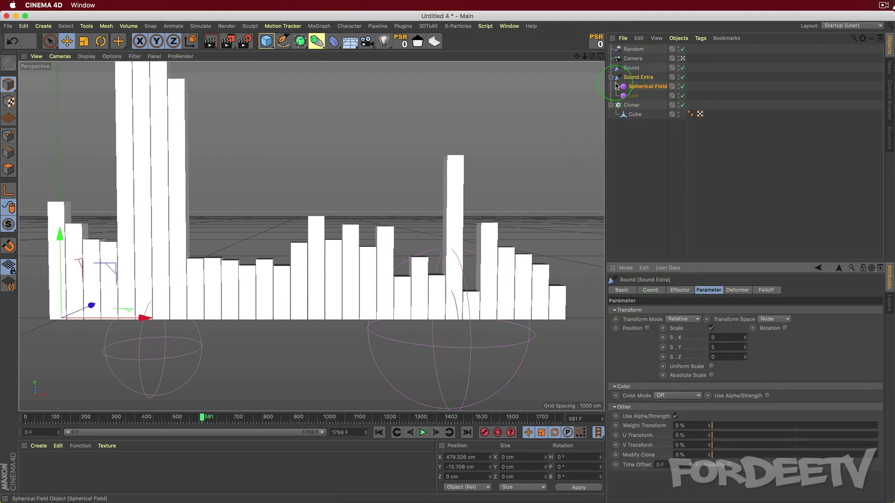
double_click(718, 347)
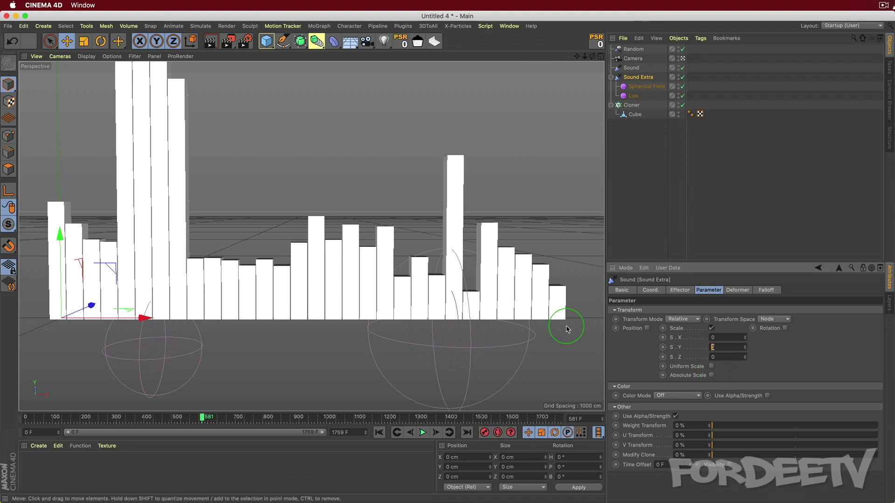
left_click(631, 69)
double_click(723, 348)
left_click(614, 336)
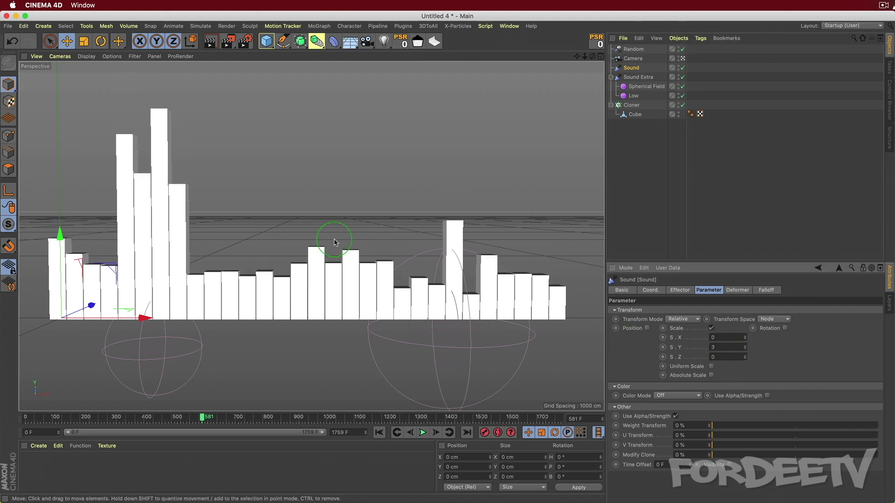
Step: During playback, lower the Low spherical field to about Y -54 cm
left_click(421, 433)
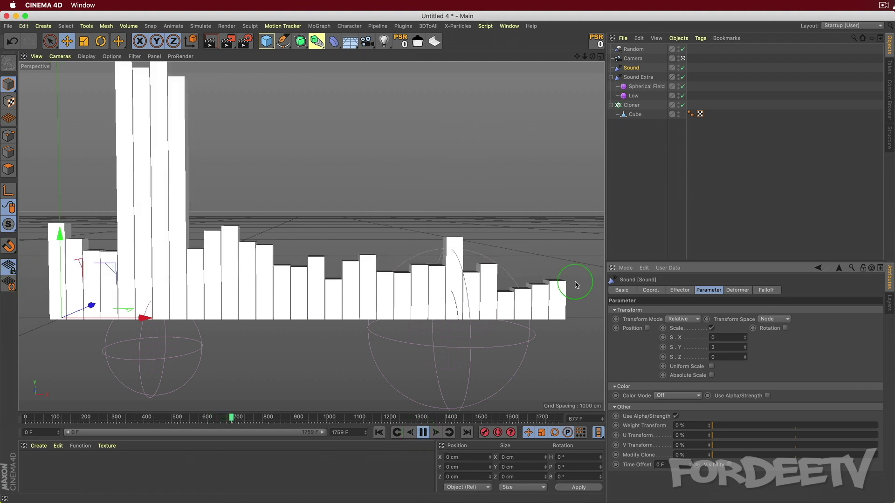
left_click(647, 86)
left_click(634, 96)
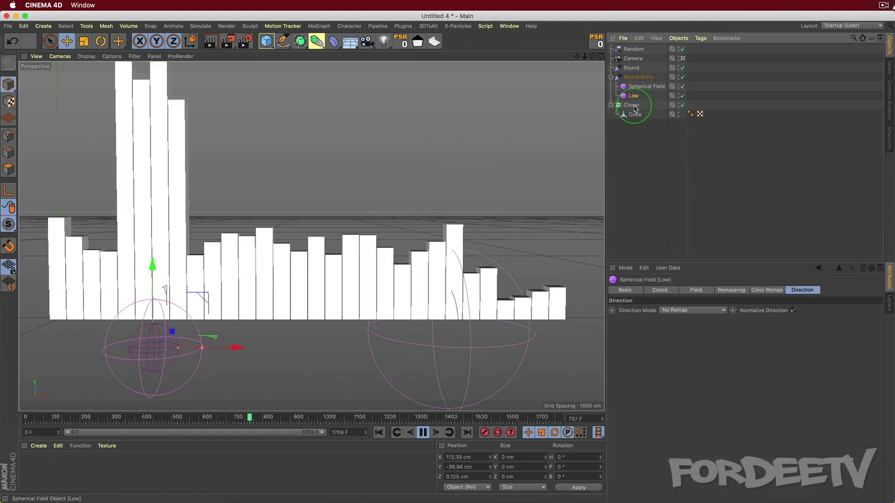
left_click_drag(153, 264, 153, 280)
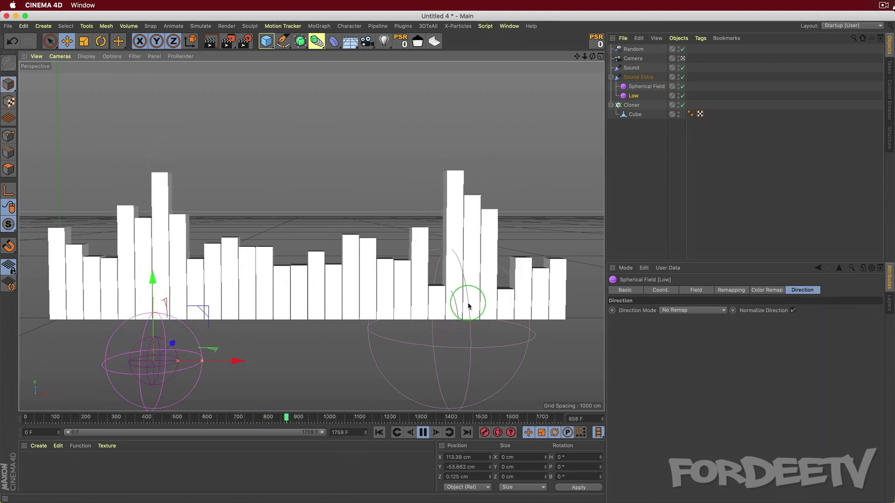
Step: Try the second spherical field at about Y -59 cm during playback and at about Y -29 cm with playback stopped
left_click(647, 85)
left_click_drag(451, 254, 448, 282)
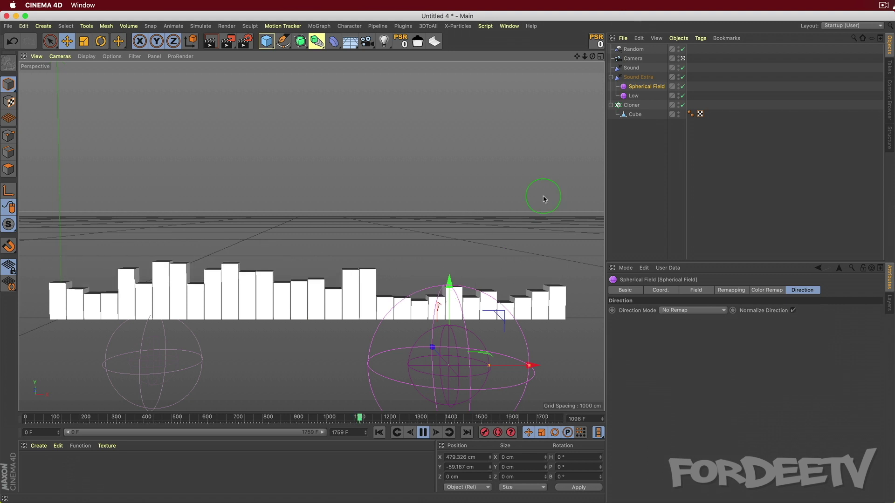
left_click(423, 432)
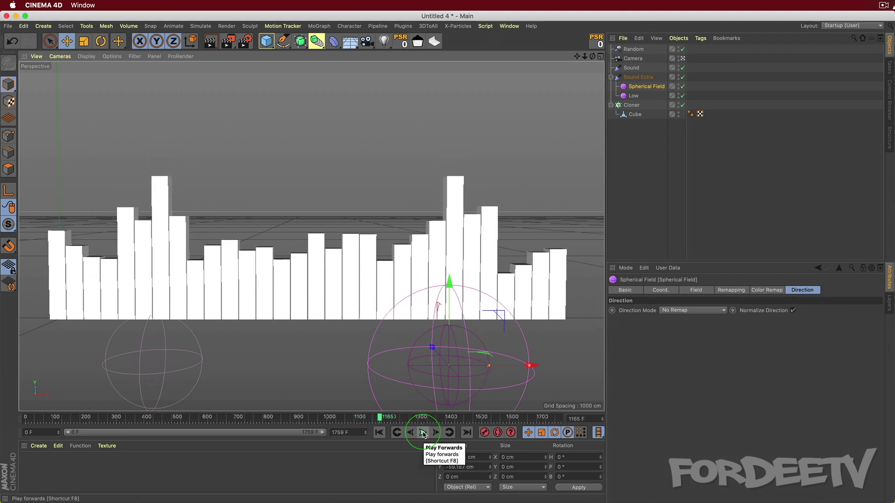
mouse_move(497, 301)
left_mouse_down()
mouse_move(516, 274)
mouse_move(502, 275)
mouse_move(506, 300)
mouse_move(491, 292)
mouse_move(488, 302)
mouse_move(521, 258)
mouse_move(501, 288)
left_mouse_up()
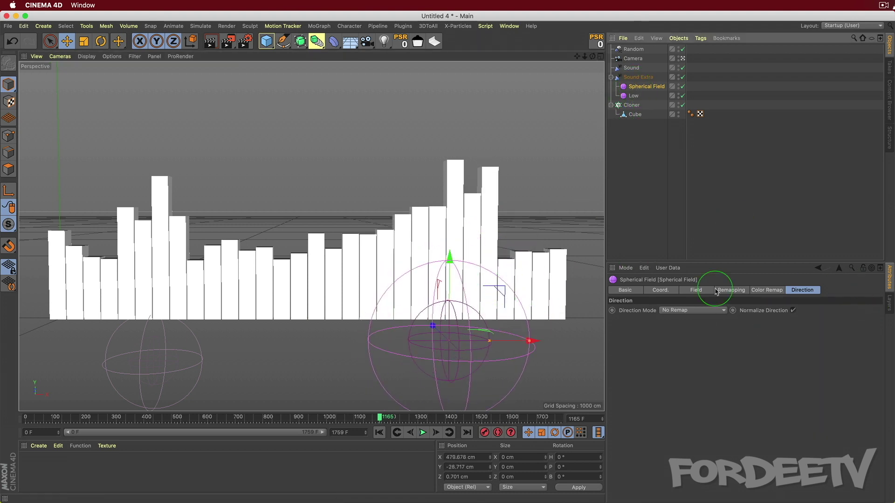
Step: Set the second spherical field's size to 60 cm and raise it to about Y 2 cm
left_click(696, 290)
left_click(669, 323)
type("6")
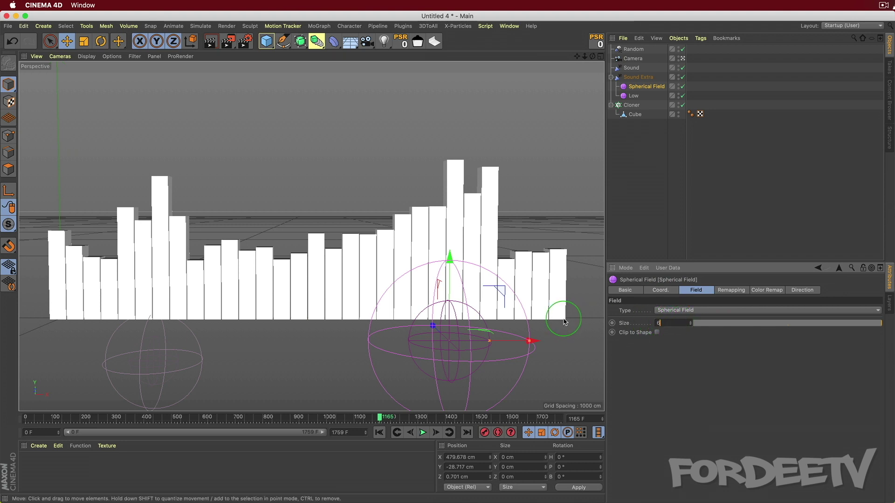
type("0")
key("Return")
left_click_drag(450, 259, 449, 234)
Step: Try sizes of 80 cm, 20 cm and 100 cm for the second spherical field
left_click(669, 323)
type("80")
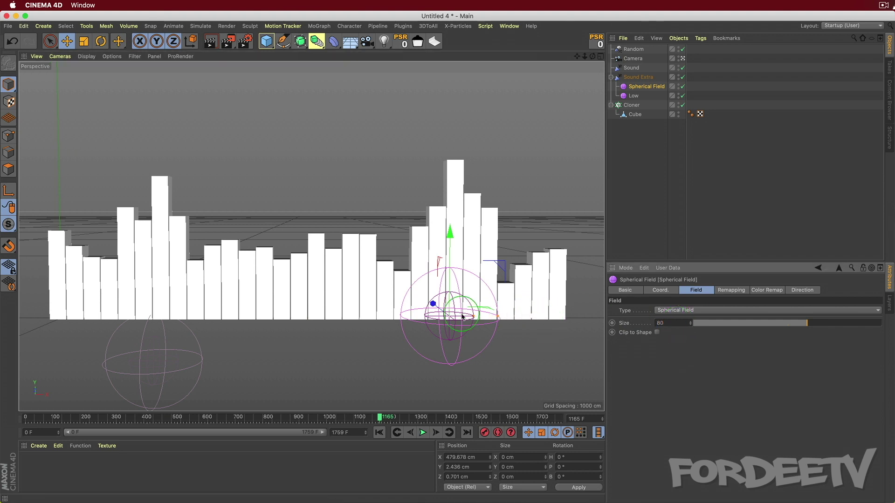
key("Return")
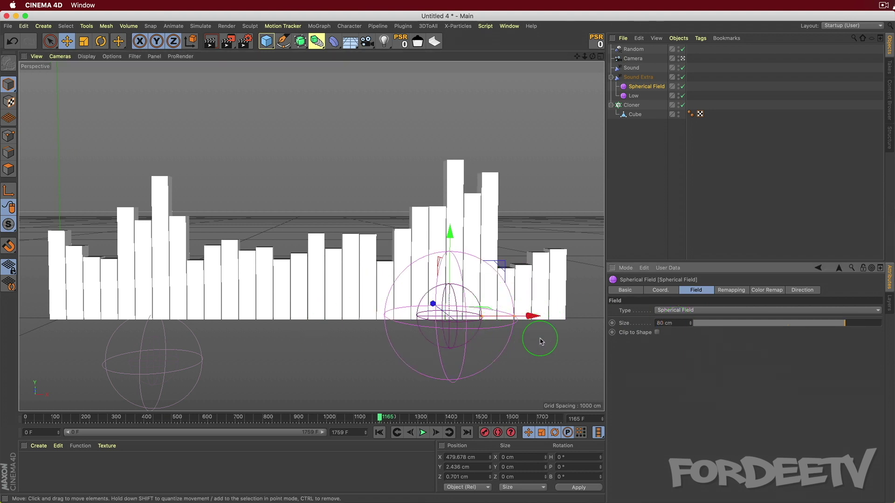
left_click(679, 325)
type("20")
left_click(677, 339)
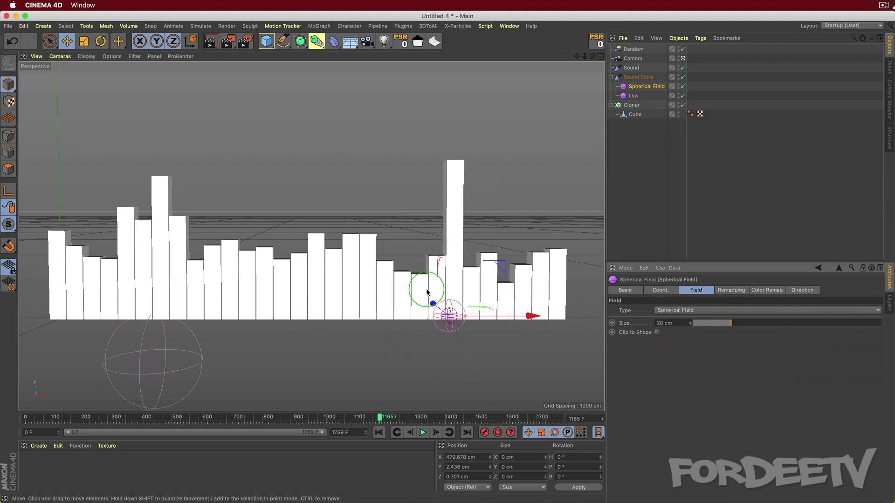
left_click(678, 322)
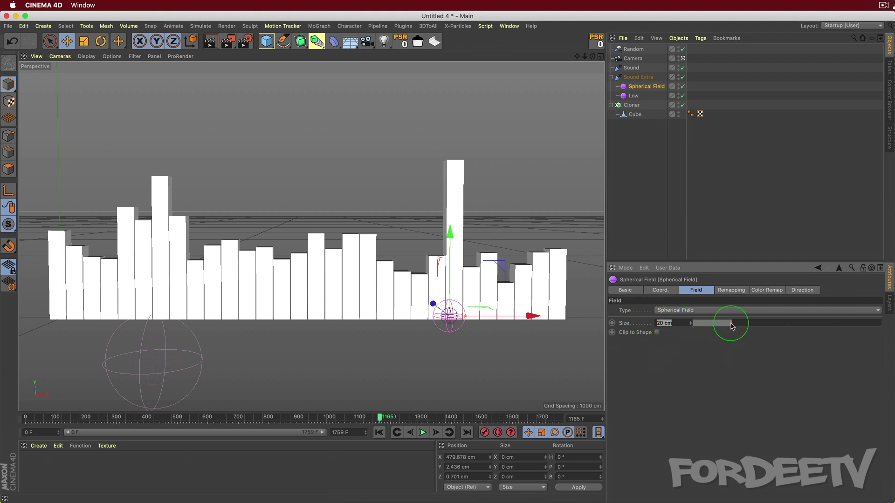
left_click_drag(732, 326, 881, 323)
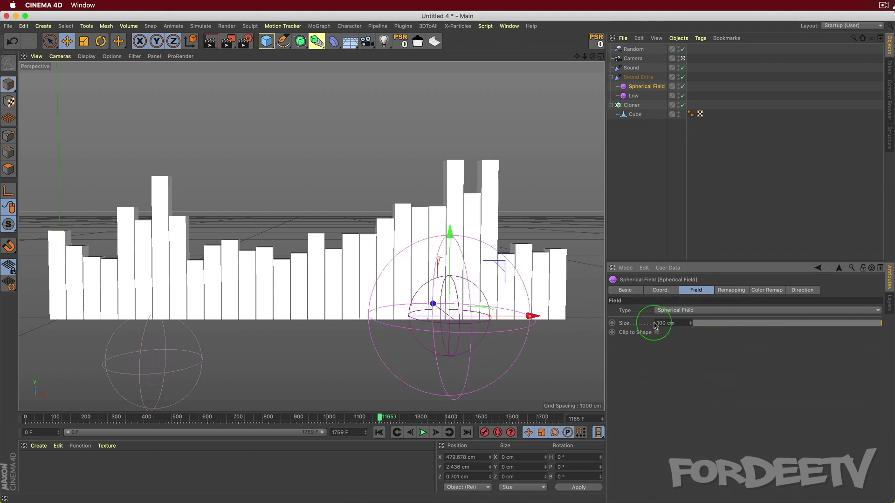
Step: Set the second spherical field's size to 80 cm, preview the animation briefly and clear the selection
type("80")
key("Return")
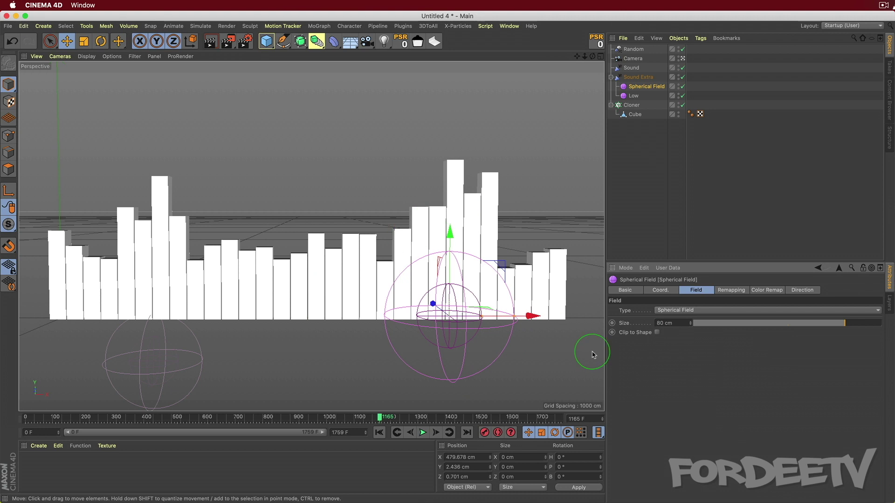
left_click(423, 433)
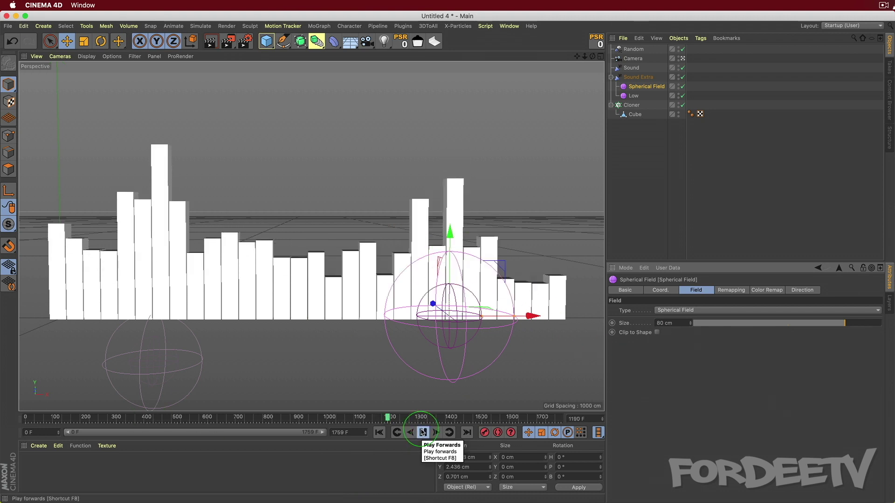
left_click(423, 433)
left_click(406, 322)
left_click(295, 197)
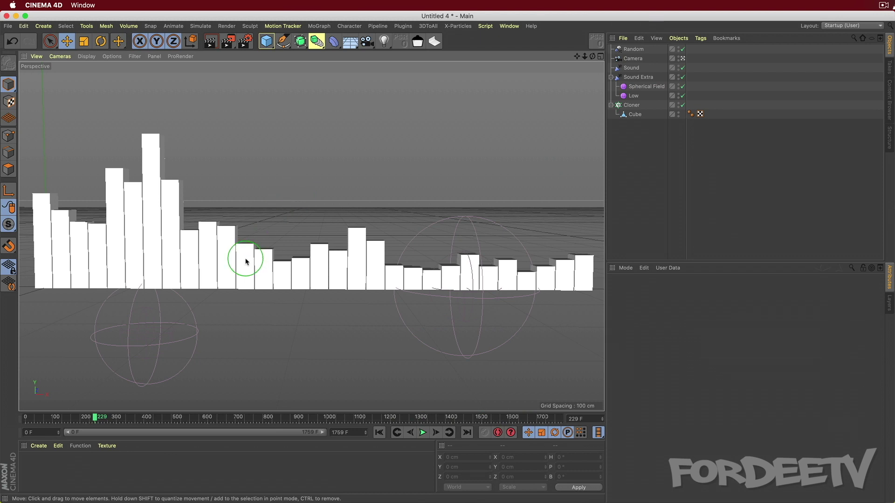
Step: Create a new material and delete its Default Specular reflectance layer
left_click(37, 462)
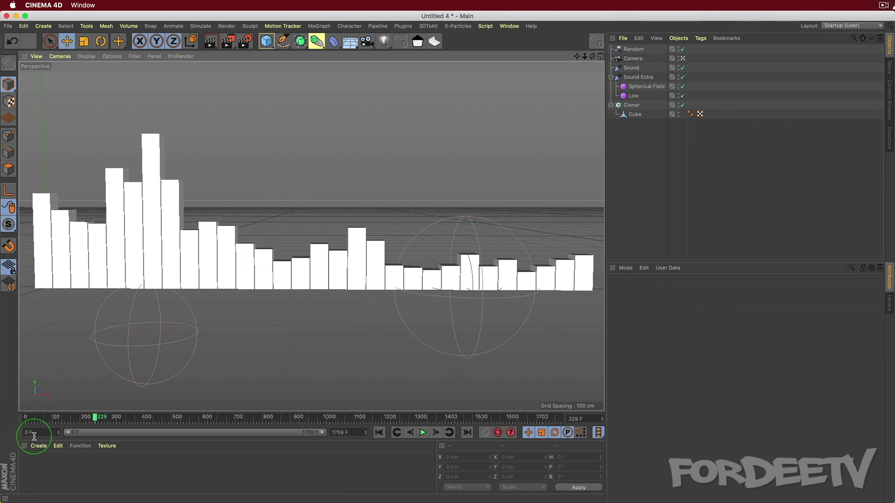
double_click(40, 467)
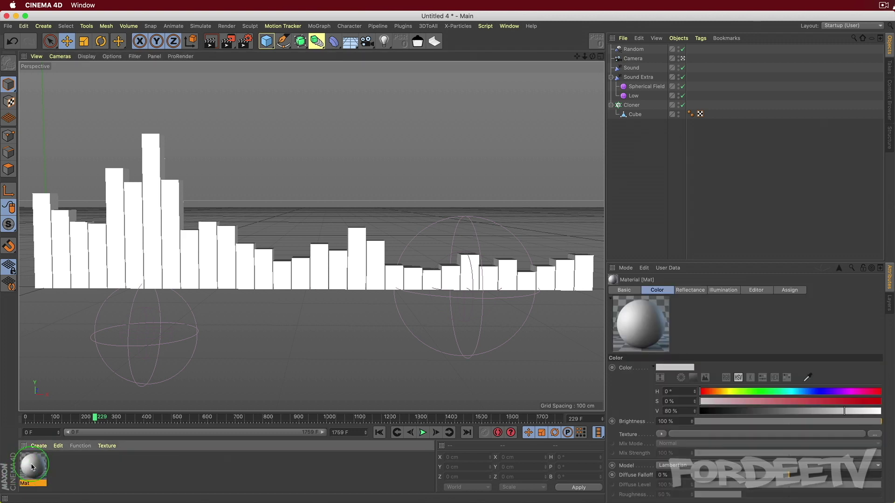
double_click(32, 468)
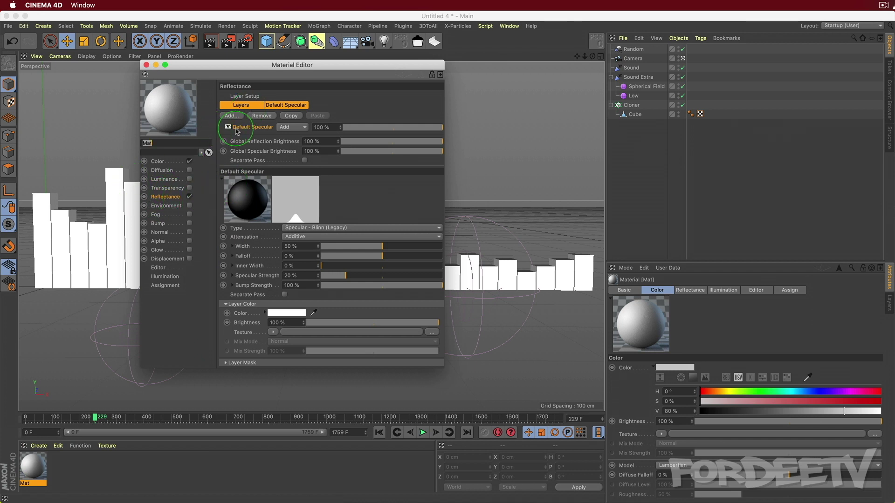
key("Delete")
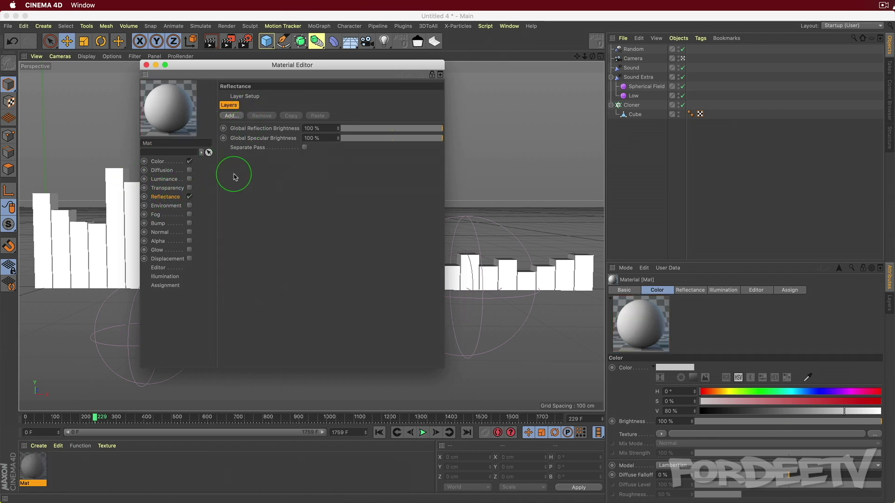
Step: Add a Gradient texture to the material's Color channel and set its type to 2D - V
left_click(158, 161)
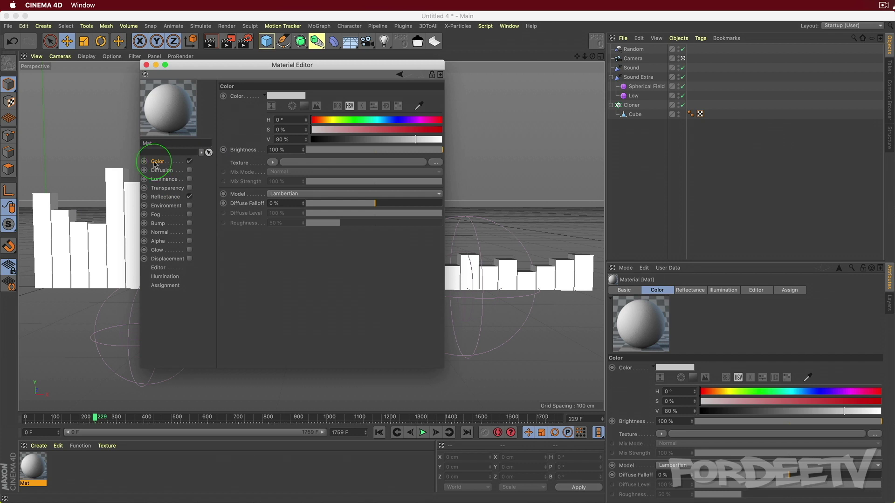
left_click(271, 162)
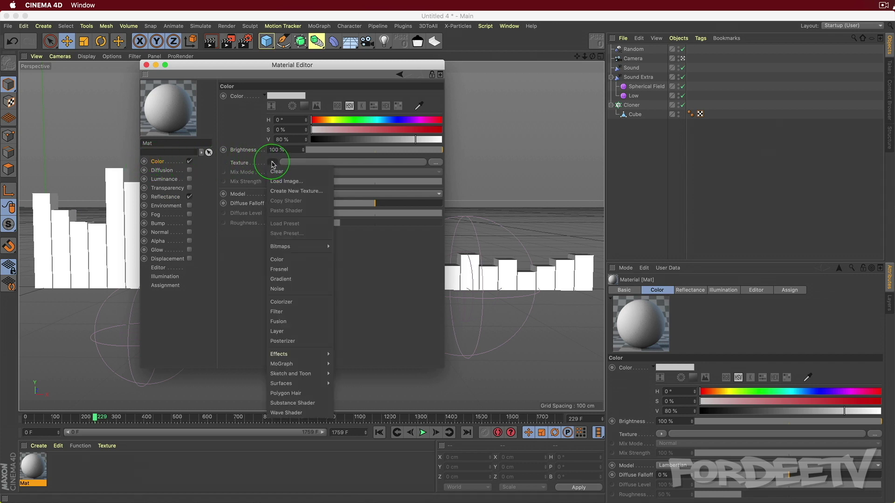
left_click(281, 279)
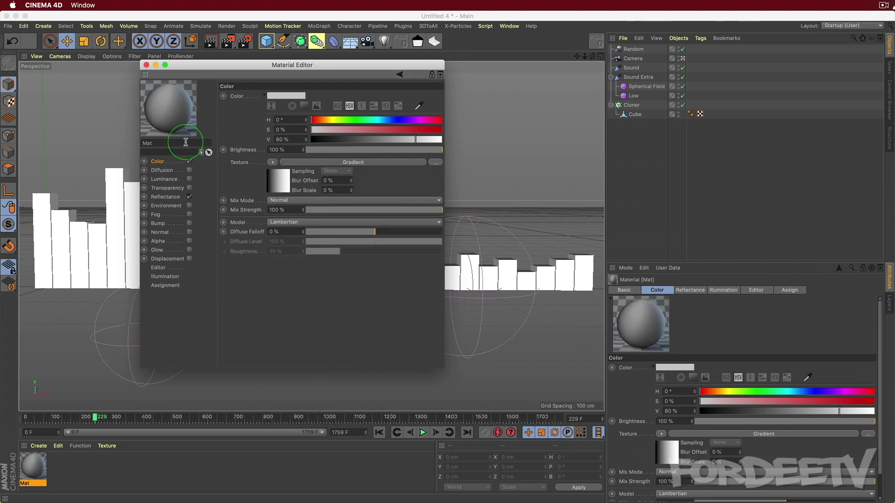
left_click(277, 182)
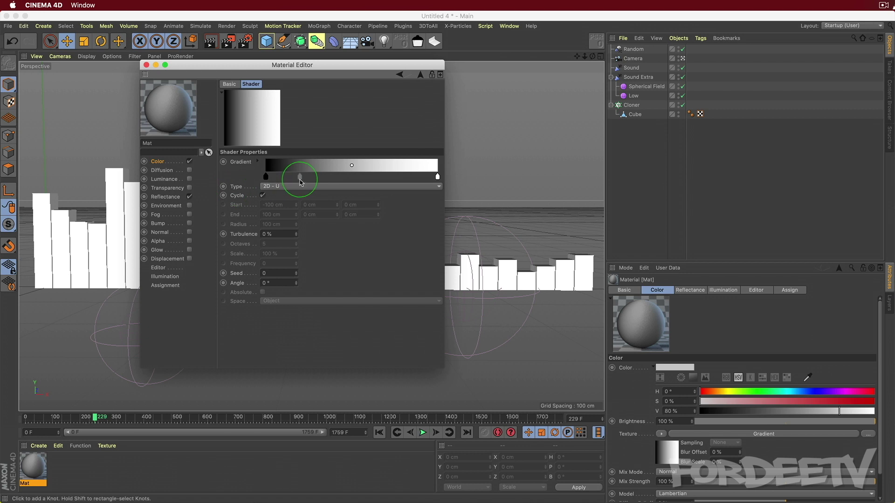
left_click(279, 187)
left_click(279, 205)
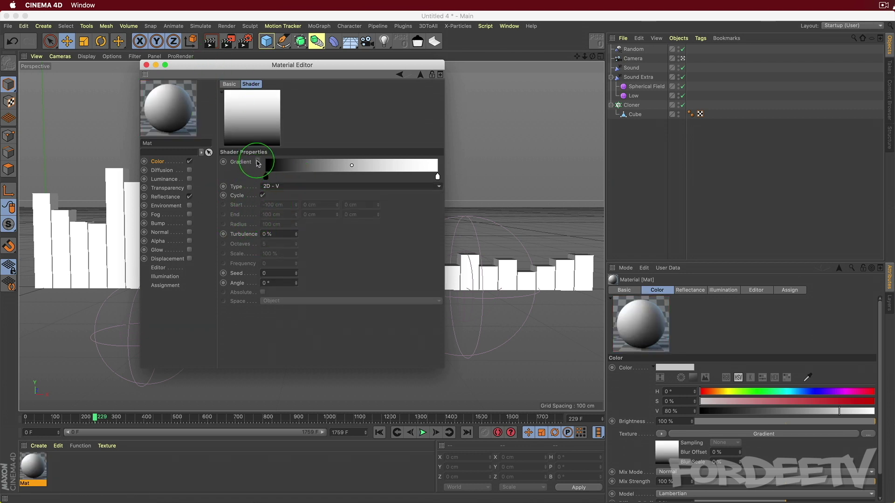
Step: Load the Full Colors preset into the material's gradient
left_click(258, 161)
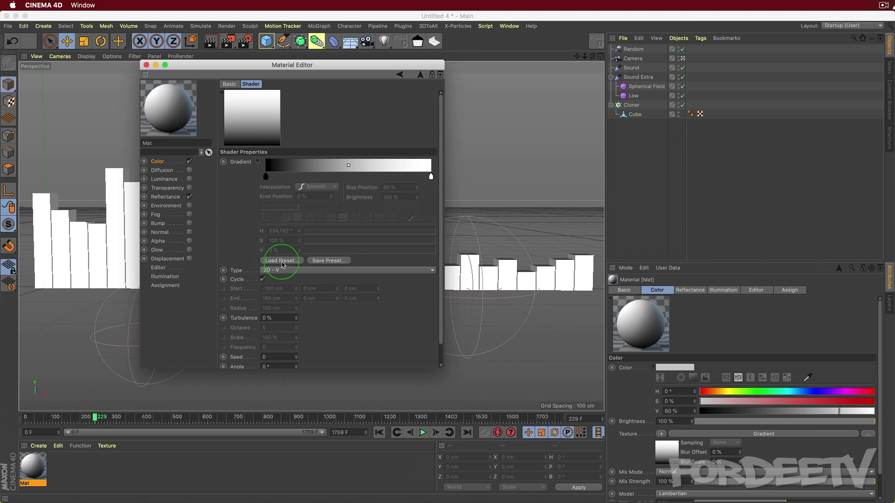
left_click(282, 262)
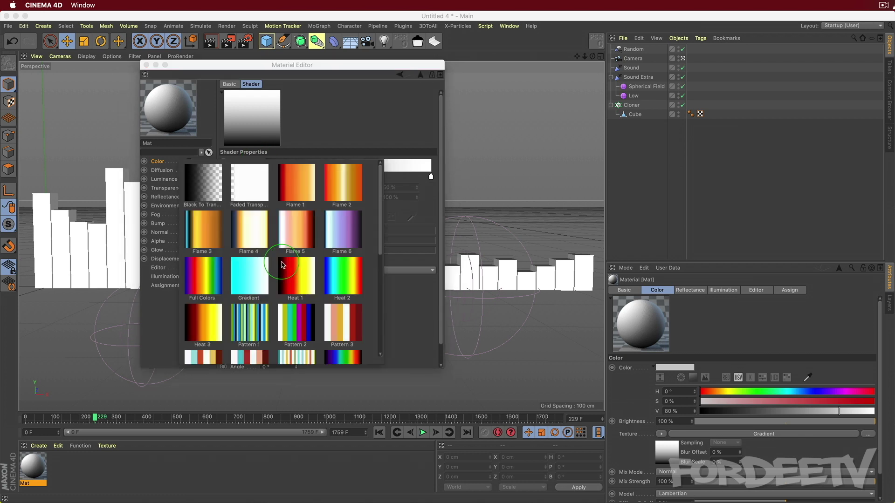
left_click(199, 275)
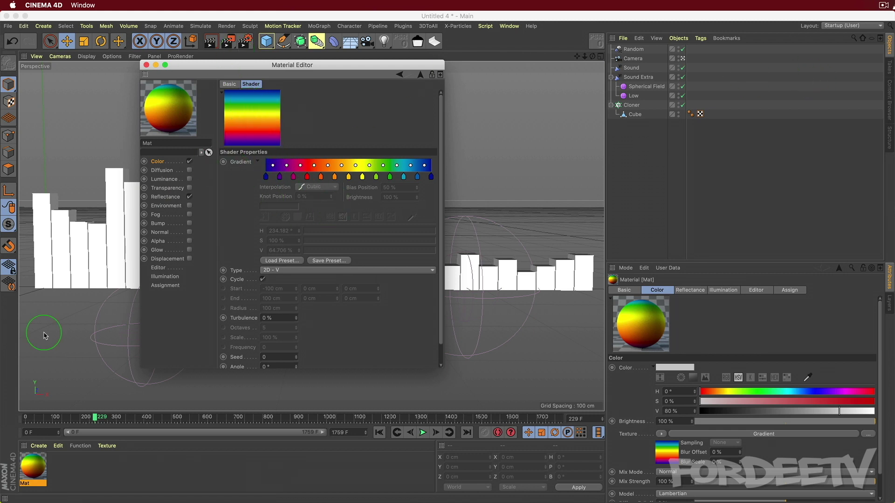
Step: Apply the rainbow gradient material to the Cloner, run Fit to Object on its texture tag and close the material's editor
left_click_drag(40, 470, 184, 225)
left_click_drag(31, 473, 634, 108)
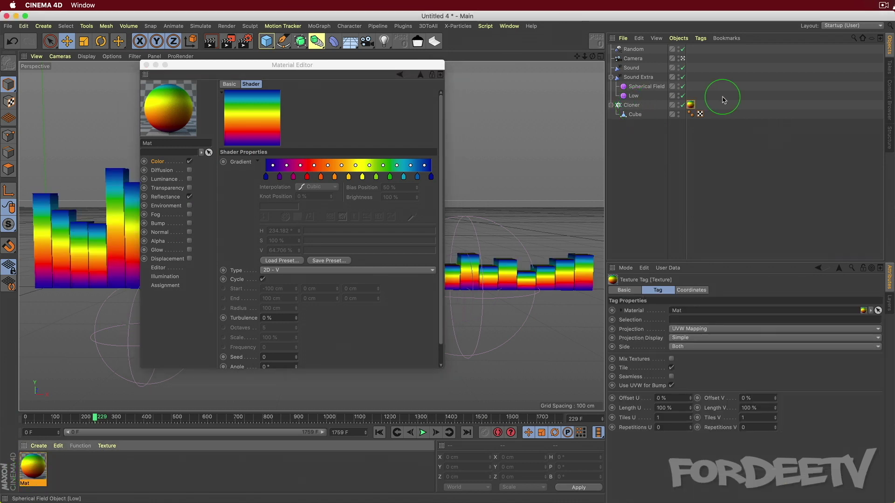
right_click(690, 105)
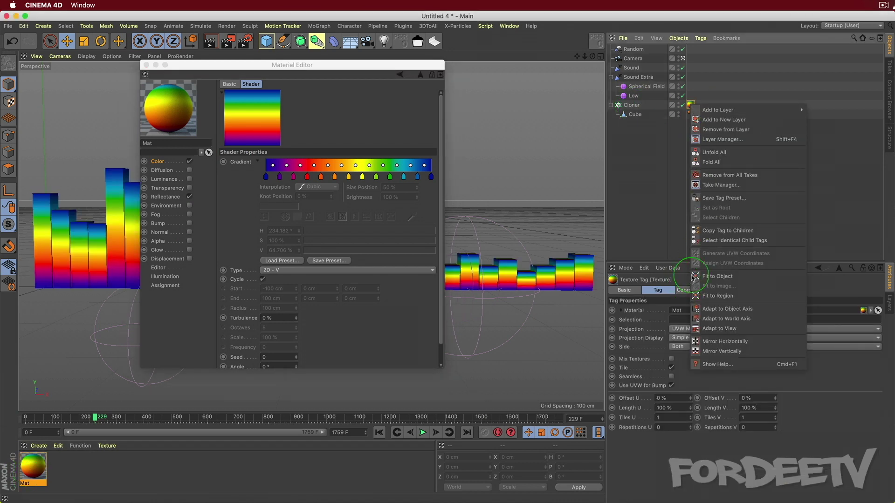
left_click(718, 276)
left_click(659, 209)
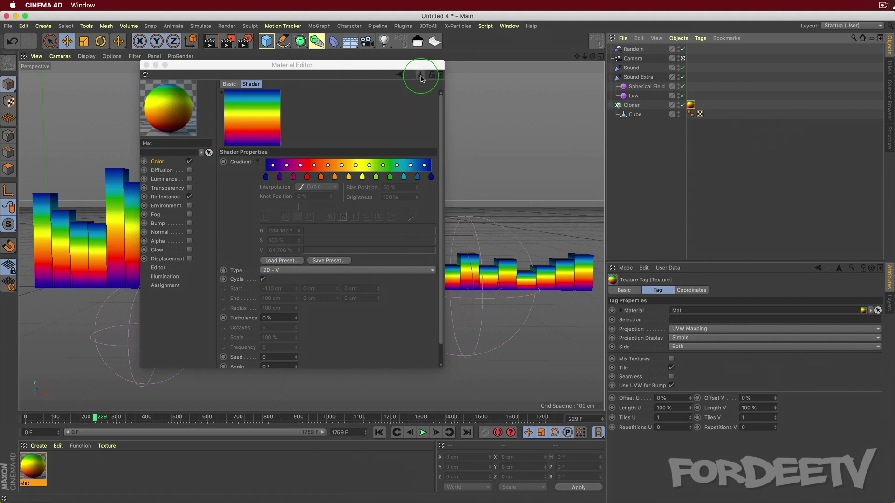
left_click(146, 65)
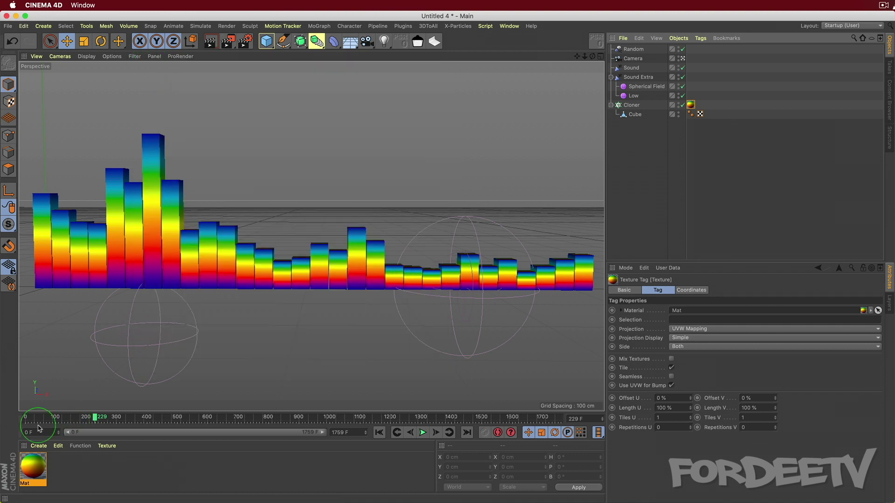
Step: Convert the rainbow material's Color texture into a Layer shader and add a Distort effect above the gradient
double_click(33, 469)
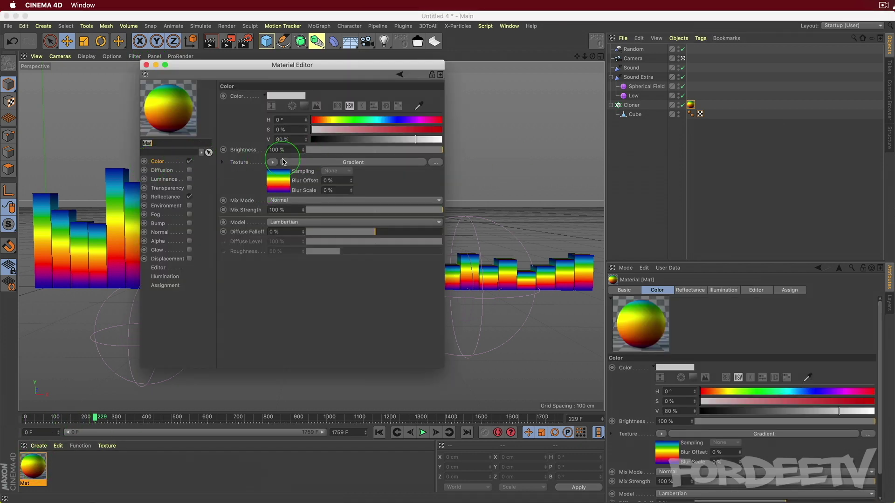
left_click(273, 163)
left_click(277, 344)
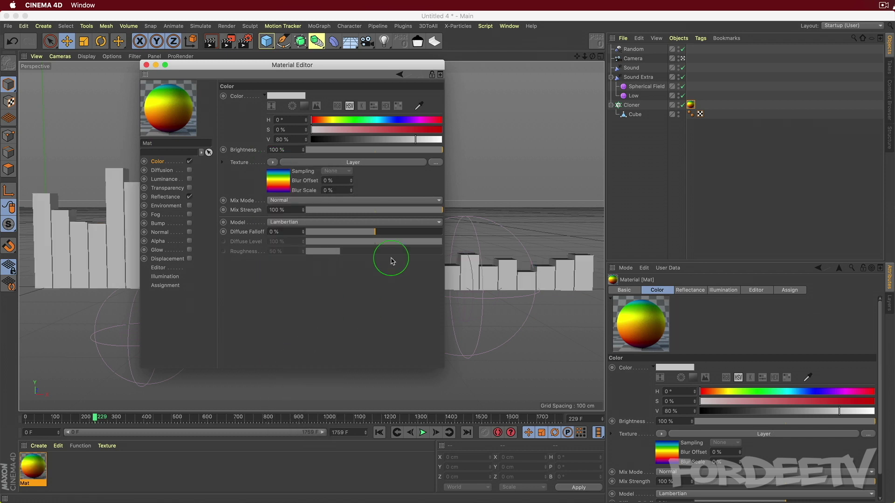
left_click(328, 163)
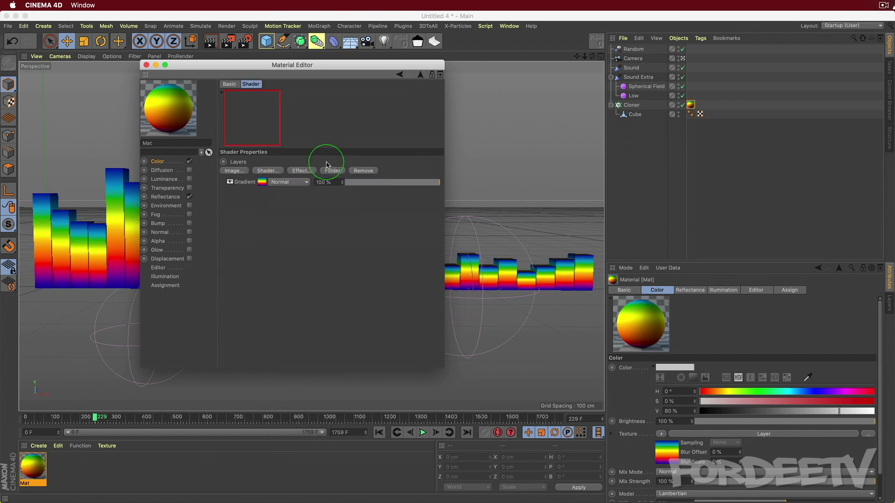
left_click(294, 170)
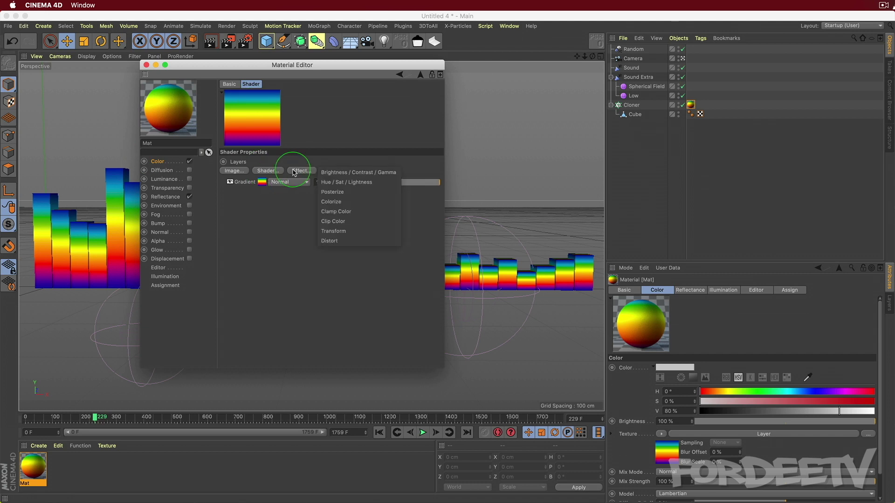
left_click(335, 240)
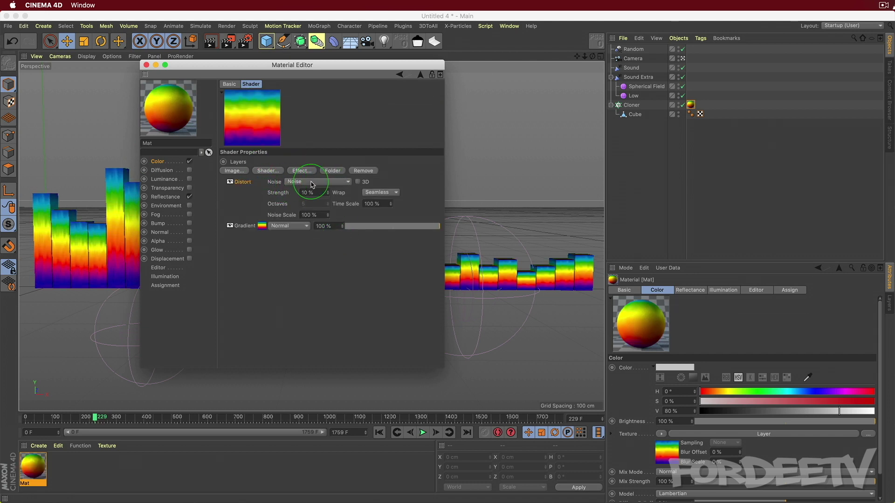
Step: Set the Distort effect's noise to Voronoi 2 and its noise scale to 200%
left_click(291, 181)
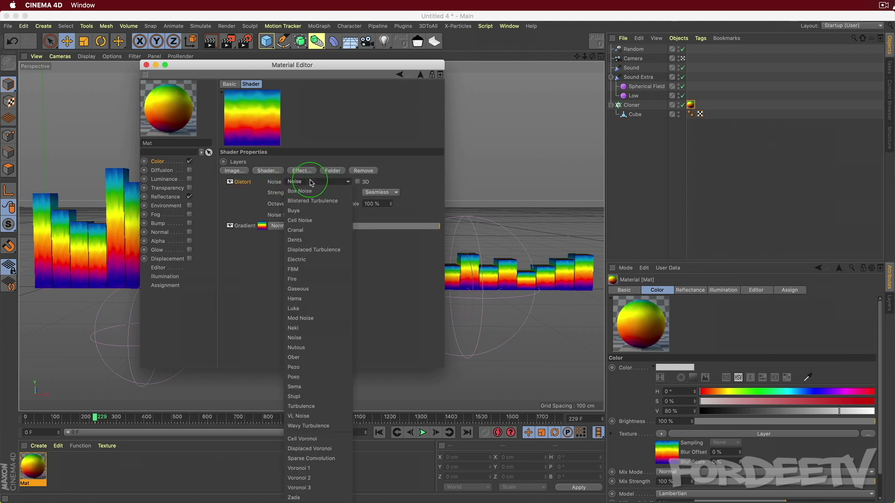
left_click(299, 481)
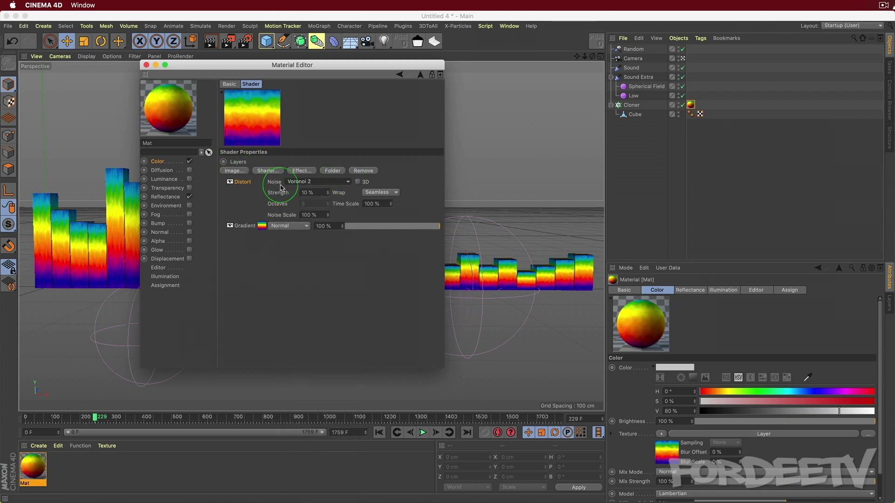
left_click(322, 215)
type("200")
key("Return")
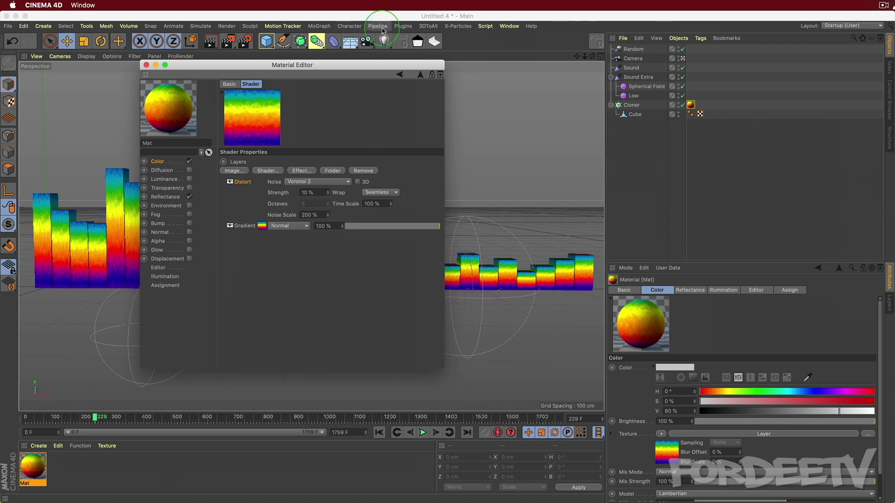
Step: Add a Lacquer coat to the rainbow material with the TopCoat plugin and close the TopCoat and material windows
left_click(403, 26)
left_click(410, 122)
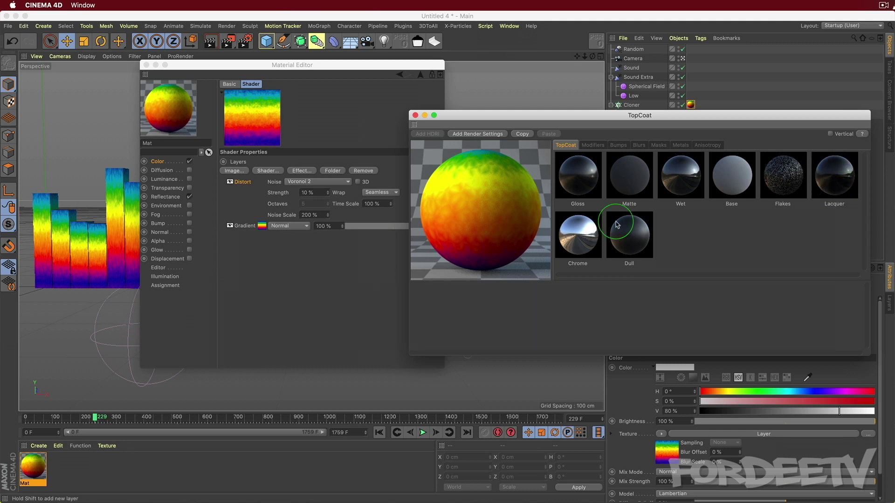
left_click(33, 471)
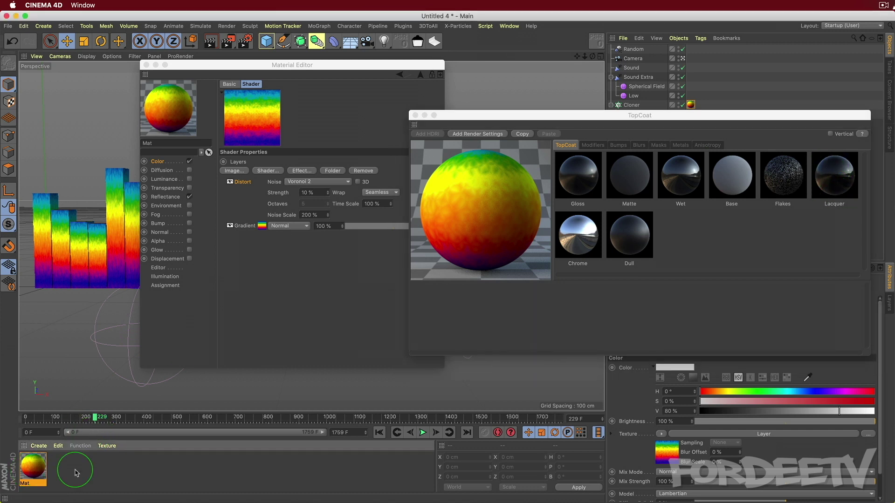
left_click(834, 176)
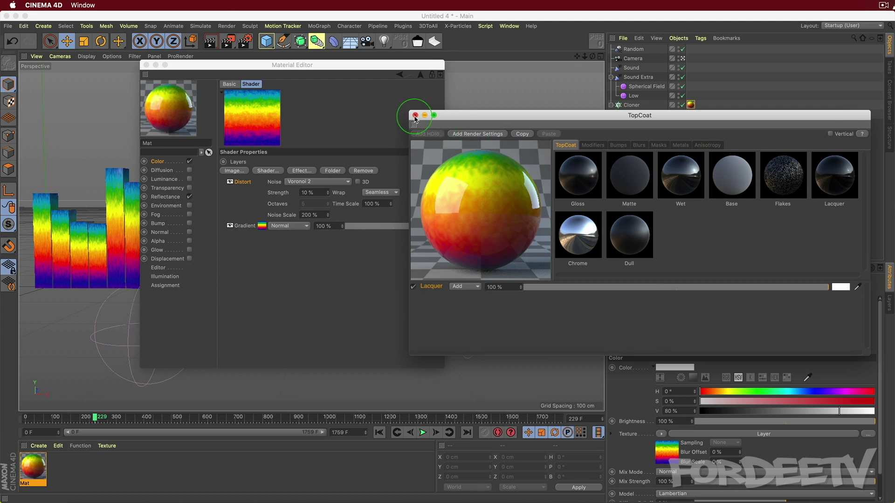
left_click(415, 116)
left_click(146, 65)
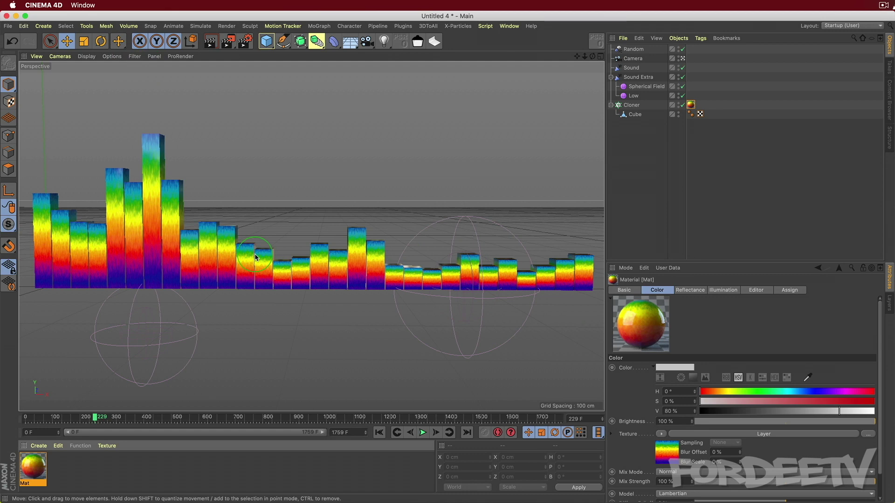
Step: Render the viewport to preview the bars and examine the rainbow material's reflectance layers
key("super+r")
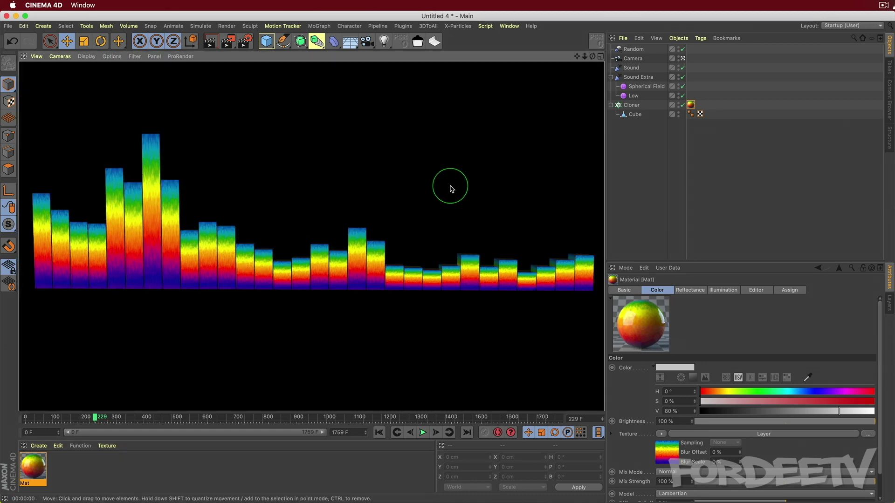
double_click(38, 468)
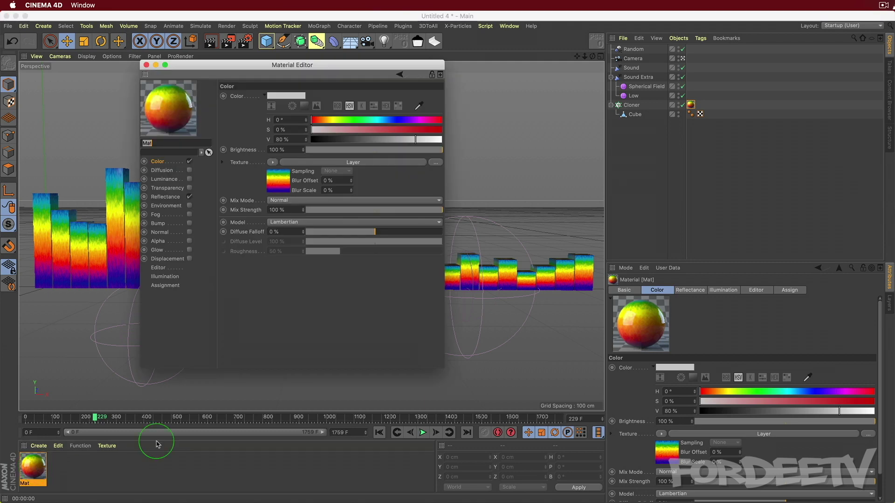
left_click(163, 197)
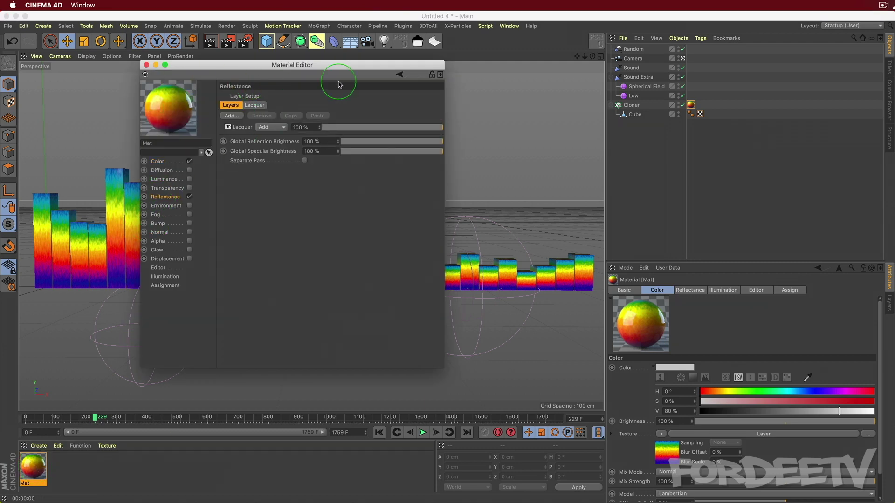
left_click(146, 64)
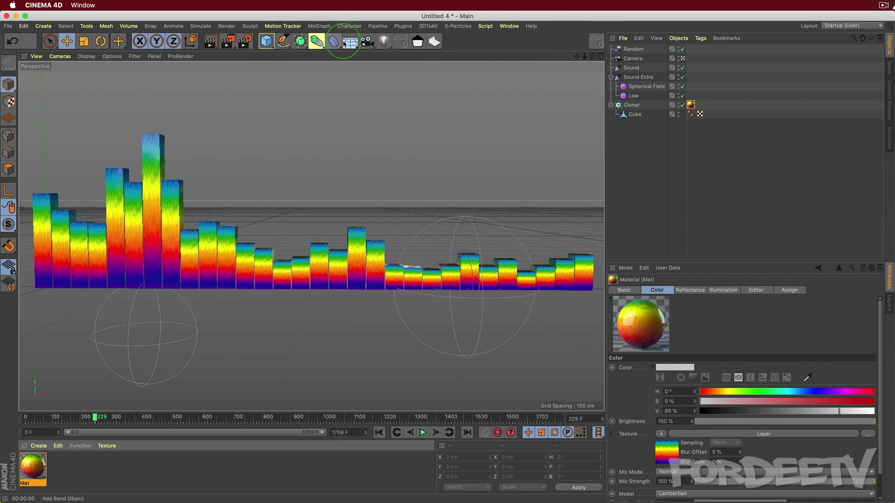
Step: Add a Floor object and lower it about 0.5 cm below the bars
left_click_drag(351, 44, 373, 54)
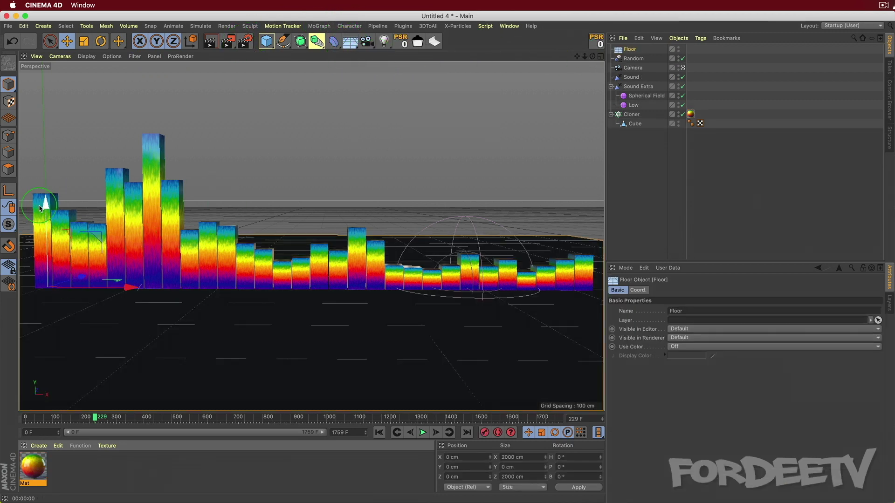
mouse_move(45, 204)
left_mouse_down()
mouse_move(47, 216)
mouse_move(46, 205)
left_mouse_up()
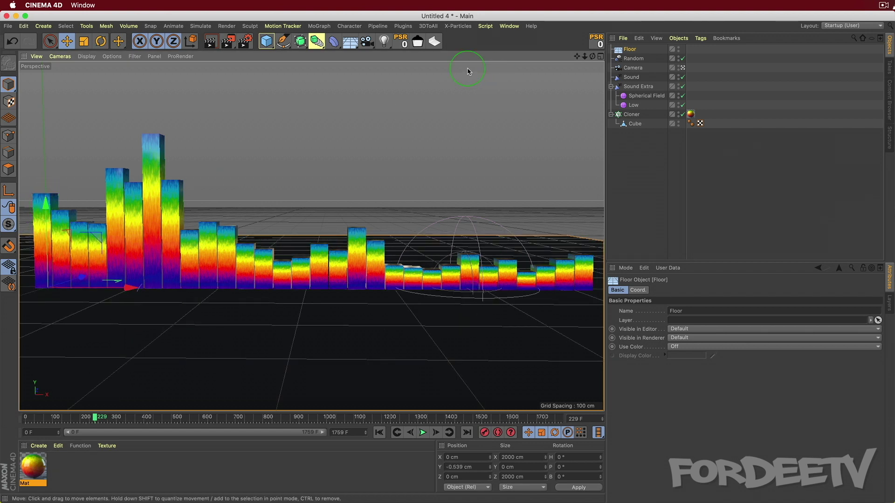
Step: Create a new material, disable its Color channel and delete its Default Specular reflectance layer
double_click(75, 467)
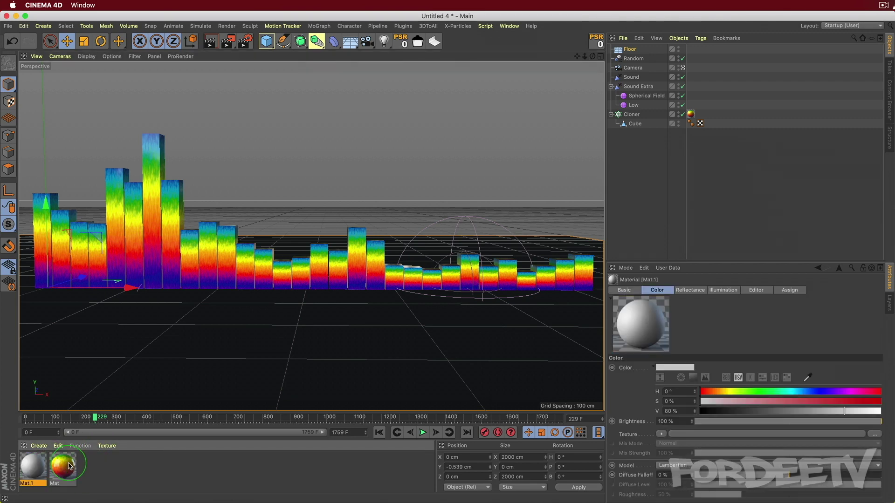
double_click(37, 470)
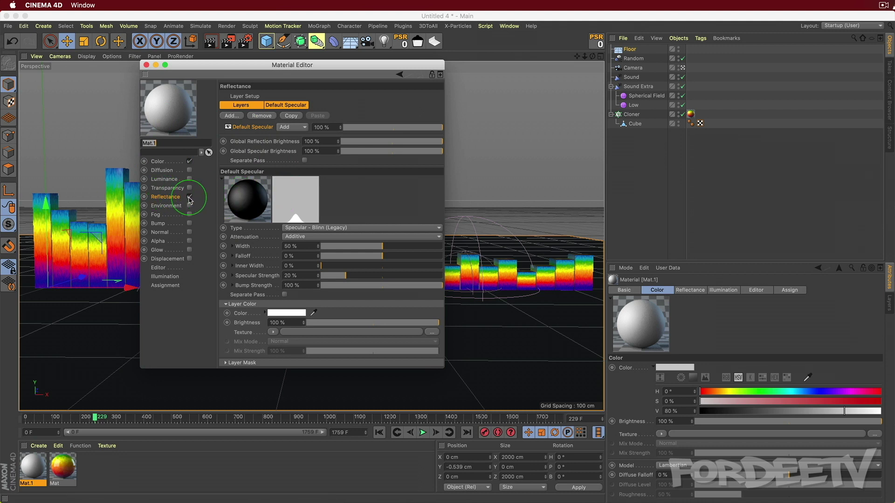
left_click(189, 161)
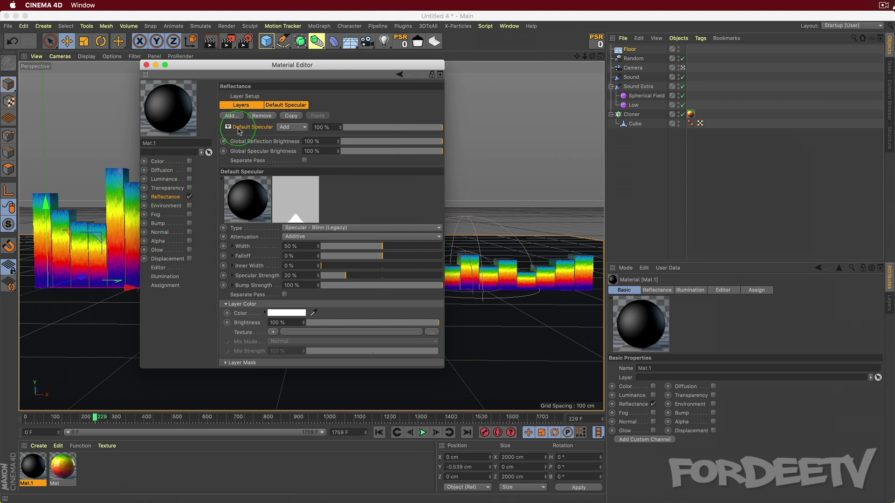
left_click(277, 127)
key("Delete")
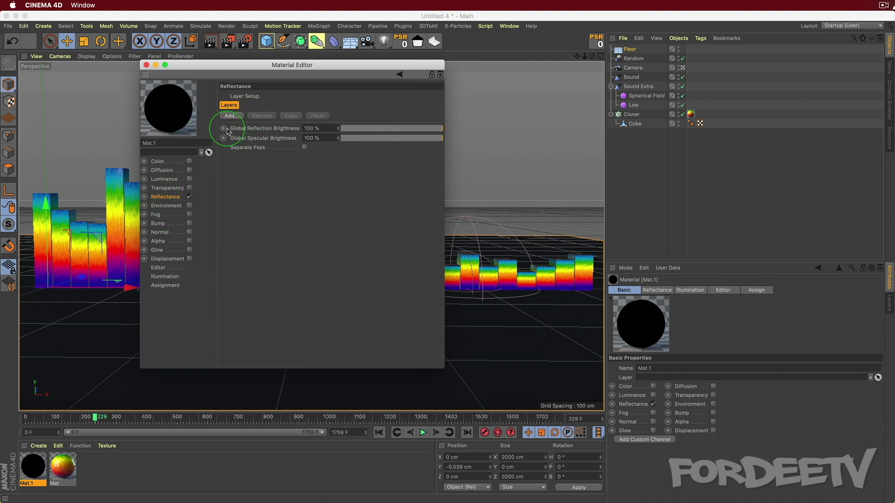
Step: Add a Phong reflectance layer with a Dielectric Fresnel to the new material and close its editor
left_click(234, 121)
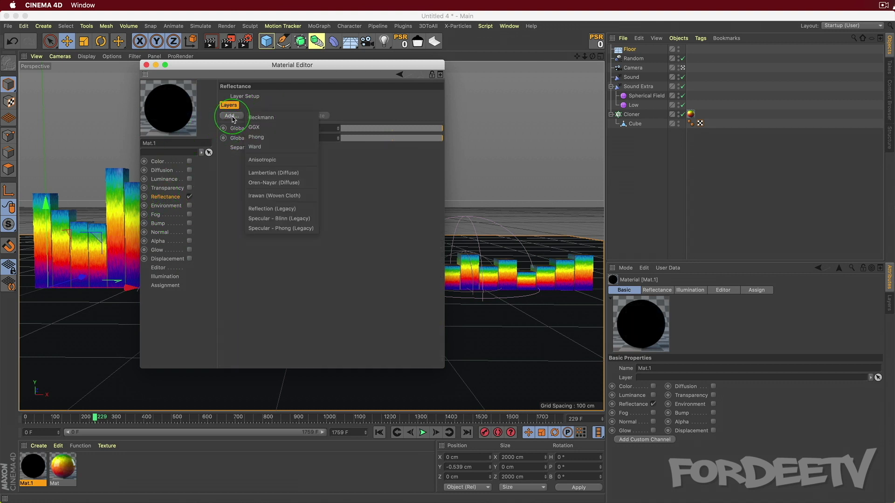
left_click(255, 141)
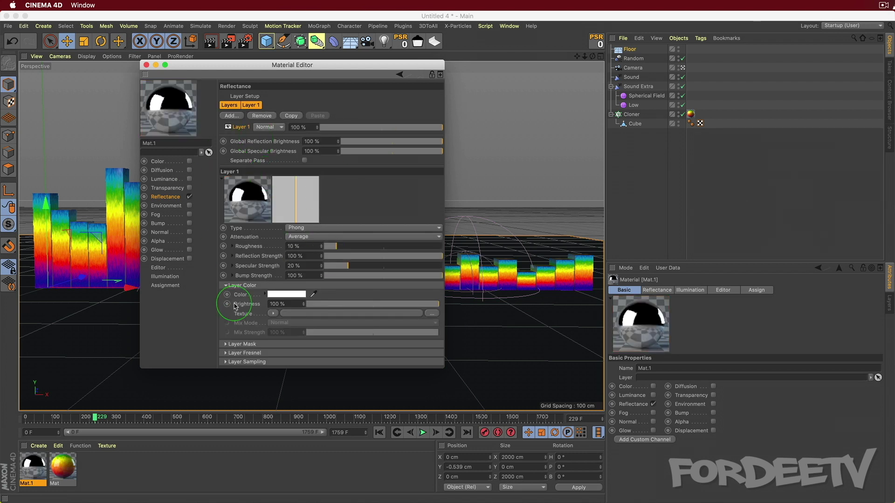
left_click(225, 354)
scroll(280, 325, "down", 3)
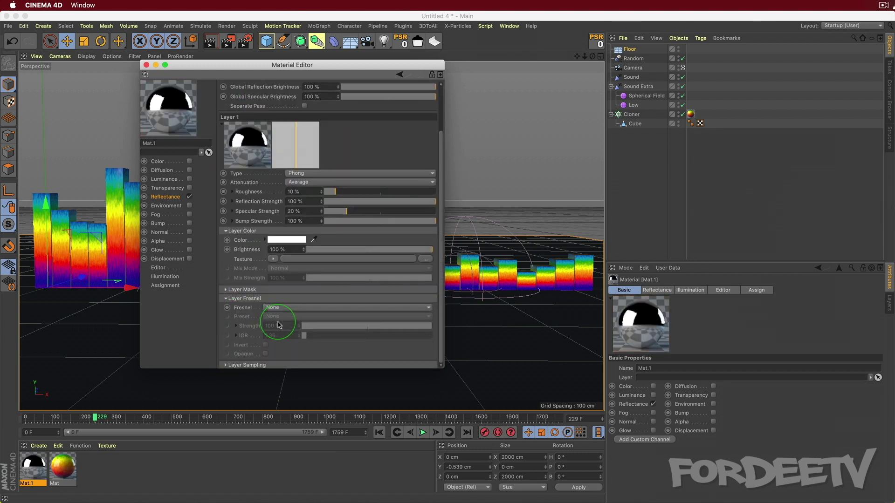
left_click(300, 308)
left_click(300, 326)
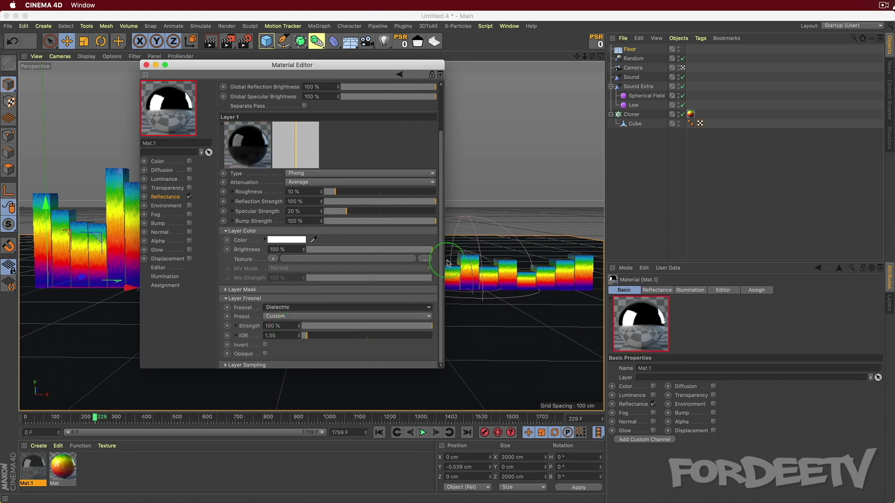
left_click(146, 64)
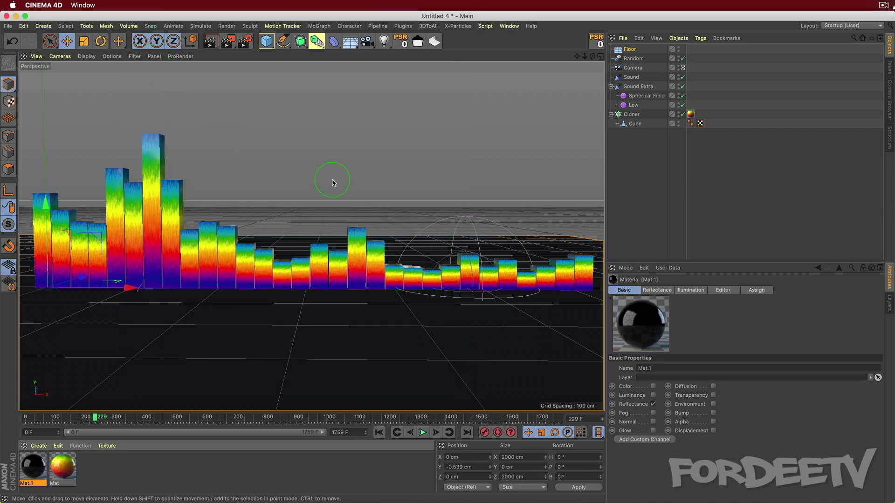
Step: Apply the black reflective material to the Floor and render the viewport to preview the reflections
key("super+r")
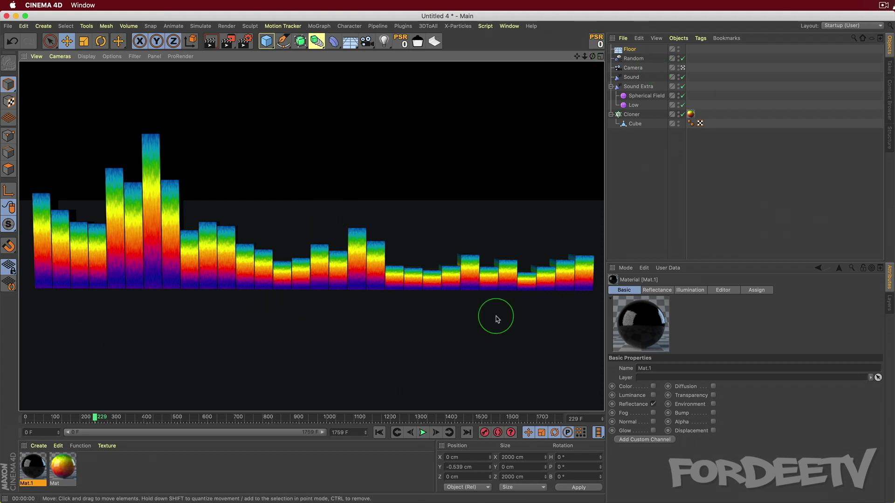
left_click_drag(33, 466, 642, 50)
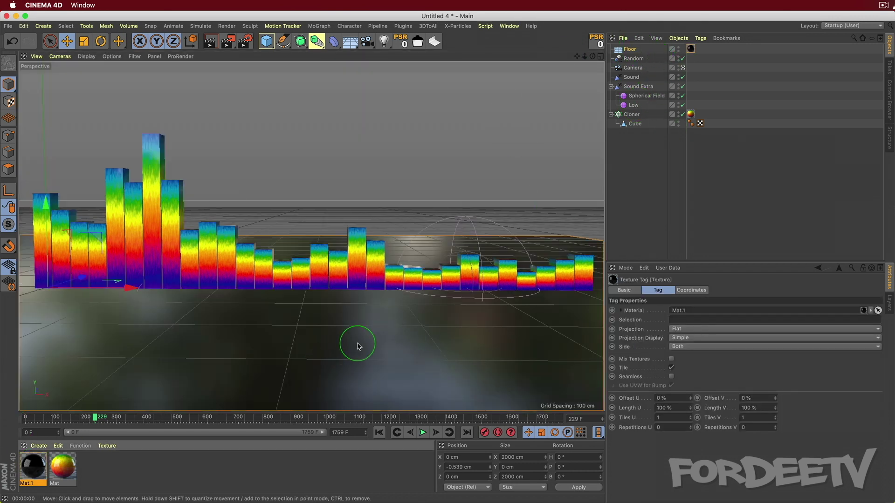
key("ctrl+r")
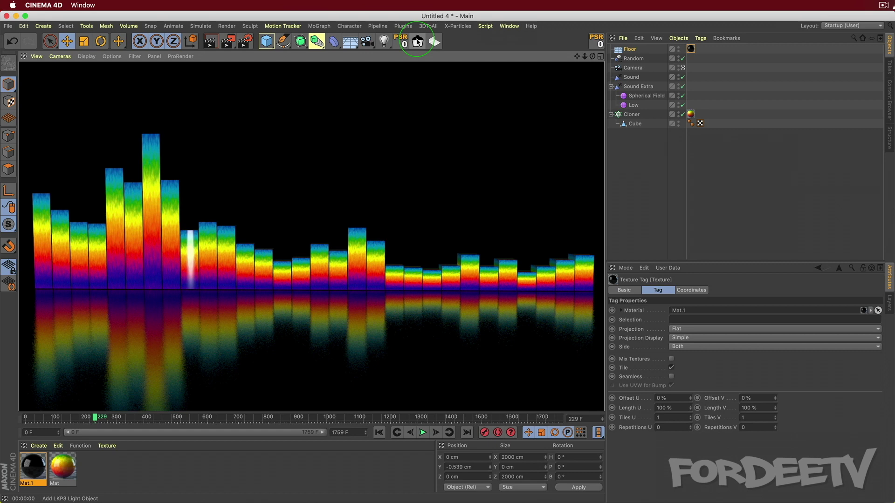
Step: Add a Softbox light and use POV Placement to aim it at the bars from the front, about 627 cm back in Z
left_click(418, 42)
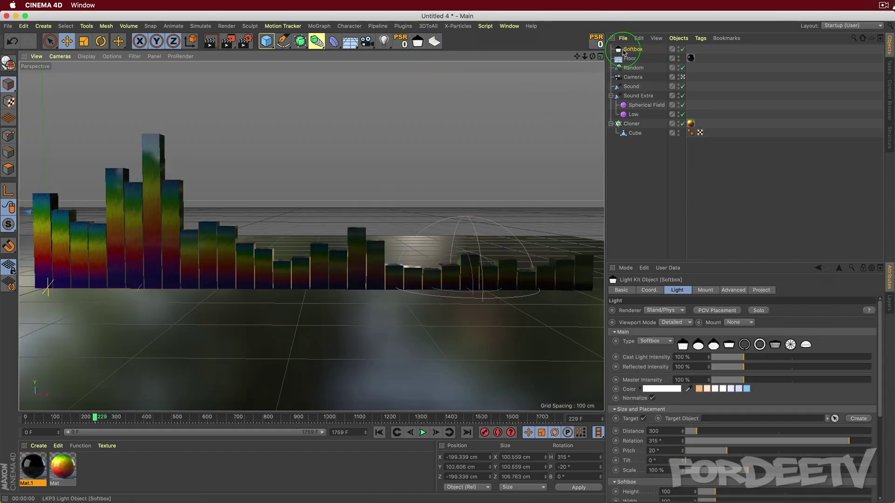
left_click(716, 310)
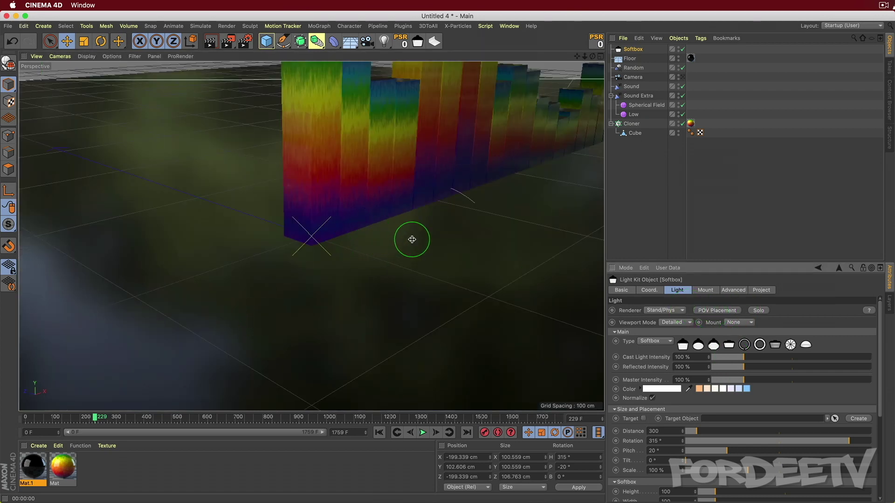
left_click_drag(463, 235, 183, 259)
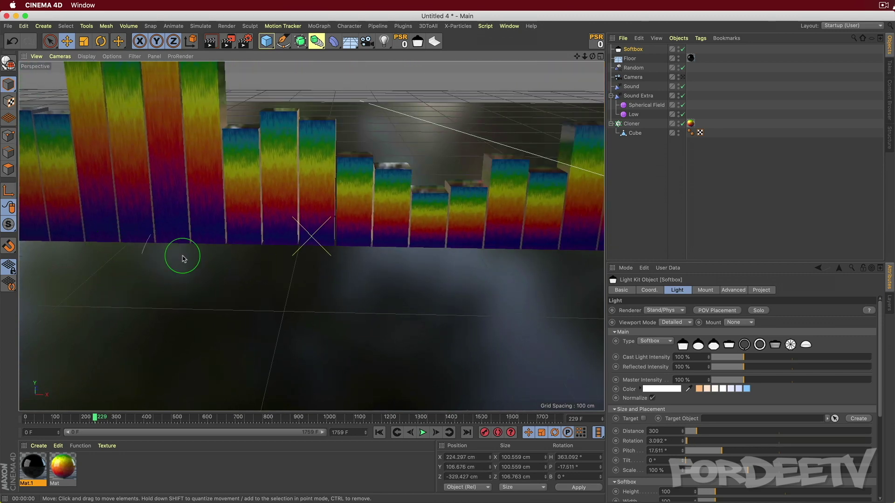
scroll(373, 247, "down", 3)
left_click_drag(357, 244, 450, 296)
left_click_drag(356, 311, 400, 261)
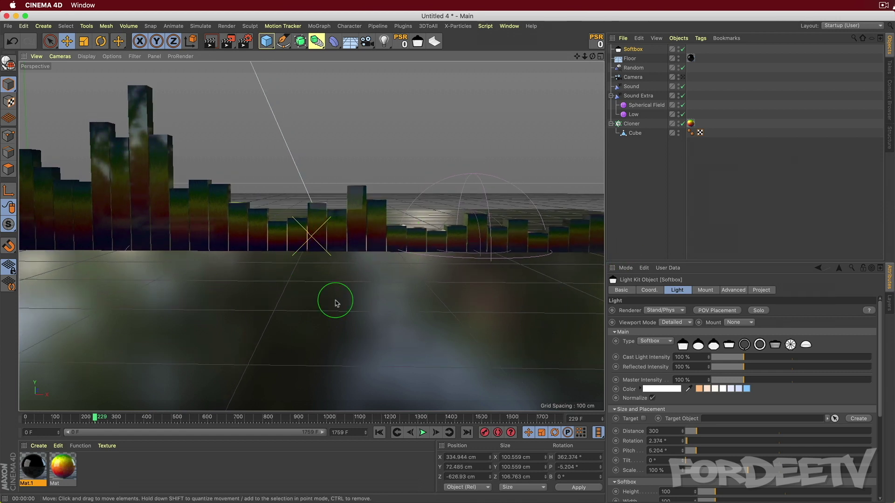
left_click(720, 312)
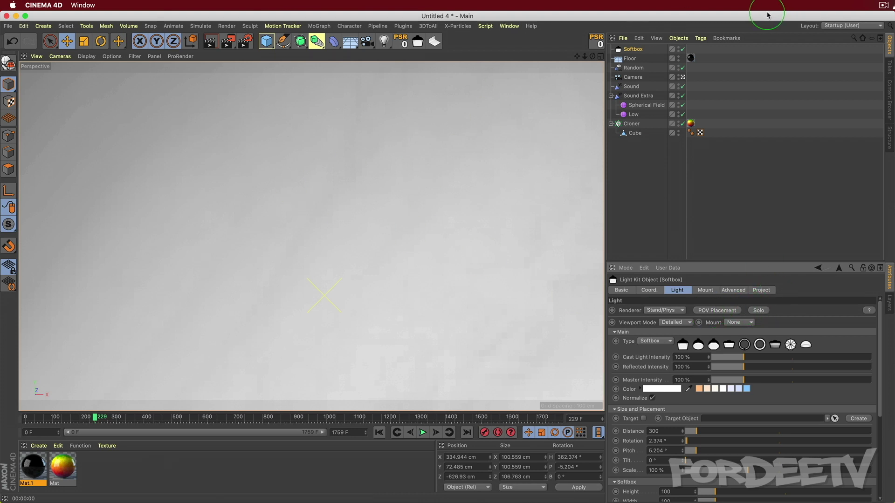
Step: Raise the Softbox light's Pitch to 21° and turn off its Seen by Camera option so it stays out of the render
left_click(722, 311)
left_click(723, 312)
left_click(723, 313)
left_click(723, 313)
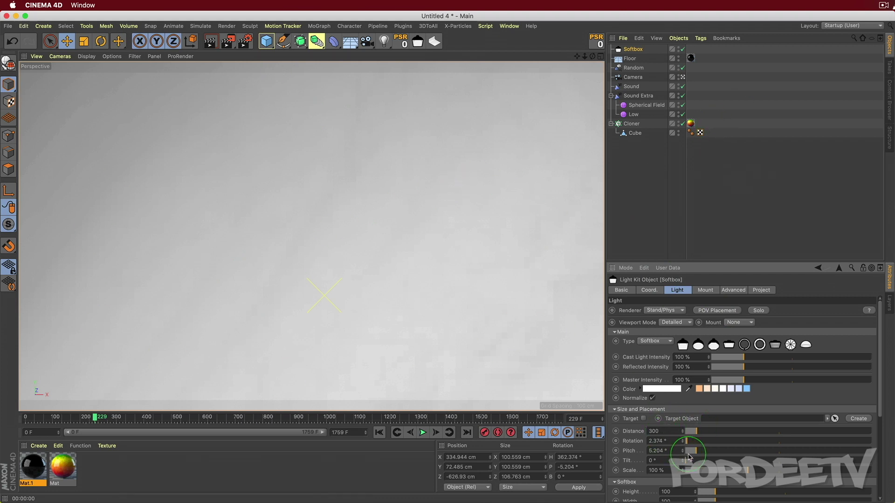
left_click_drag(705, 453, 730, 455)
left_click(694, 431)
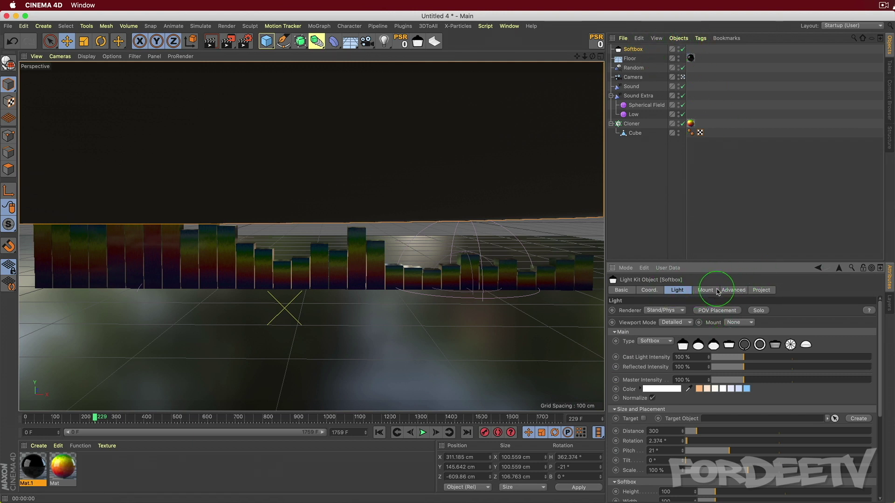
left_click(733, 291)
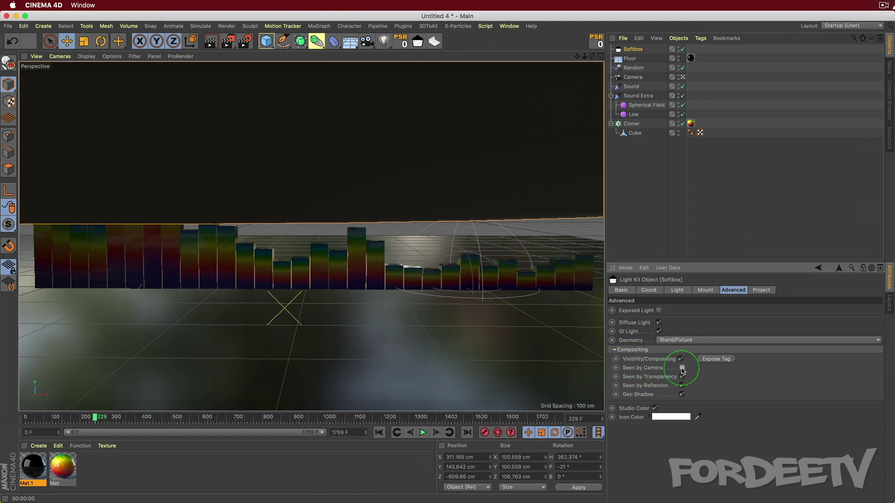
left_click(679, 294)
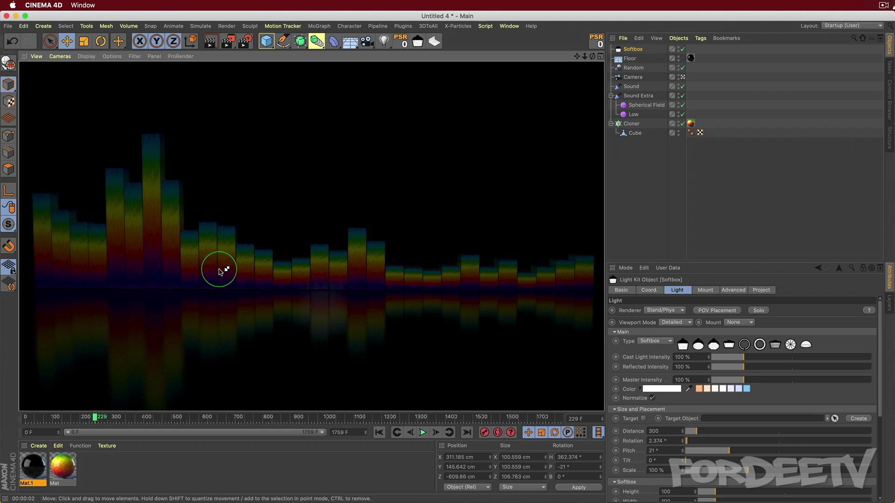
Step: Try the Softbox Master Intensity at 250 % with a viewport render, and raise it to 350 %
double_click(694, 378)
type("250")
key("Return")
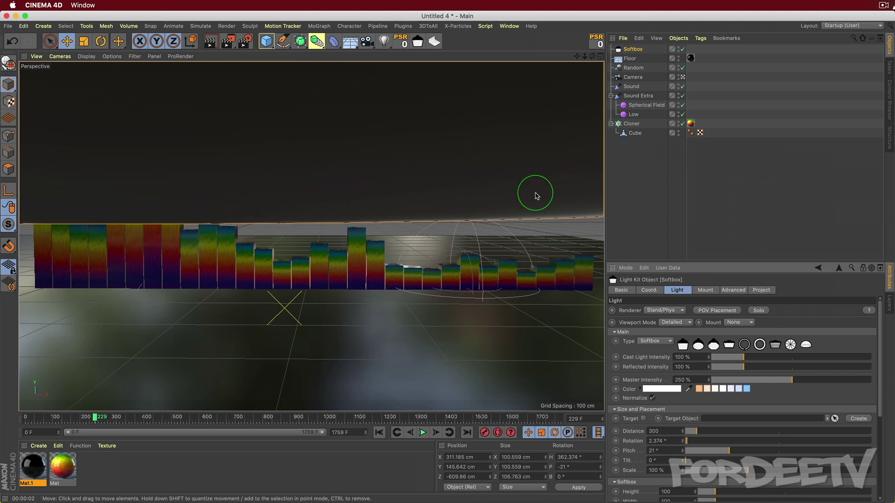
key("ctrl+r")
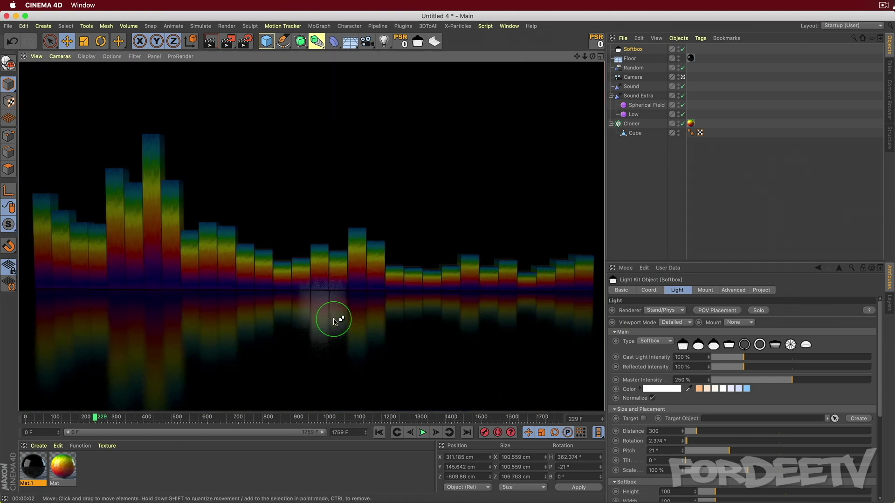
double_click(685, 380)
type("350")
key("Return")
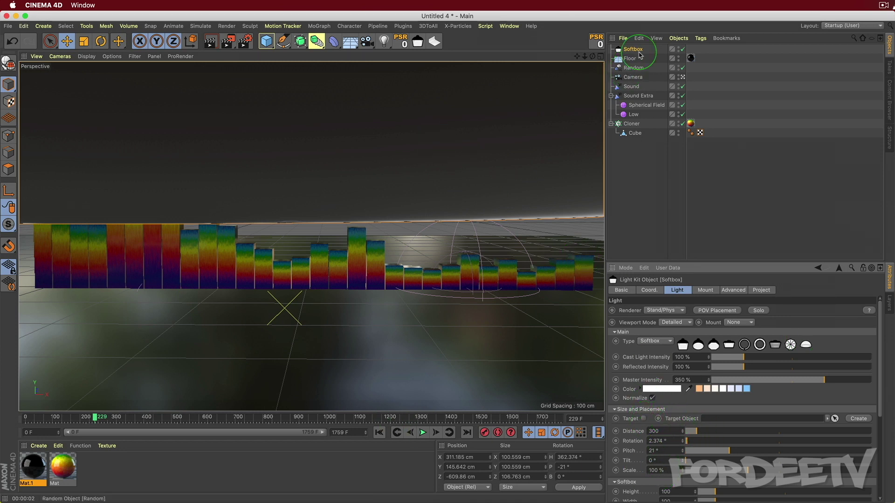
Step: Add a Null object and move it along X to about 333 cm, near the middle of the bars
left_click(625, 38)
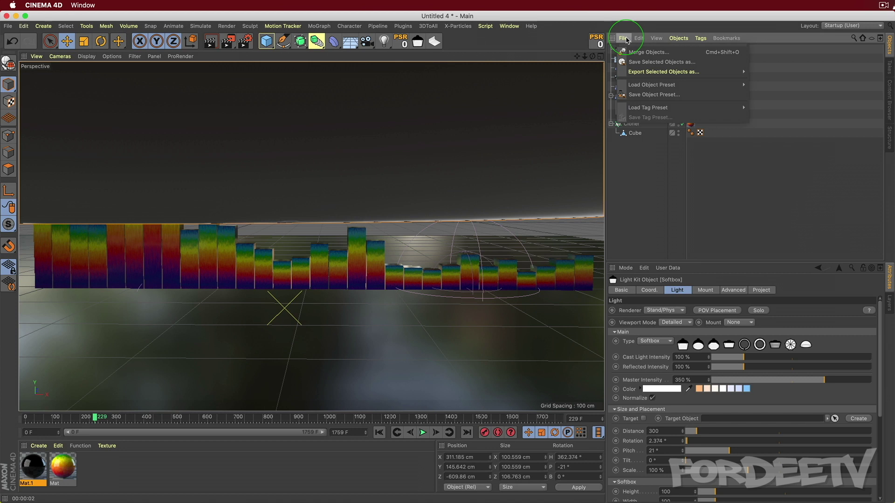
left_click_drag(266, 41, 299, 50)
left_click_drag(131, 286, 417, 288)
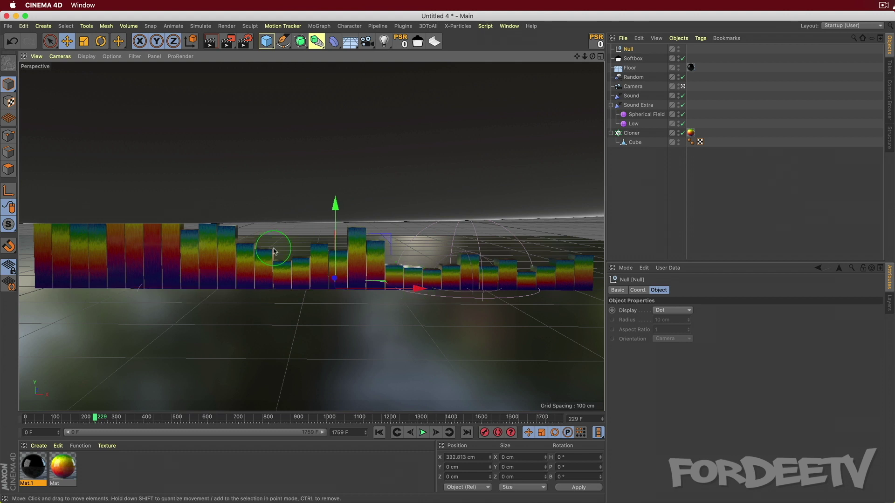
Step: Assign the Null as the Softbox's Target Object and set the light's Pitch to 14°
left_click(632, 59)
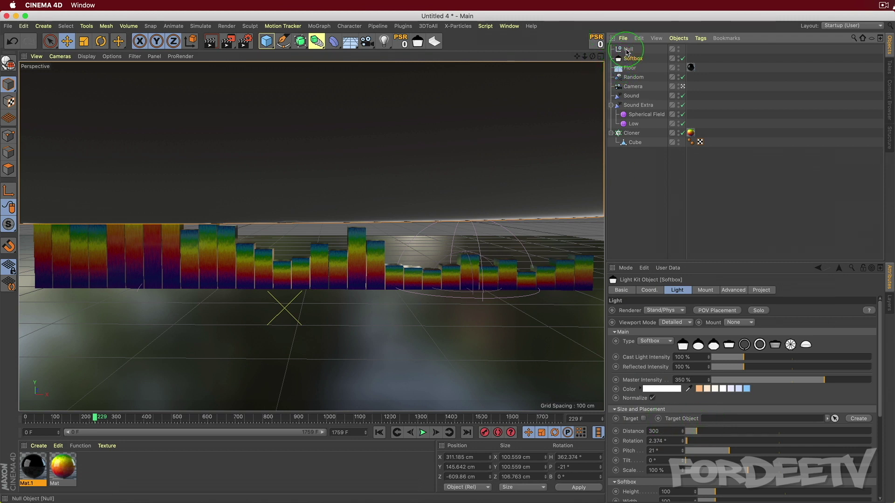
left_click_drag(756, 374, 726, 419)
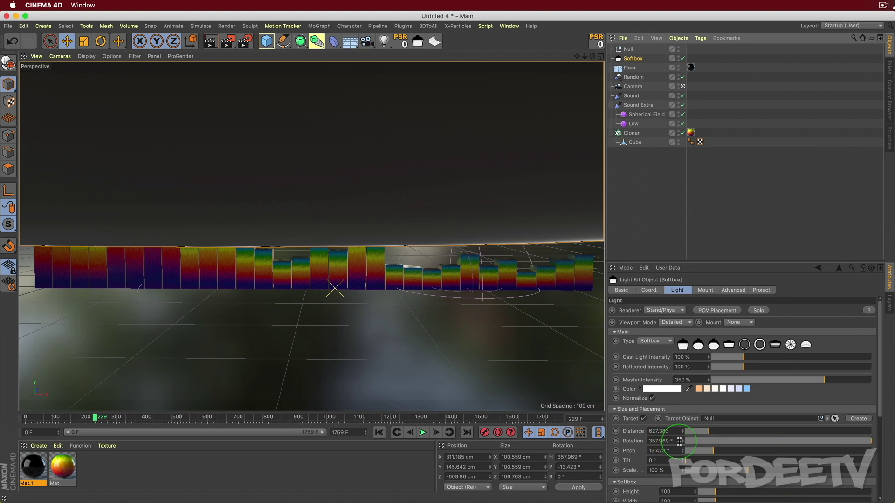
left_click_drag(712, 452, 716, 451)
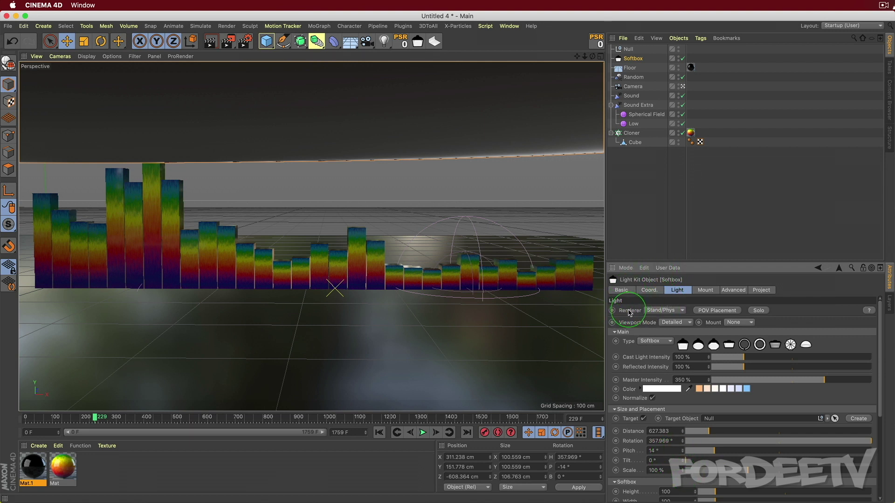
Step: Set the Softbox Viewport Mode to Minimal and render the viewport to preview the lighting
left_click(671, 322)
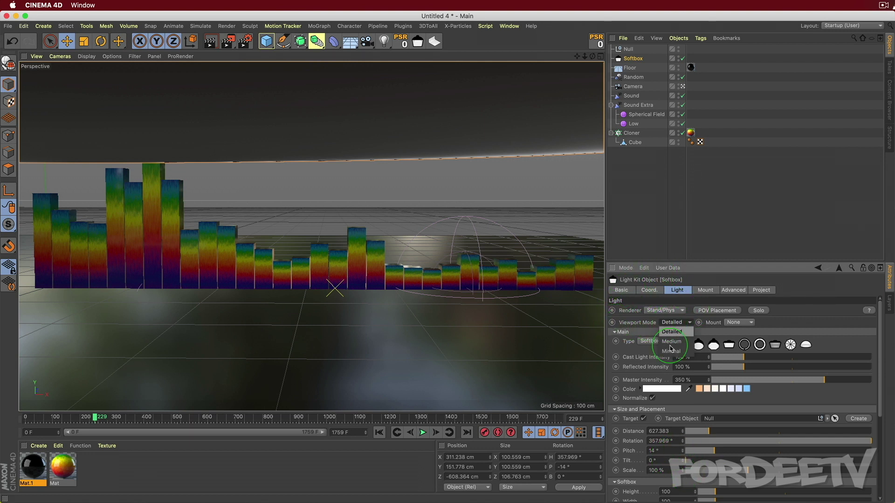
left_click(671, 364)
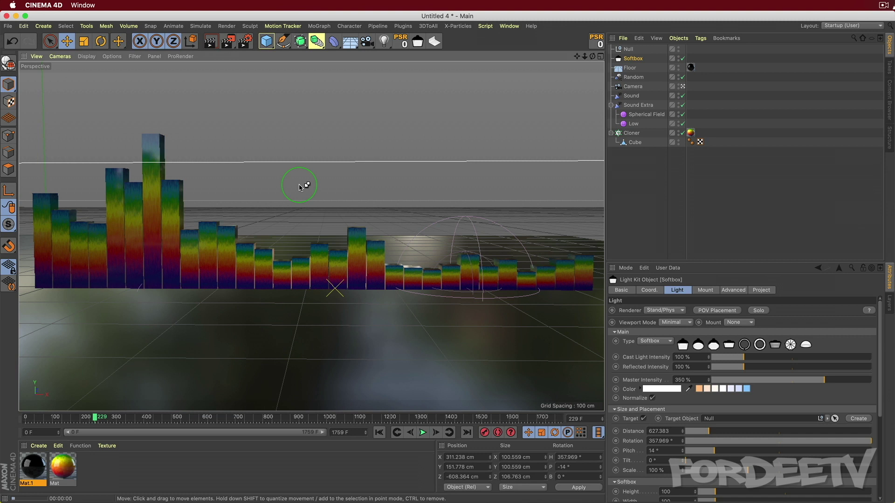
key("alt+r")
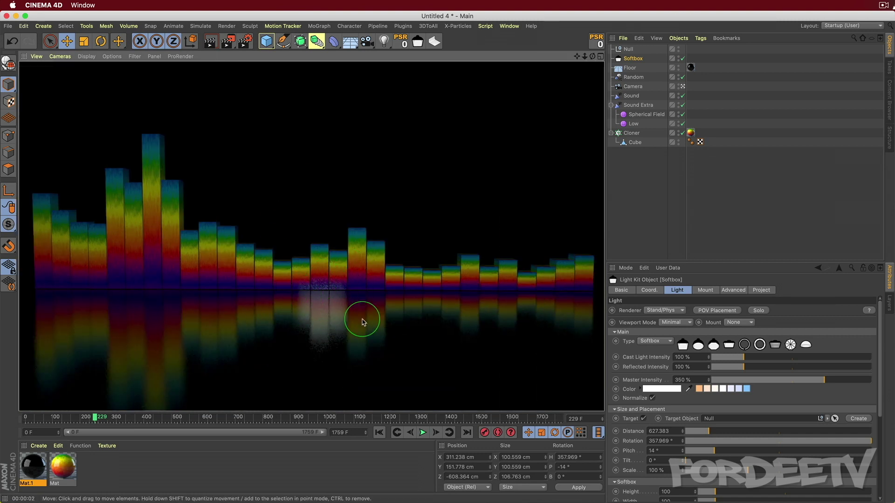
Step: Try lower Softbox Master Intensity values of 275 % and 200 %, previewing the floor reflection with viewport renders
double_click(679, 378)
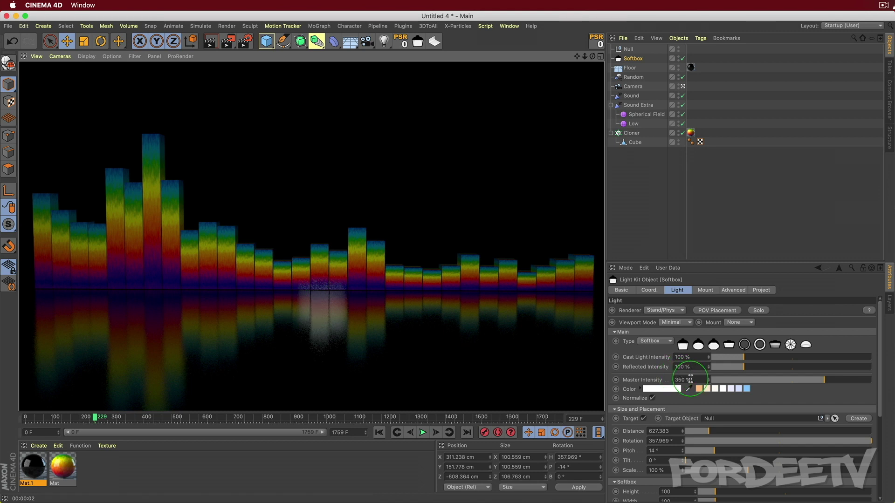
type("275")
key("Return")
key("alt+r")
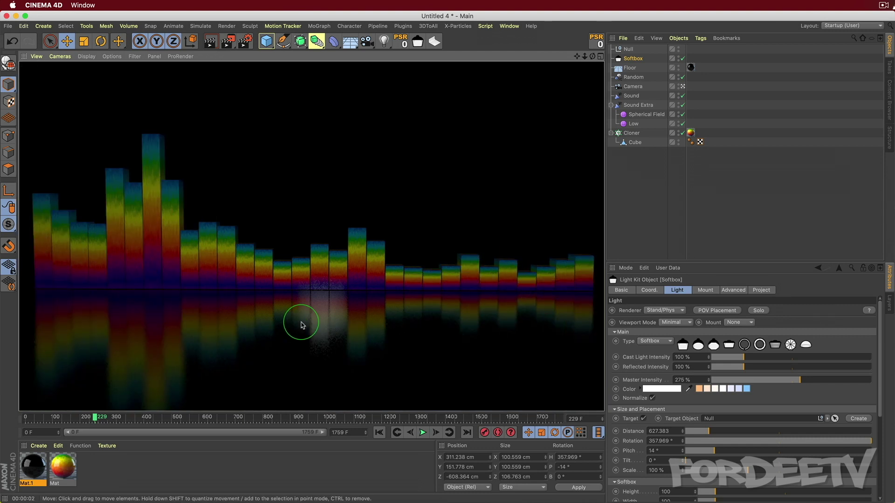
left_click(694, 380)
type("200")
key("Return")
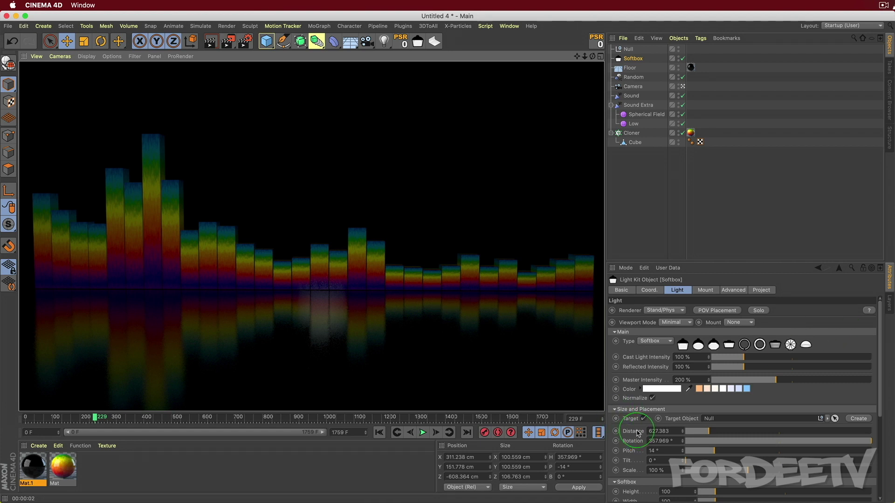
Step: Set the Softbox Distance to 350 and Master Intensity to 150 %, and render the viewport
left_click(662, 431)
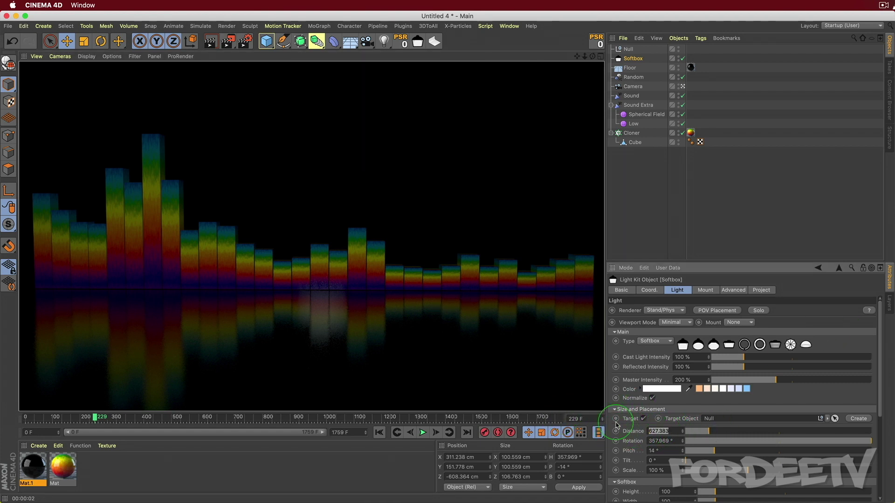
type("350")
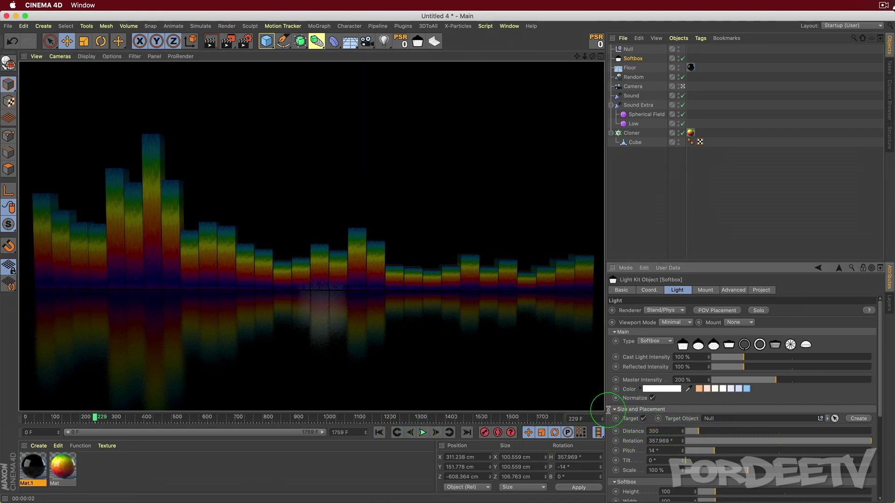
key("Return")
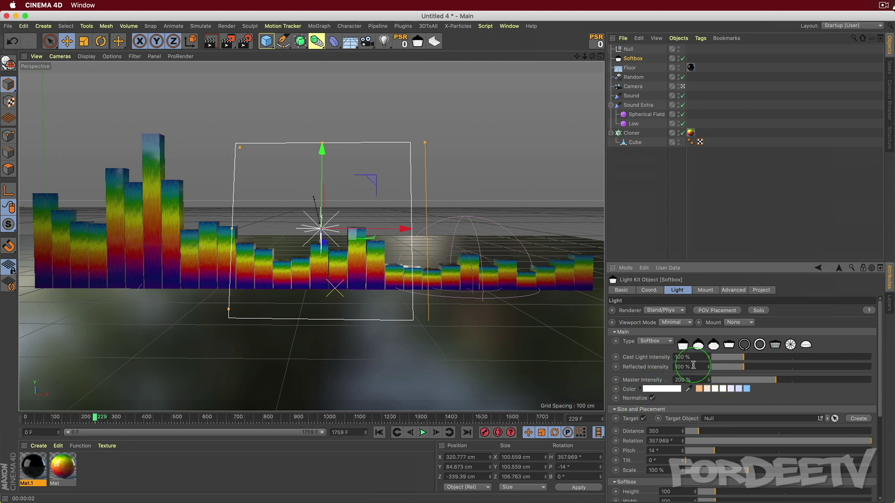
left_click_drag(687, 381, 555, 372)
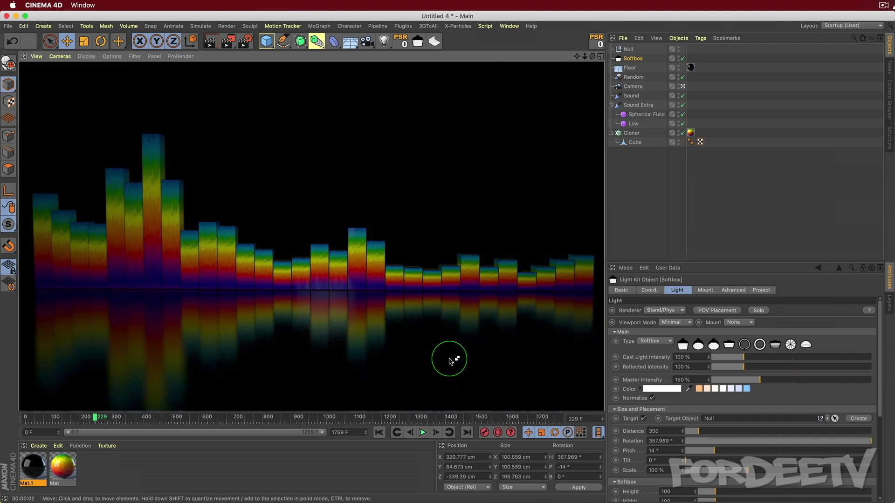
Step: Play the animation from the start, stop it at frame 68 and render that frame to the Picture Viewer
left_click(378, 433)
left_click(423, 434)
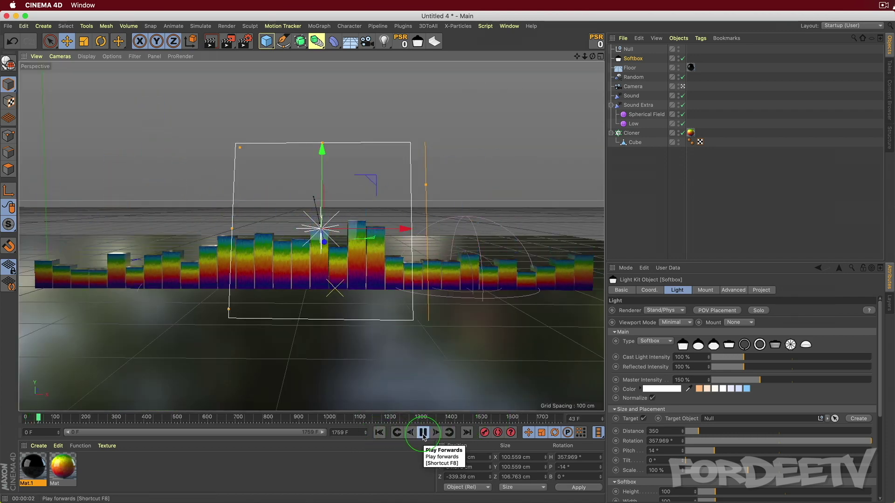
left_click(423, 433)
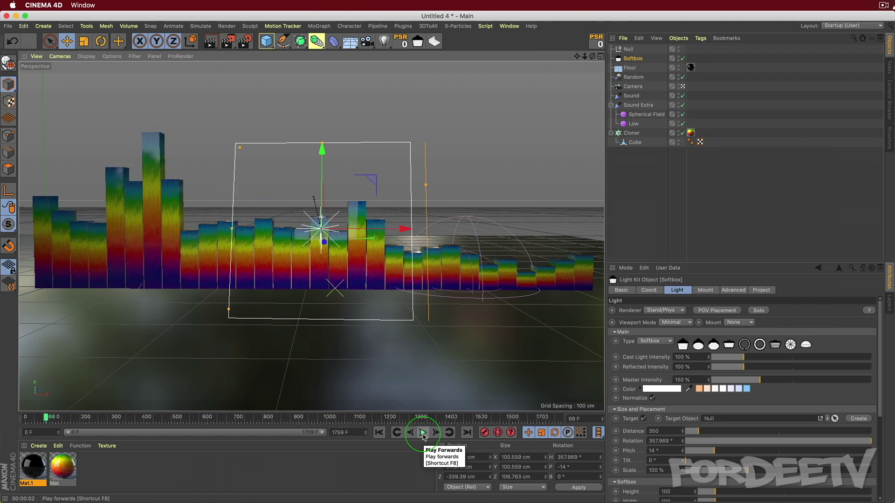
left_click(211, 41)
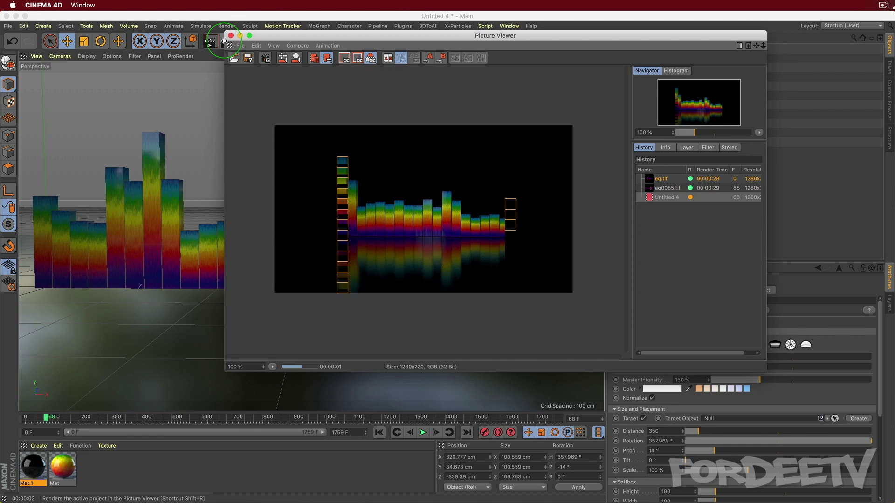